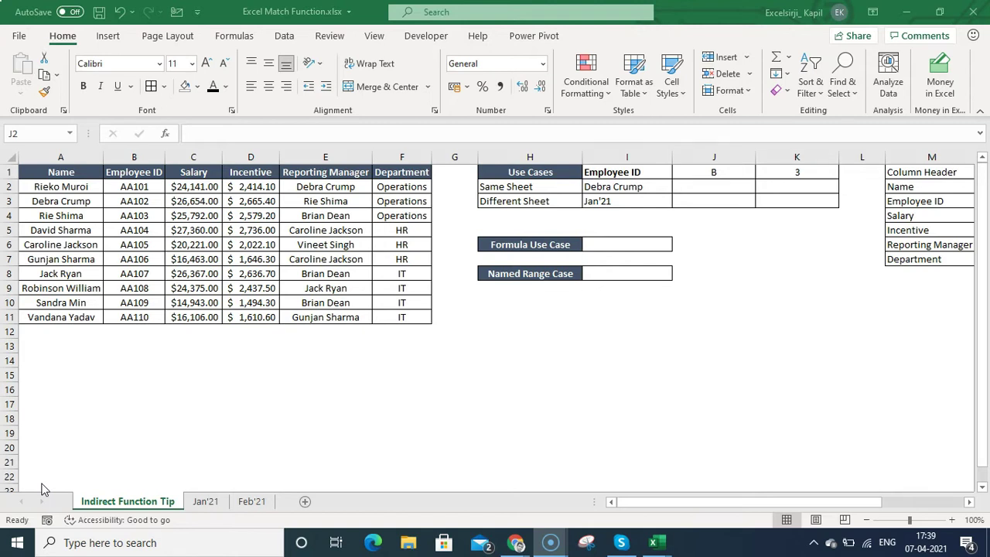
- Review the employee table on the Indirect Function Tip sheet and the corresponding tables on the Jan'21 and Feb'21 sheets
left_click(58, 171)
left_click_drag(58, 172, 412, 315)
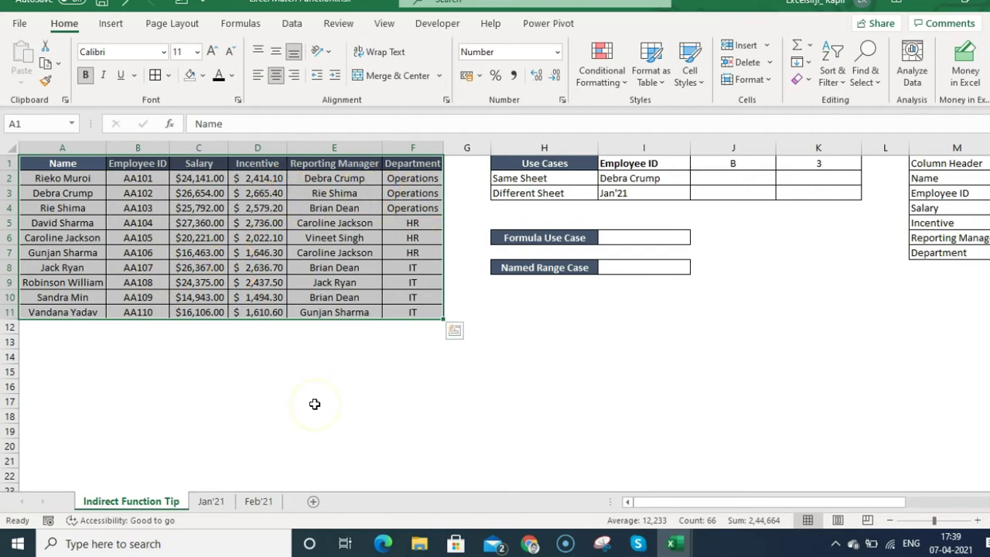
left_click(220, 502)
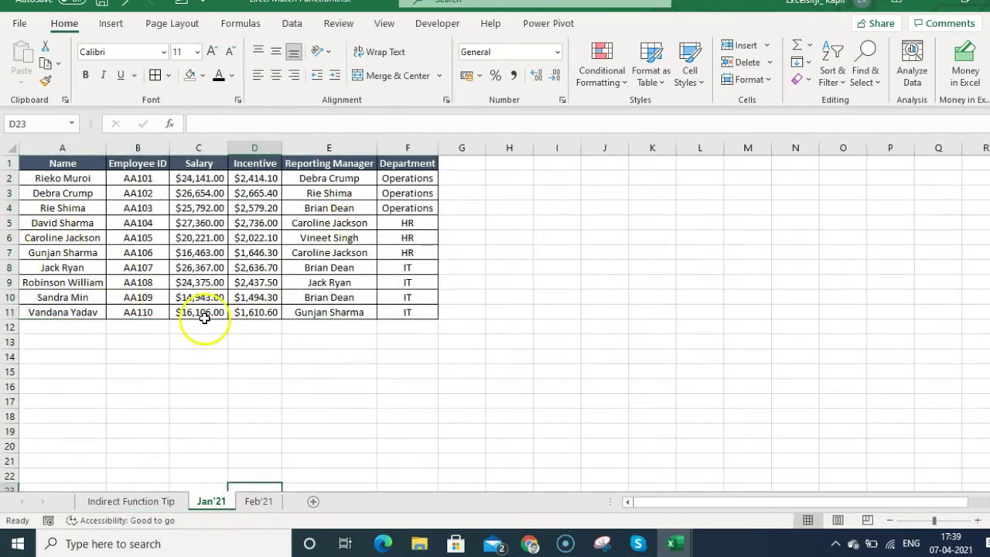
left_click(193, 180)
left_click_drag(194, 199, 214, 313)
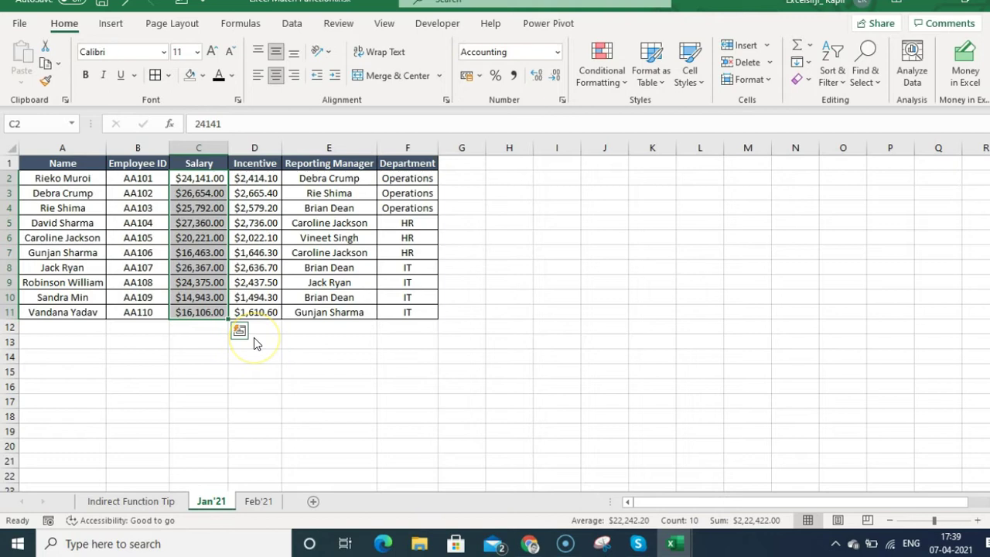
left_click(260, 501)
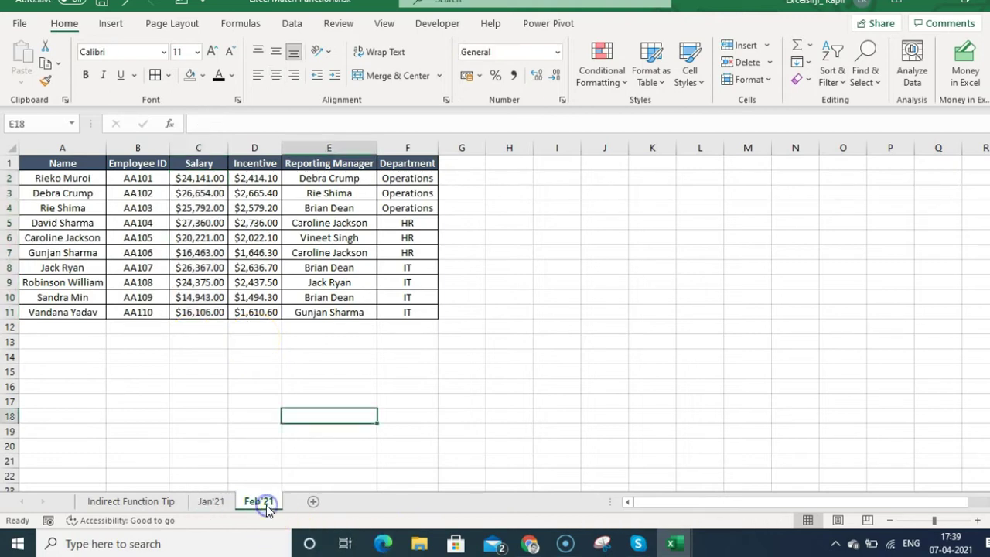
left_click(164, 505)
- Look over the use cases block, including the Same Sheet row and its empty result cell J2
left_click(729, 178)
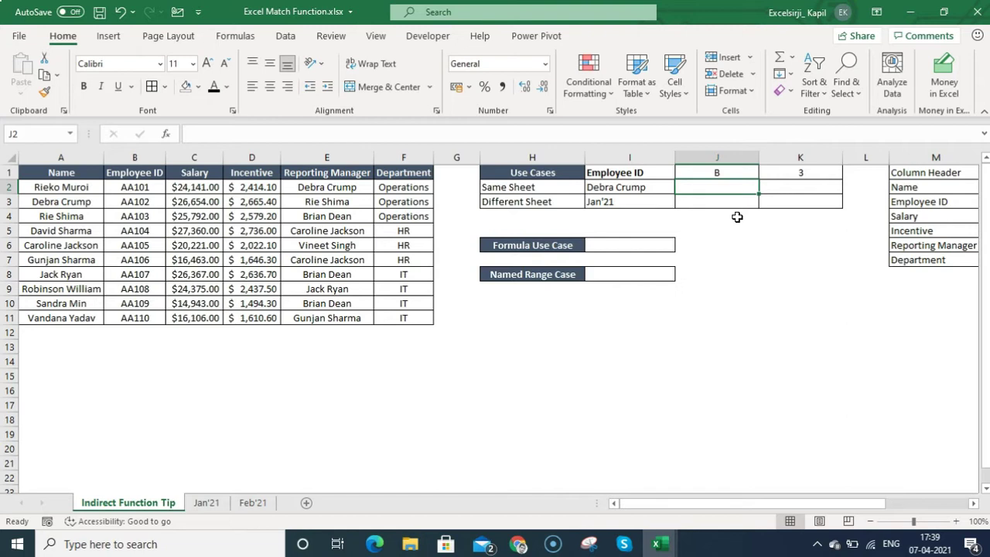
left_click(737, 223)
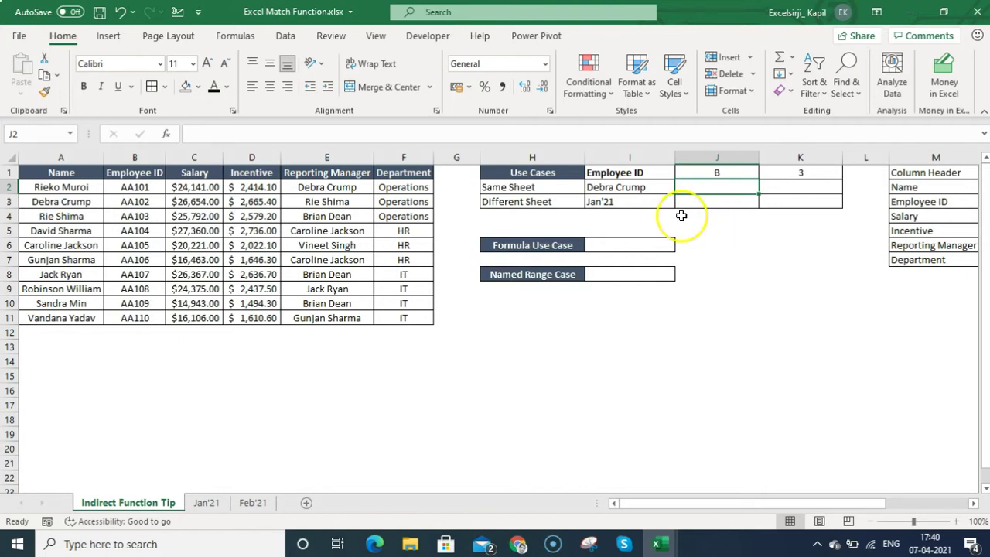
left_click(536, 187)
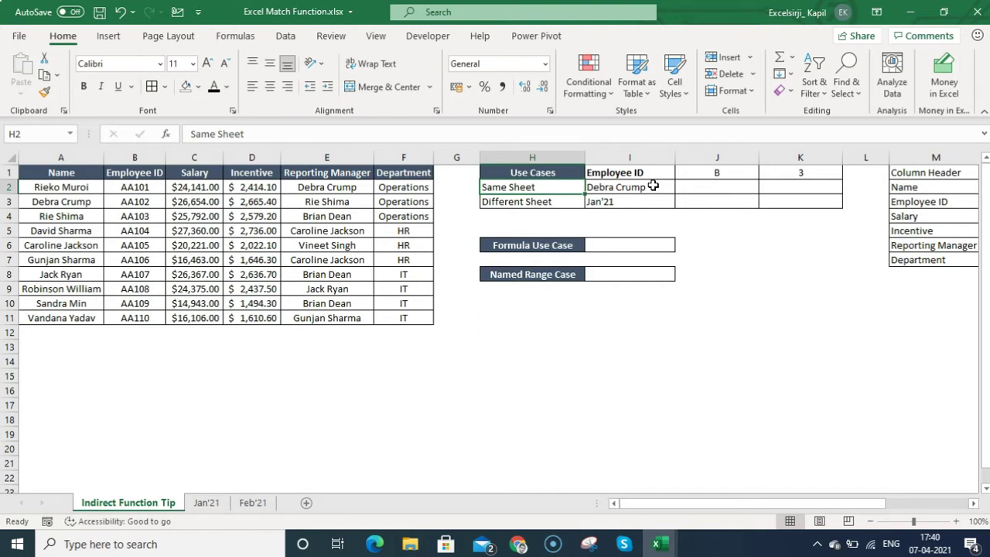
left_click(529, 188)
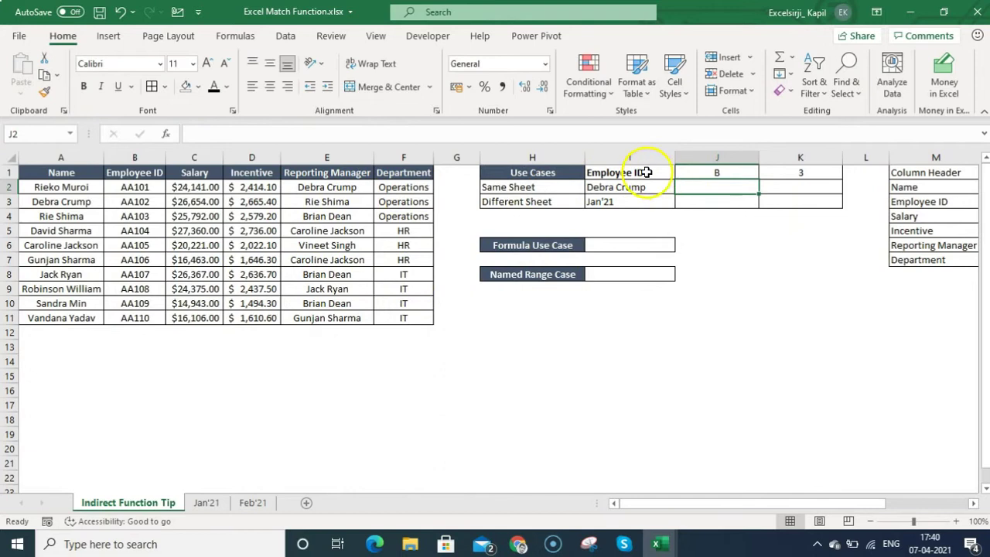
- Examine the column header options offered by the selection list in cell I1
left_click(647, 172)
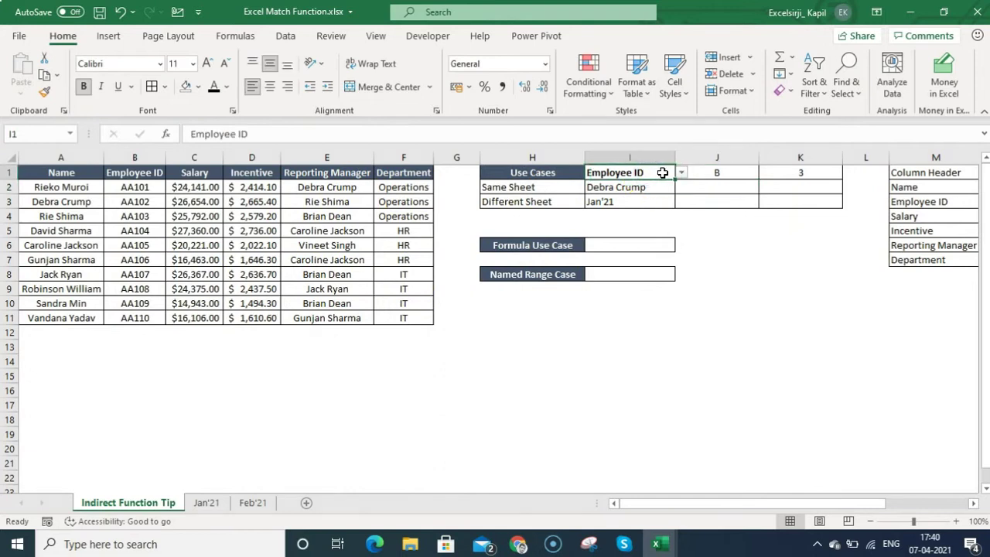
left_click(638, 174)
left_click(680, 172)
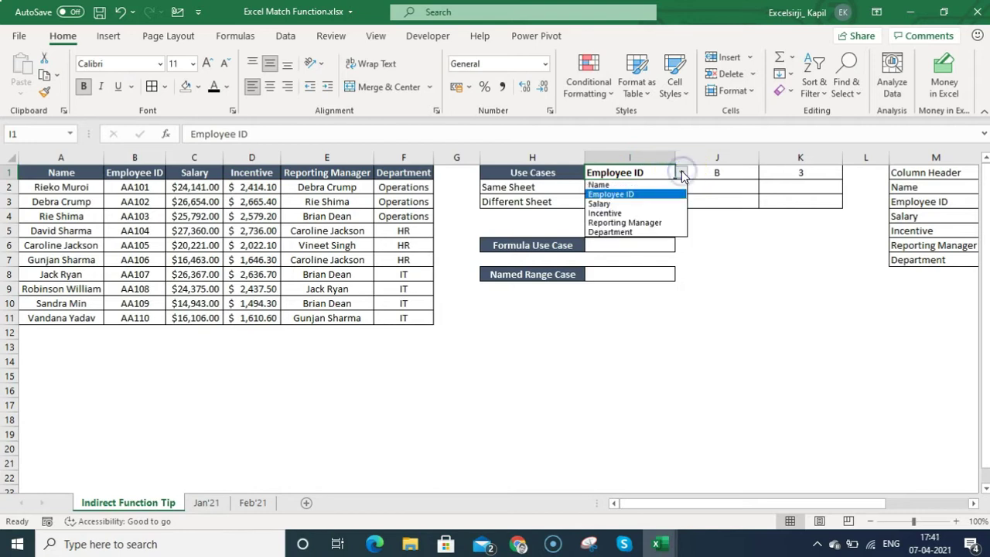
left_click(658, 187)
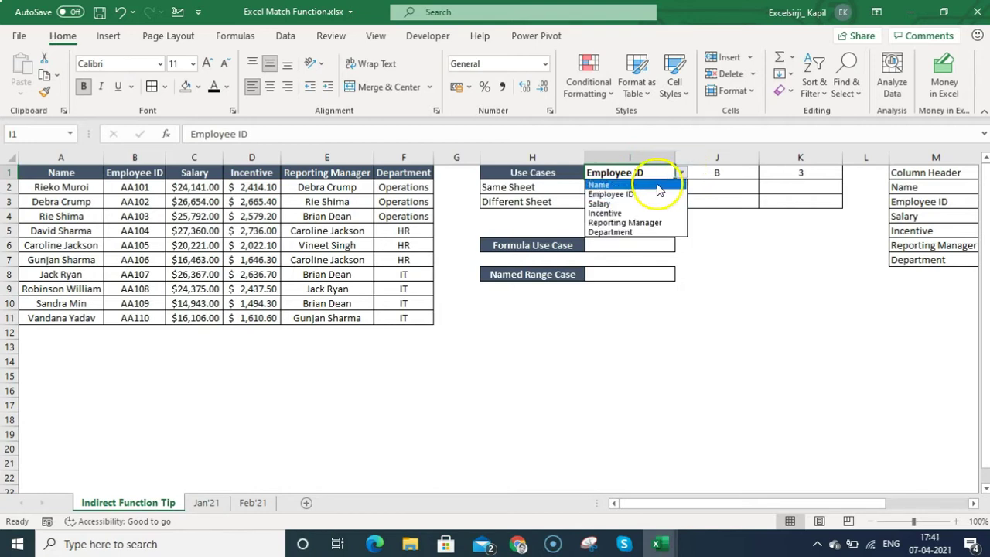
left_click(628, 214)
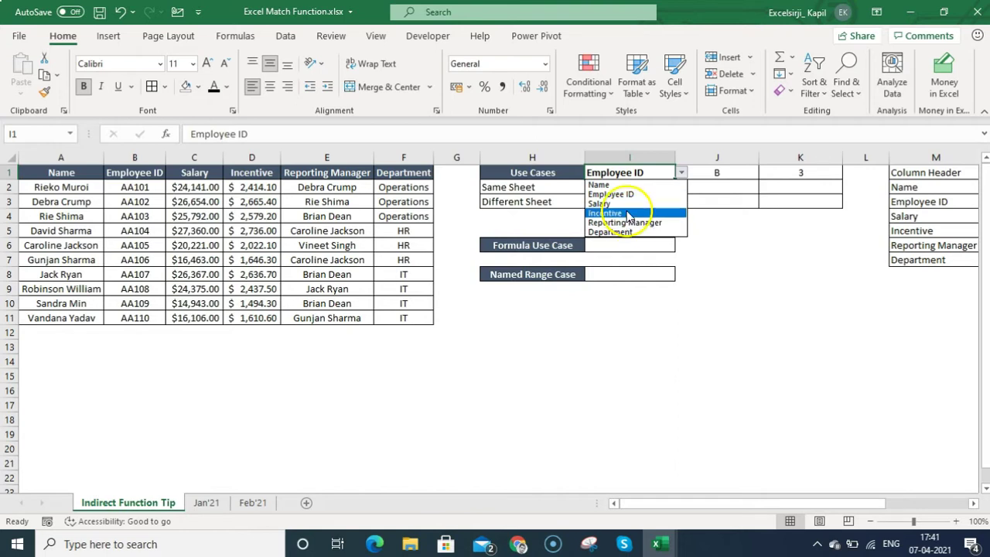
left_click(649, 225)
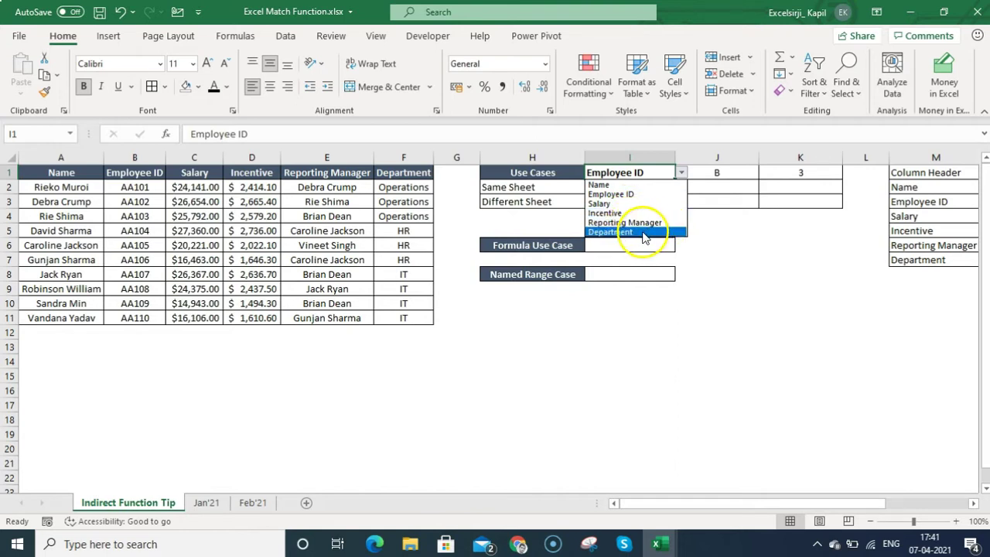
left_click(637, 172)
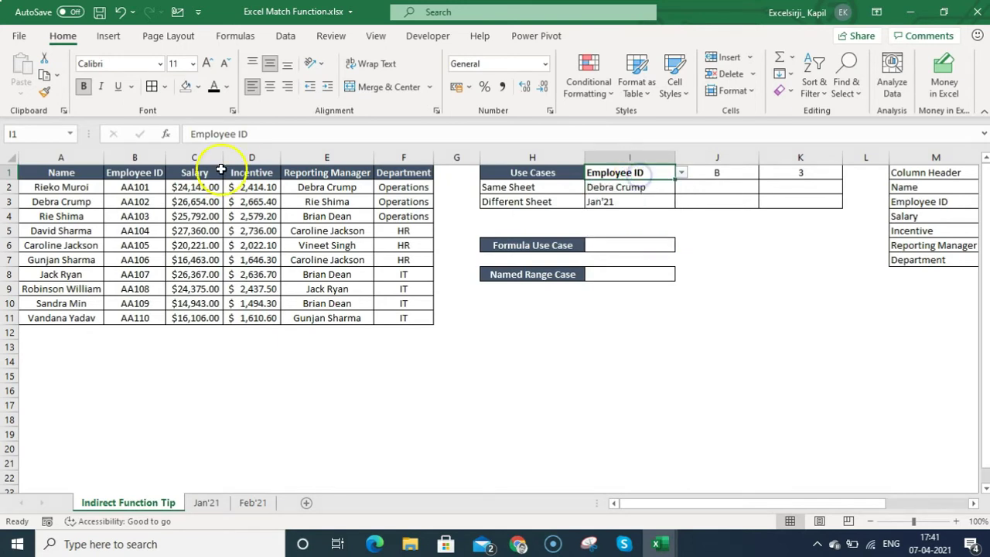
- Compare the employee table's header row A1:F1 with the options in the I1 list
left_click(89, 168)
left_click_drag(89, 168, 403, 170)
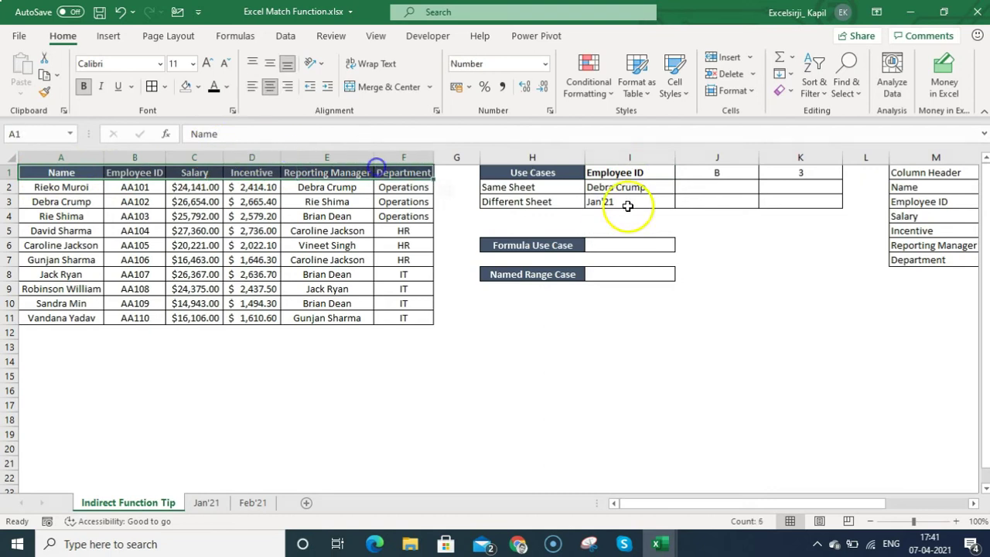
left_click(642, 171)
left_click(682, 173)
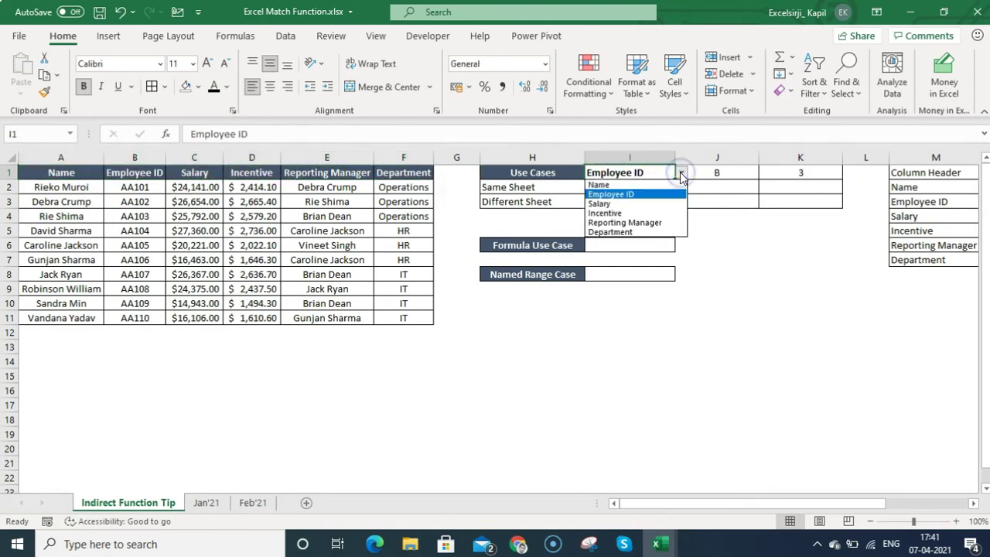
left_click(763, 212)
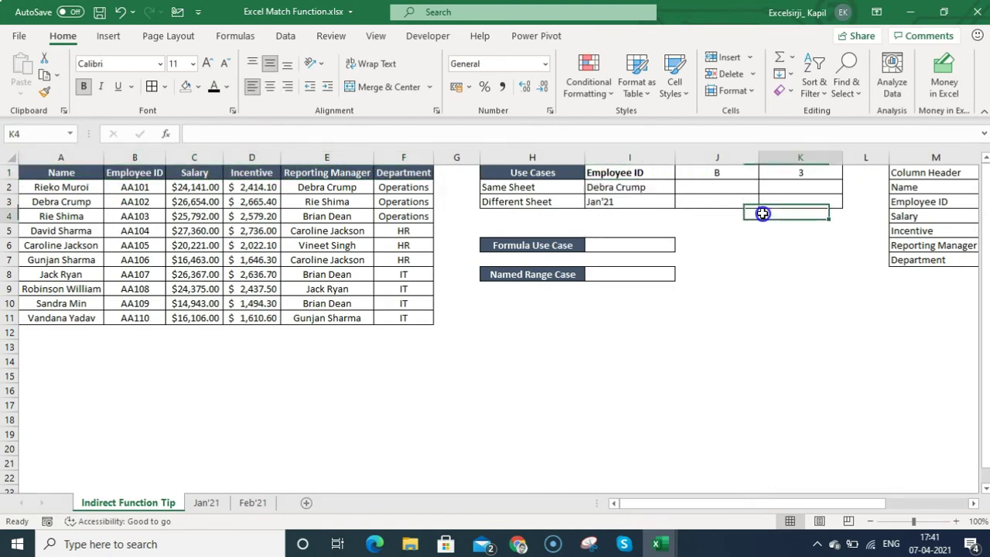
- Examine the helper table in M1:N7 that maps each column header to its column letter
left_click(937, 203)
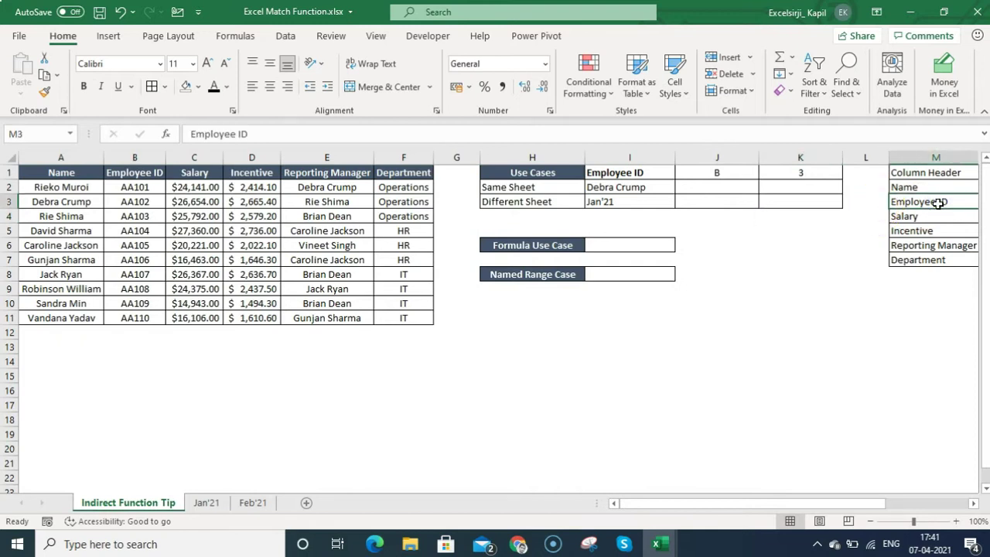
scroll(936, 203, "right", 3)
left_click(755, 171)
left_click_drag(755, 172, 683, 263)
left_click_drag(816, 191, 812, 260)
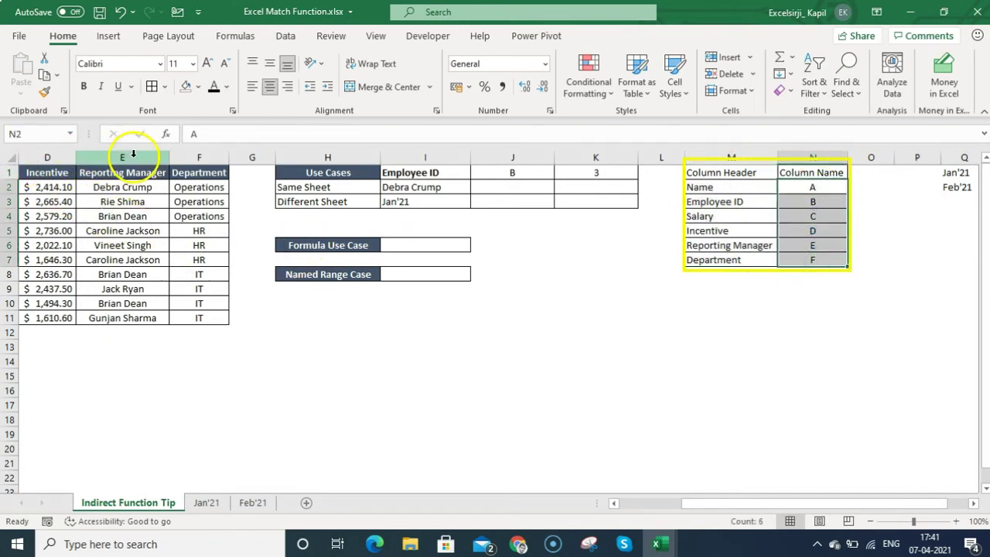
left_click_drag(826, 188, 814, 263)
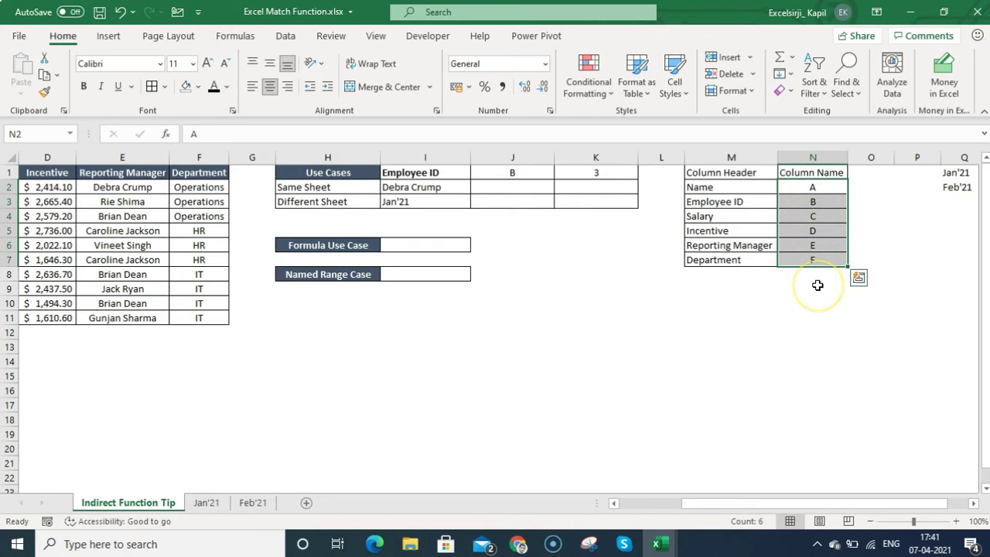
- Return to the employee table and use cases block and view the header list of cell I1
key("Left")
key("Left")
key("Left")
key("Left")
key("Left")
key("Left")
key("Left")
key("Left")
key("Left")
key("Left")
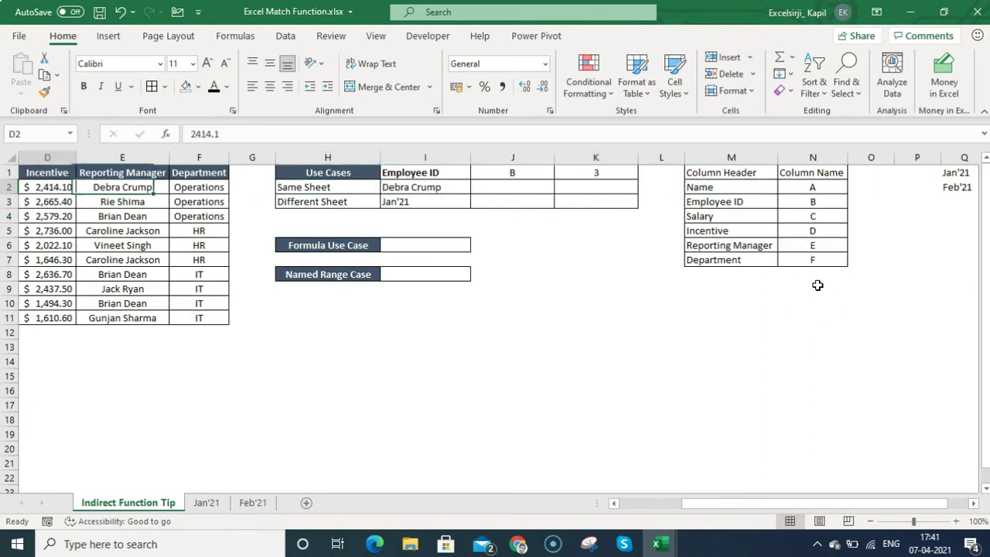
key("Left")
key("Left")
key("Left")
key("Right")
key("Right")
key("Right")
key("Right")
key("Right")
key("Right")
key("Right")
key("Right")
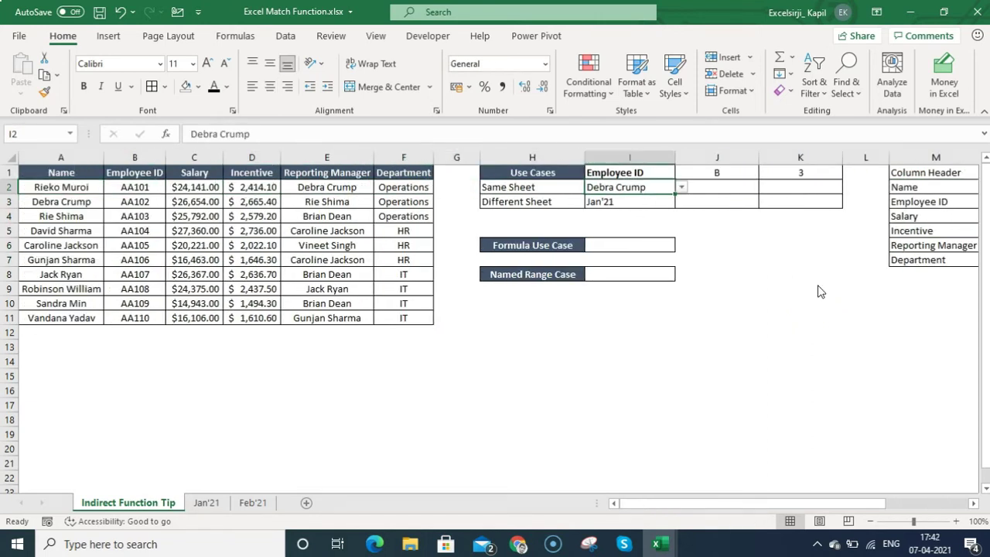
key("Up")
key("alt+Down")
key("Escape")
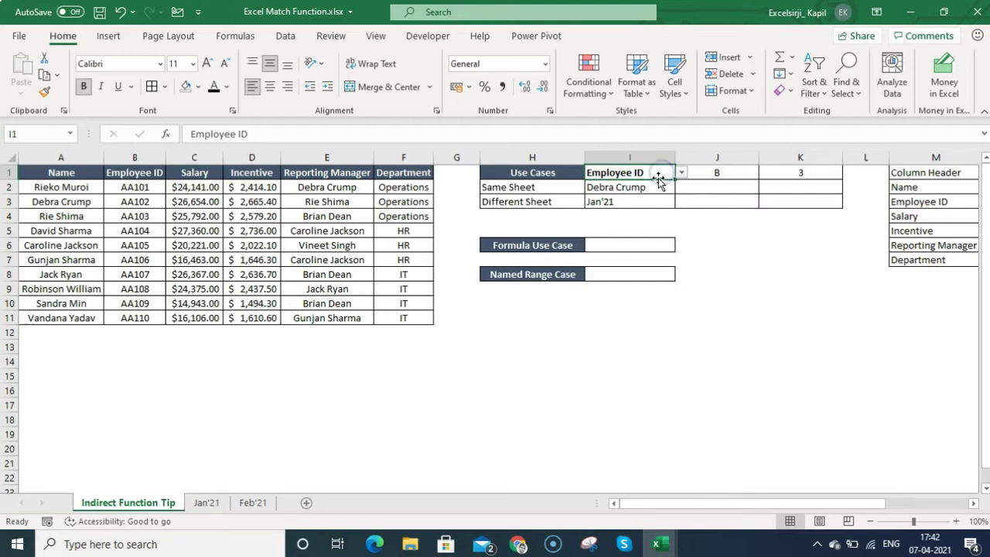
- Check the employee name list in I2, keeping the current employee, and the column header list in I1
left_click(649, 189)
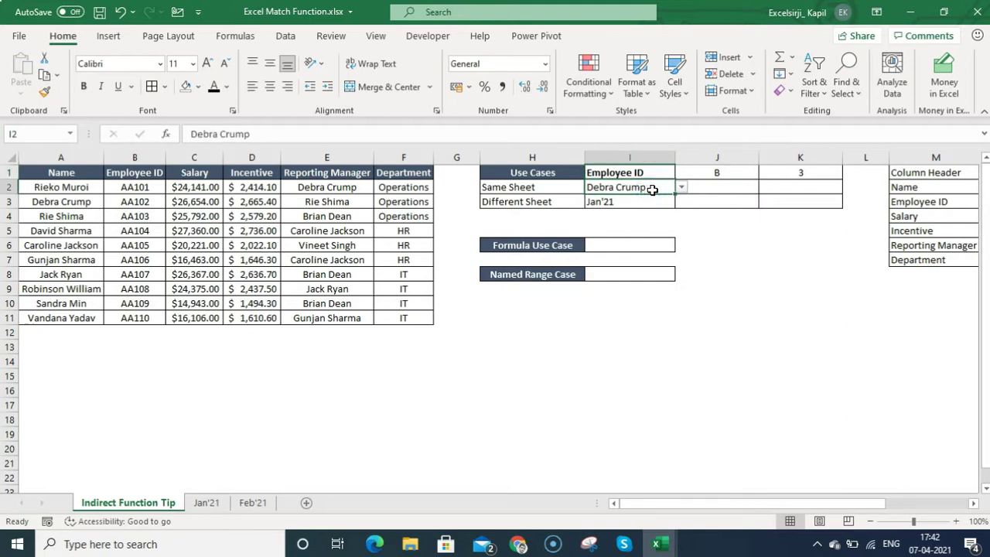
left_click(680, 187)
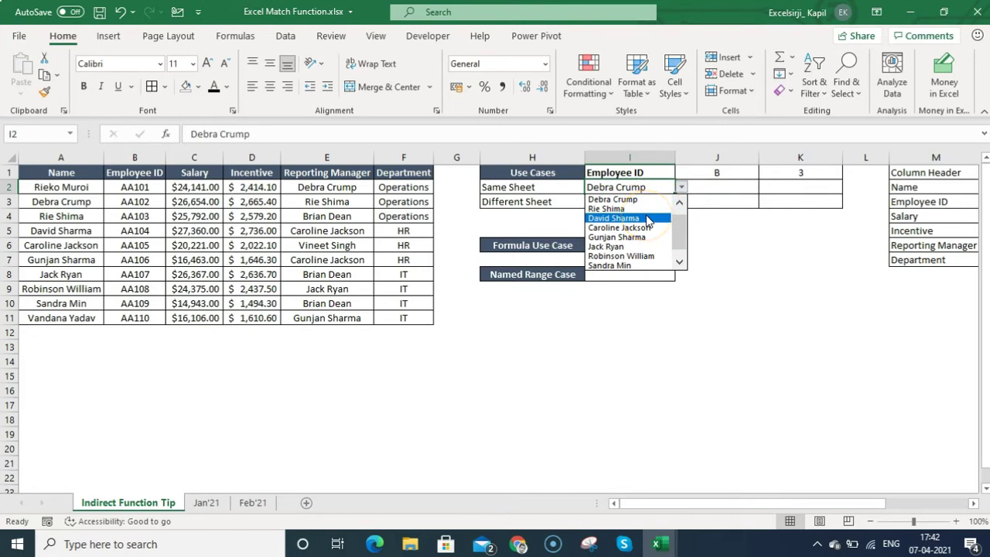
left_click(623, 199)
left_click(653, 172)
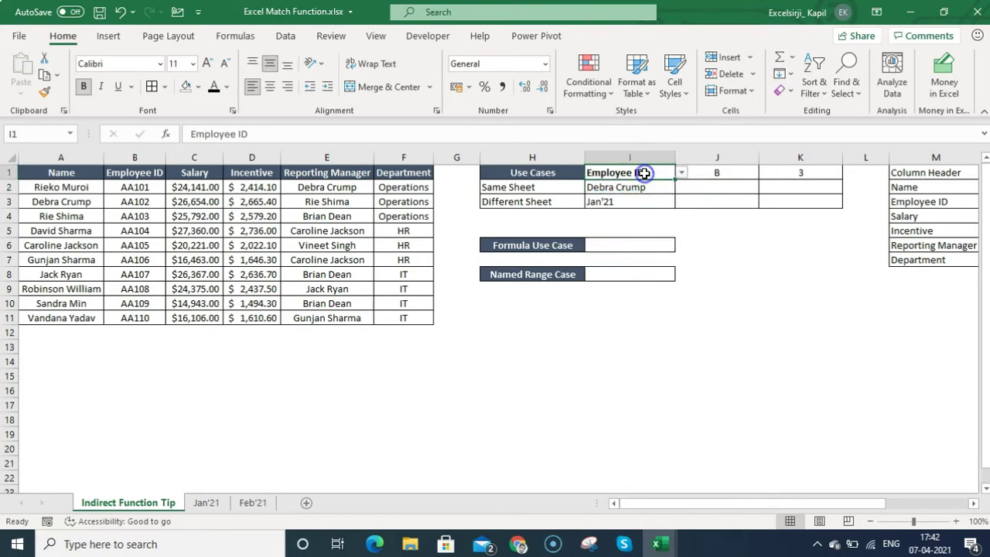
left_click(682, 173)
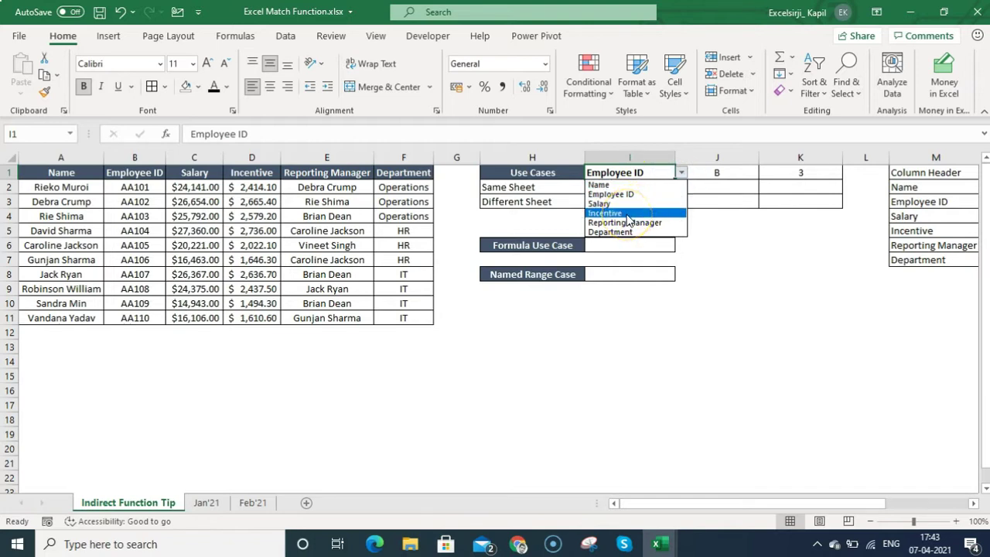
left_click(747, 186)
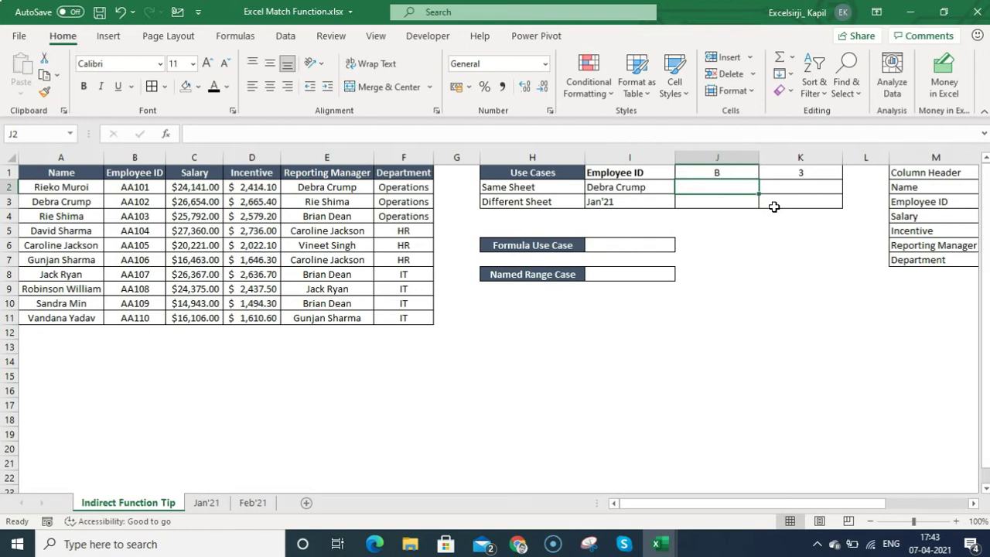
- Inspect the VLOOKUP formula in J1 together with its lookup cell I1 and lookup range M1:N7
left_click(740, 172)
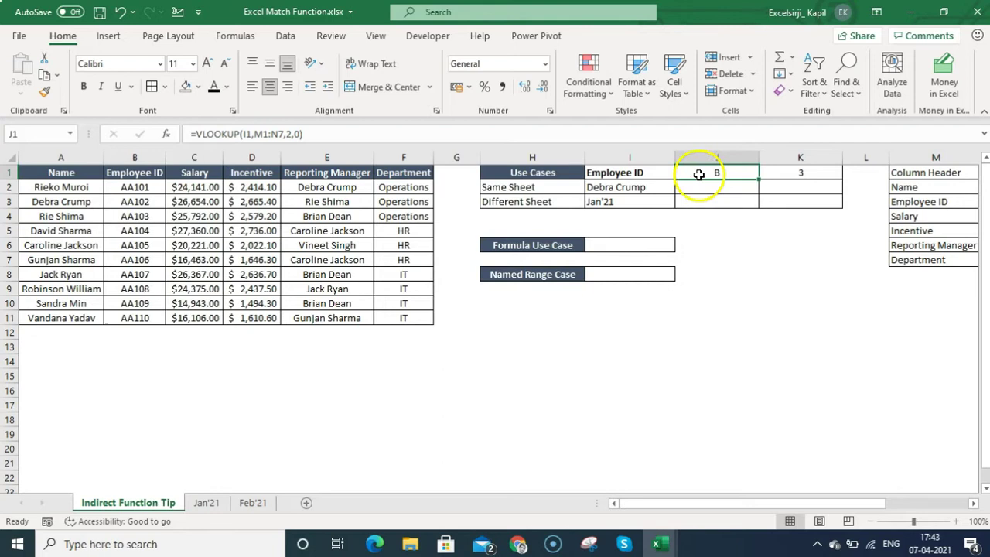
left_click(643, 174)
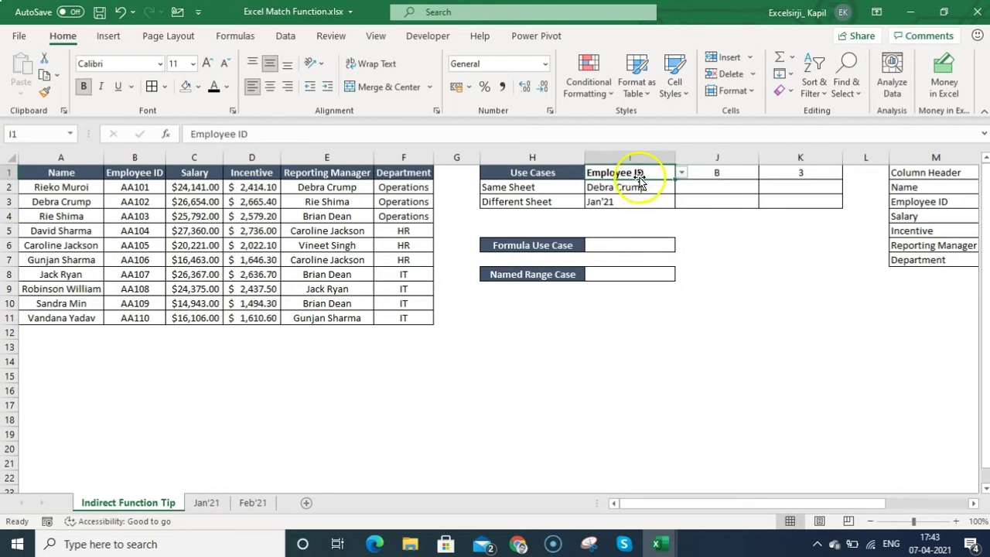
left_click(722, 175)
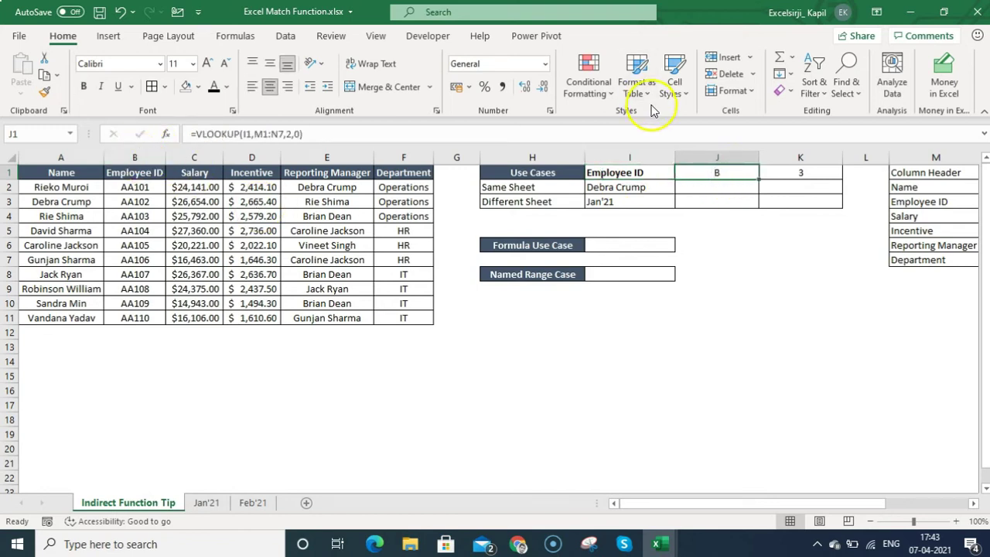
left_click(712, 170)
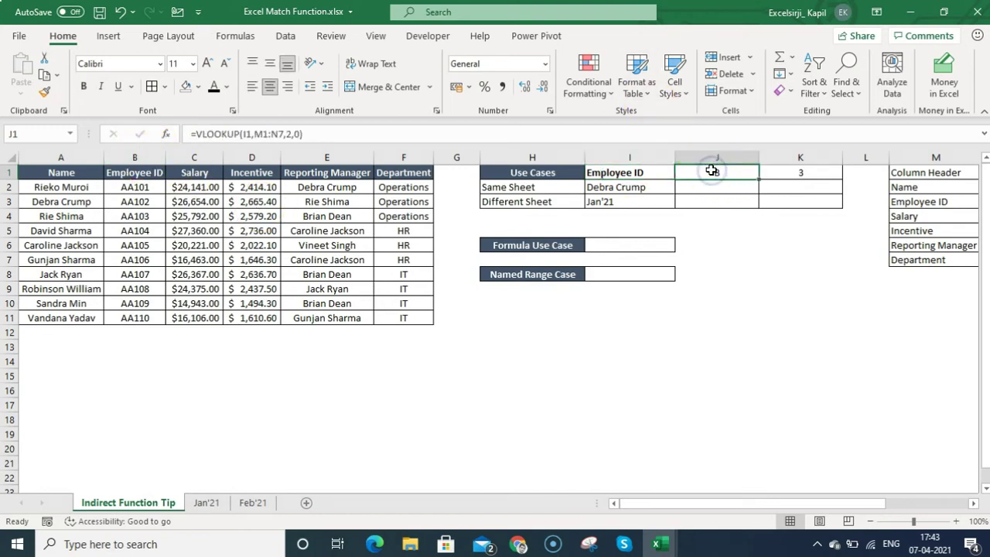
left_click(646, 172)
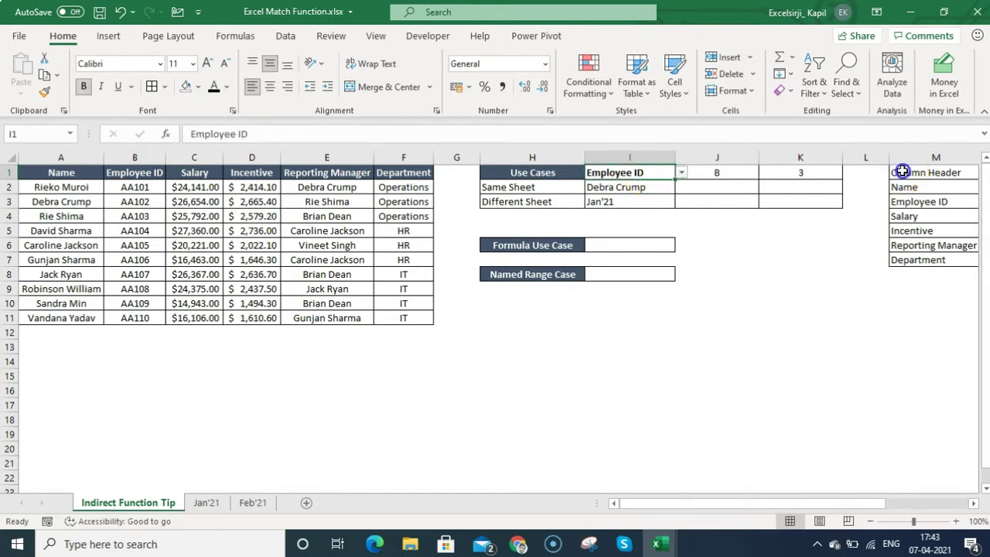
left_click_drag(897, 172, 905, 171)
key("ctrl+shift+Down")
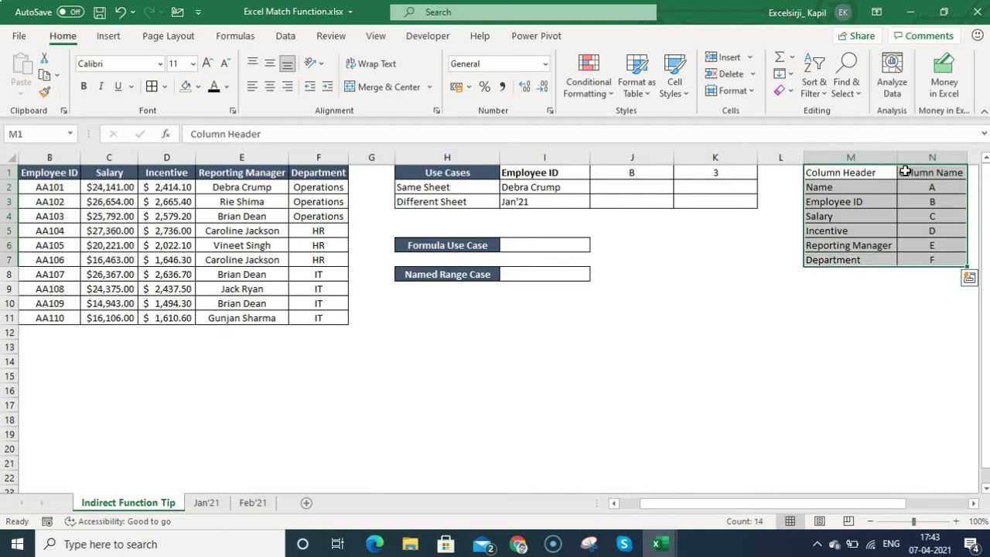
left_click(656, 175)
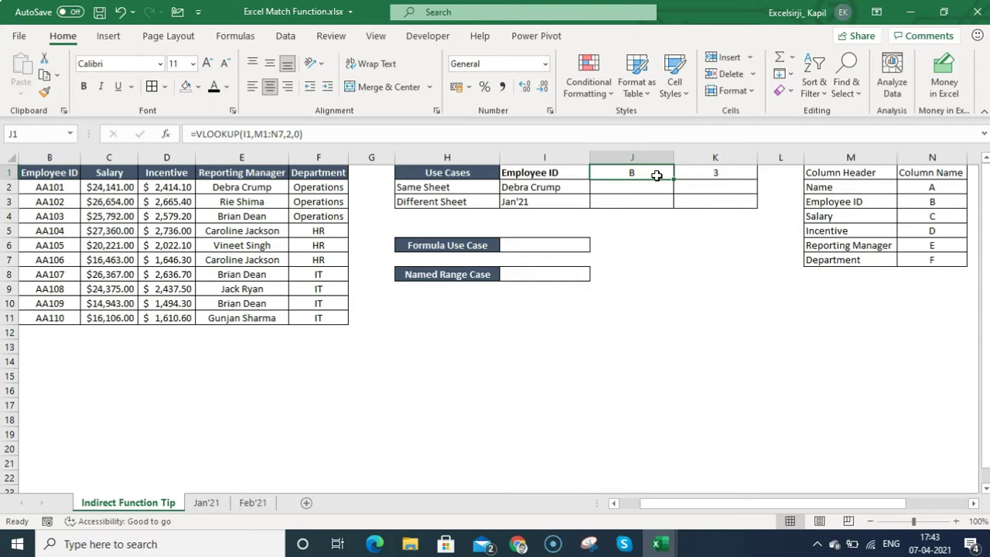
- Inspect the MATCH formula in K1 together with its lookup cell I2 and the same employee's entry in A3
left_click(704, 173)
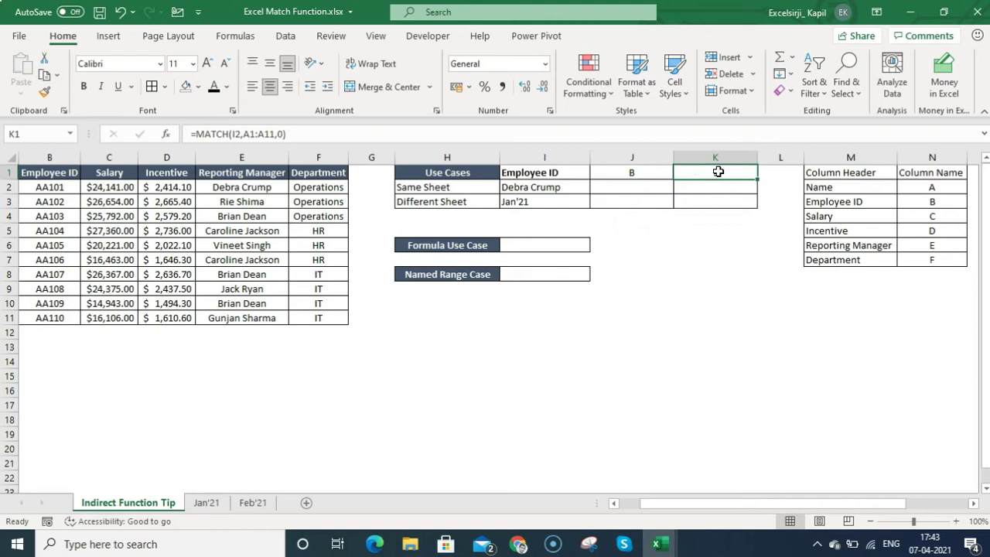
left_click_drag(650, 503, 629, 500)
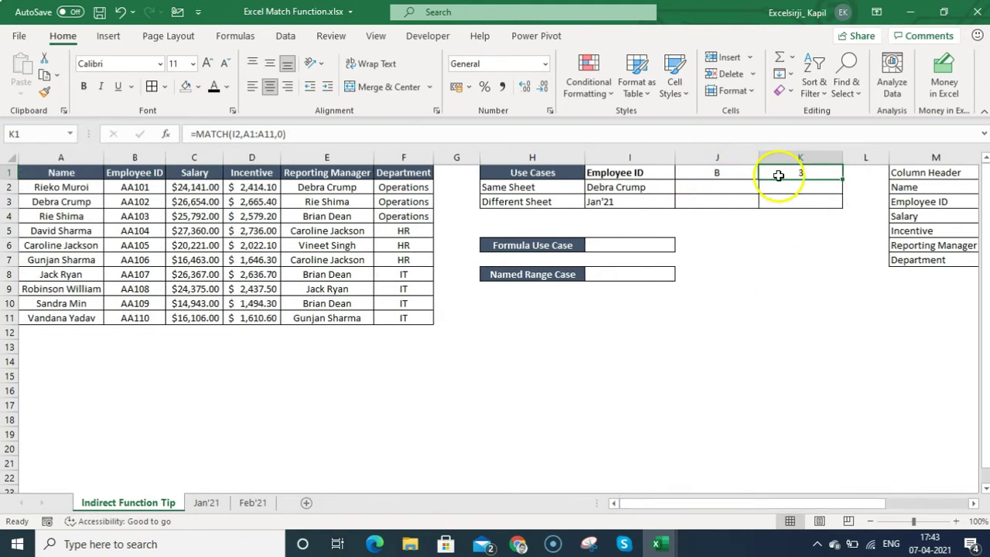
left_click(628, 188)
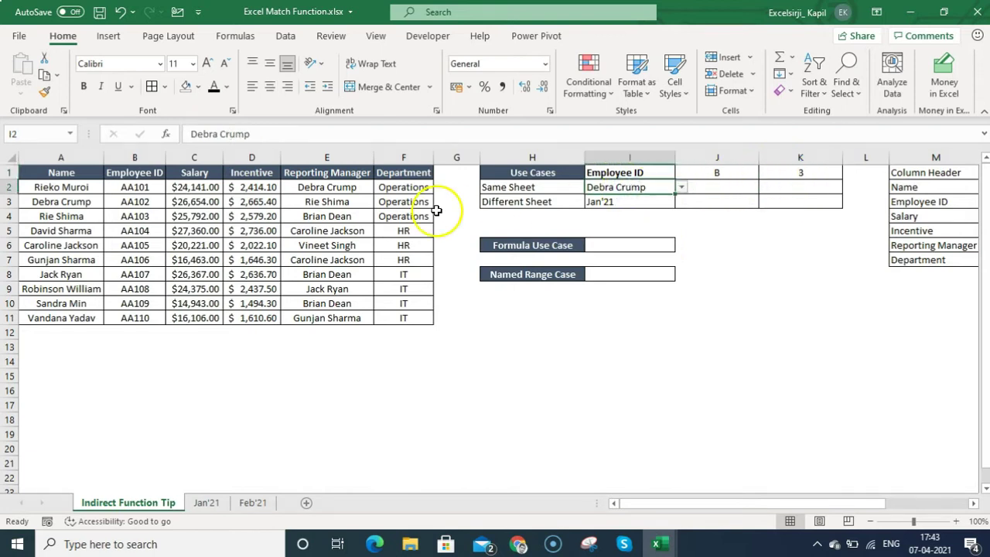
left_click(82, 202)
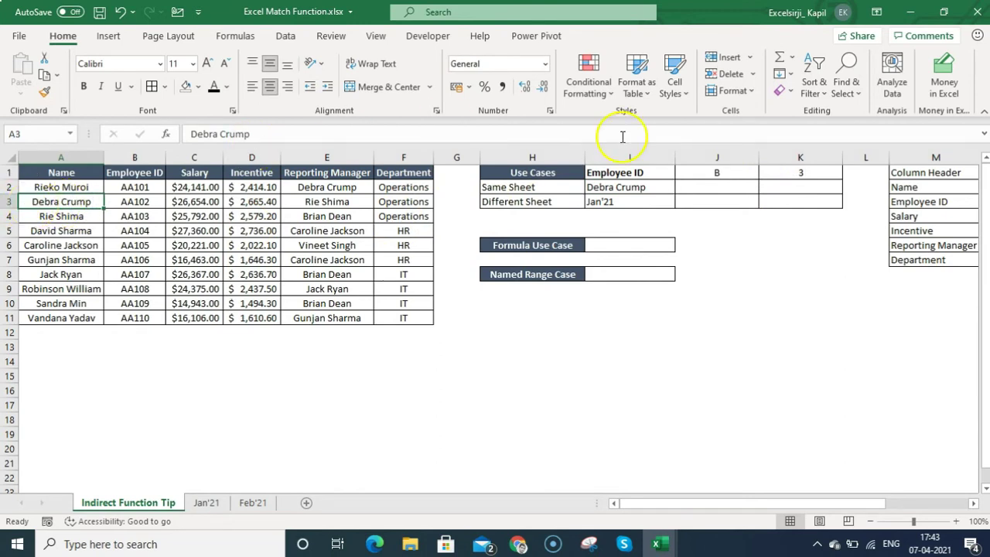
left_click(796, 172)
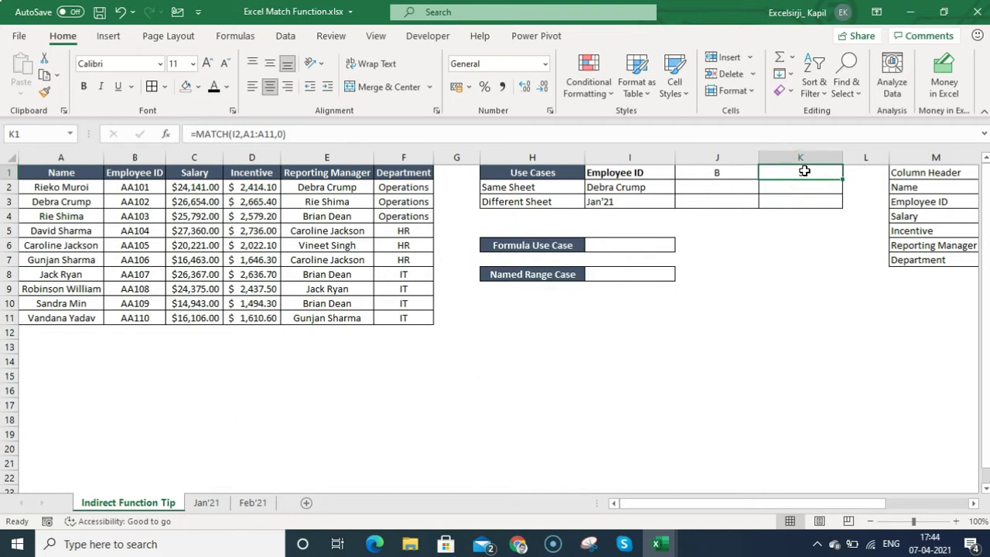
- Enter the direct cell reference =B3 in J2 and reselect the cell to review its formula
left_click(755, 190)
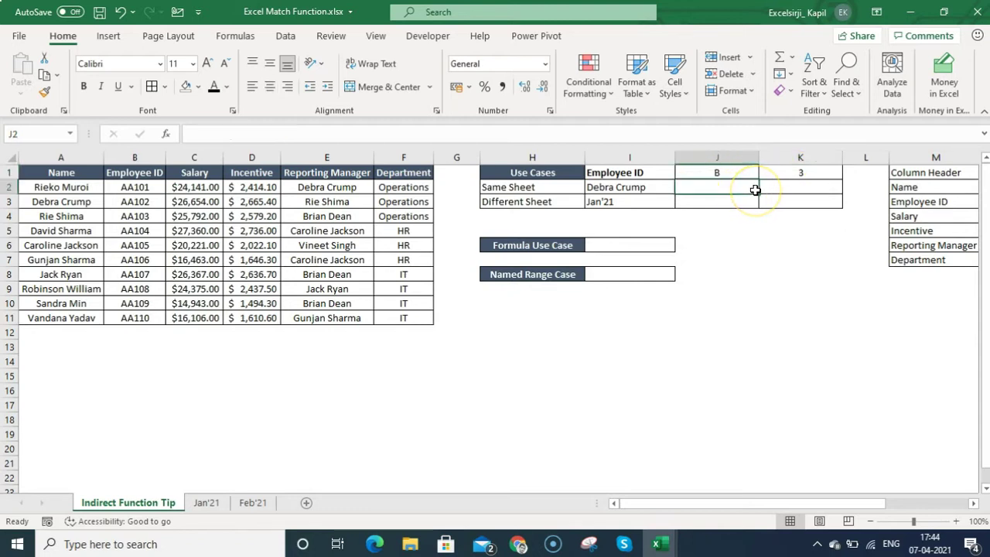
type("=")
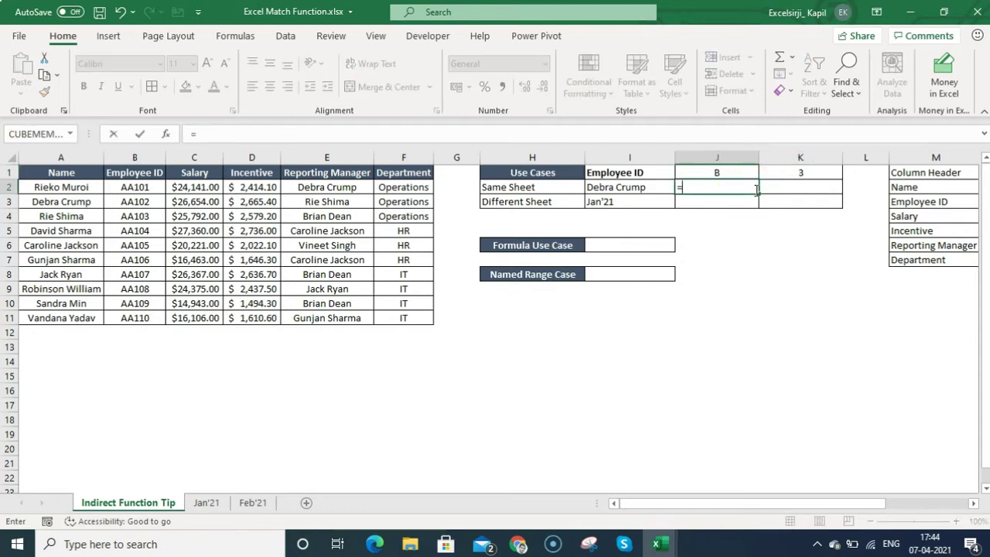
key("Left")
key("Left")
key("Left")
key("Left")
key("Left")
key("Left")
key("Left")
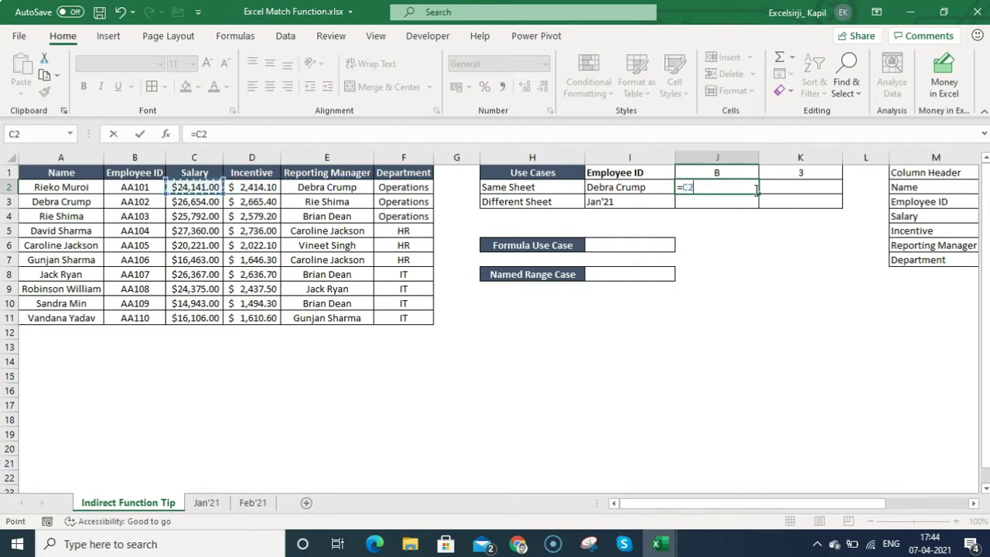
key("Down")
key("Left")
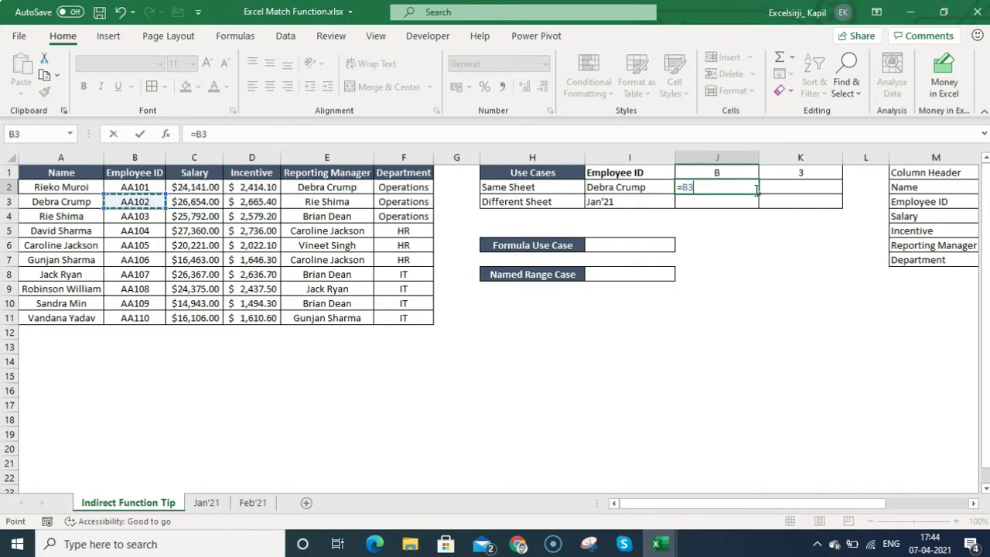
key("Return")
left_click(755, 189)
left_click(749, 190)
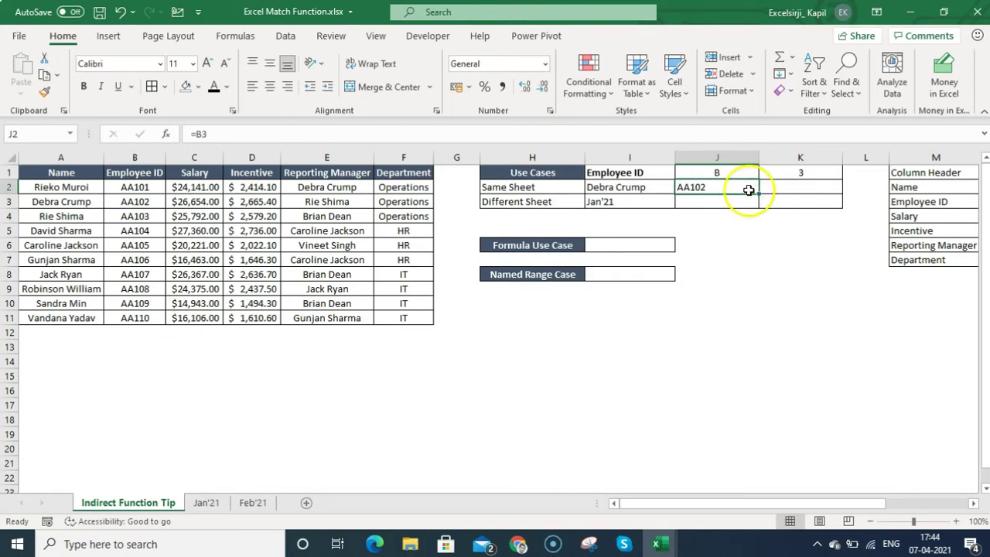
- Switch the employee name selection in I2 to the employee listed in row 4 of the table
left_click(670, 187)
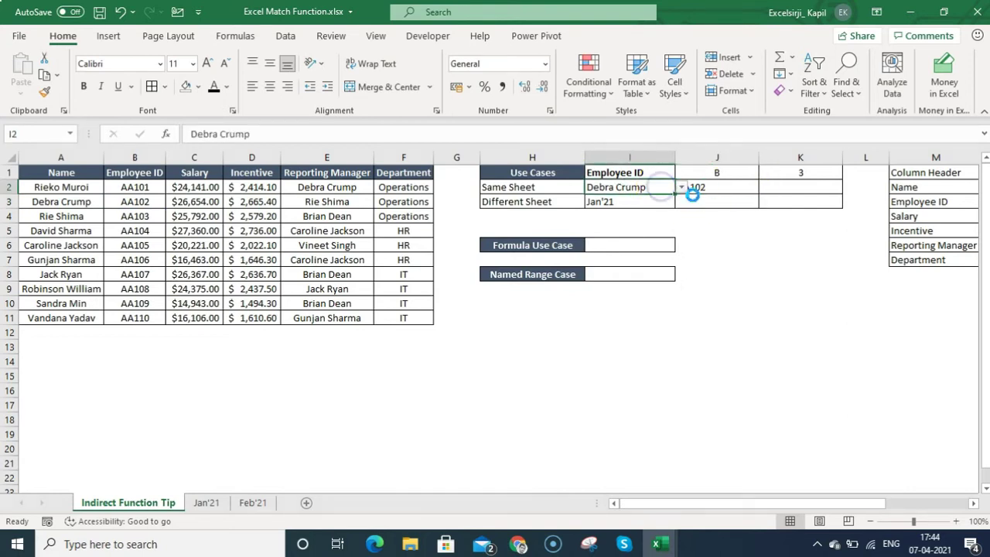
left_click(680, 188)
key("Down")
key("Return")
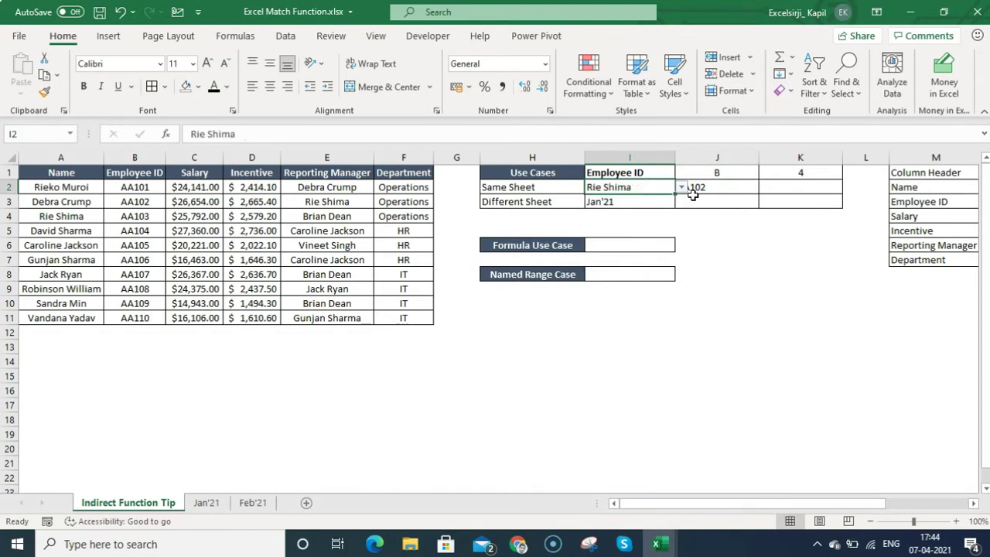
- Edit the direct reference in J2 to =B4
left_click(696, 189)
key("F2")
key("BackSpace")
type("4")
key("ctrl+Return")
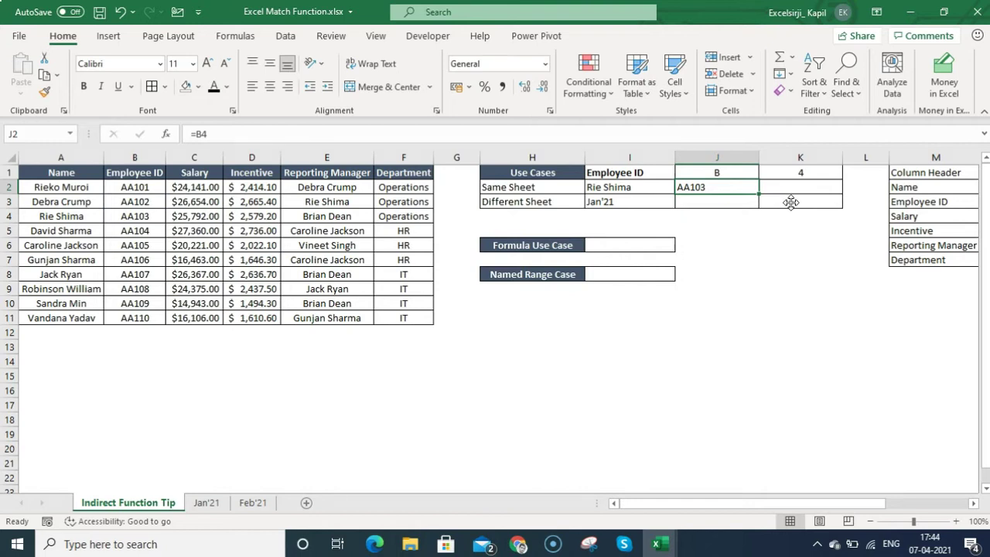
- Replace the direct reference in J2 with the formula =INDIRECT(J1&K1)
type("=indi")
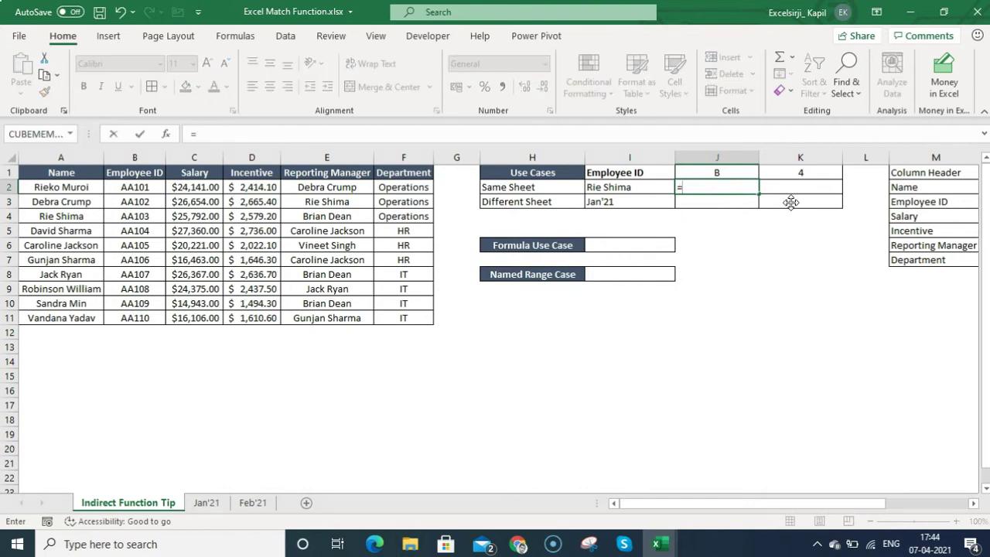
type("rect(")
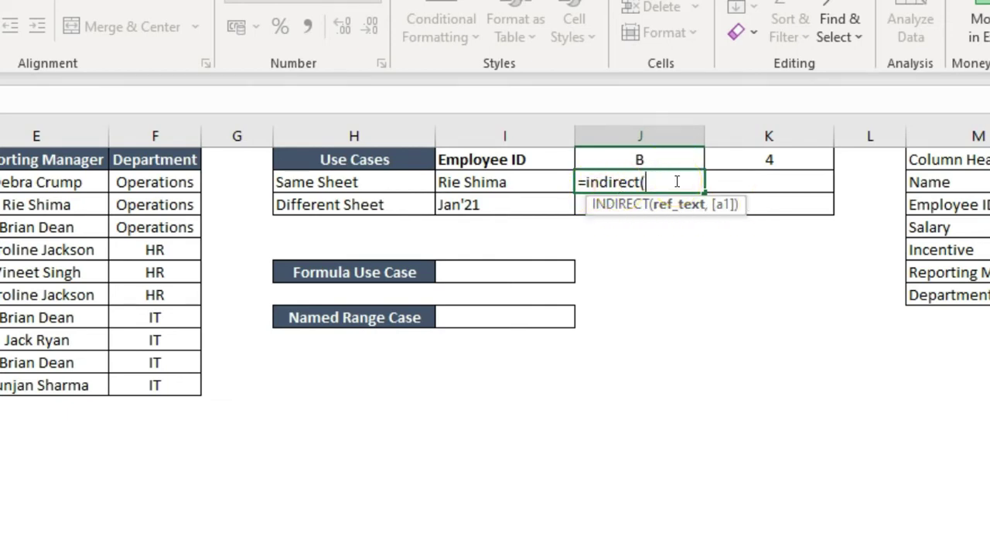
left_click(654, 159)
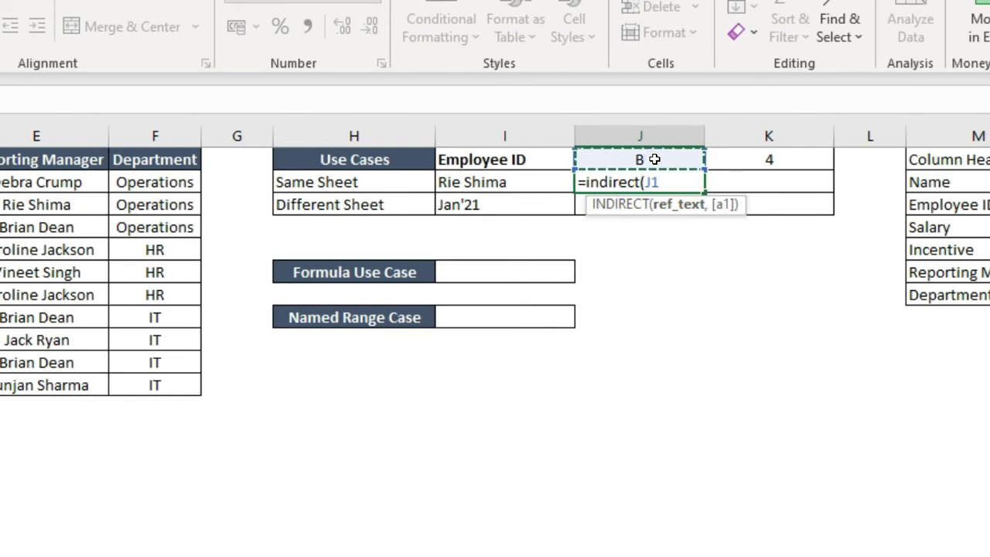
type("&")
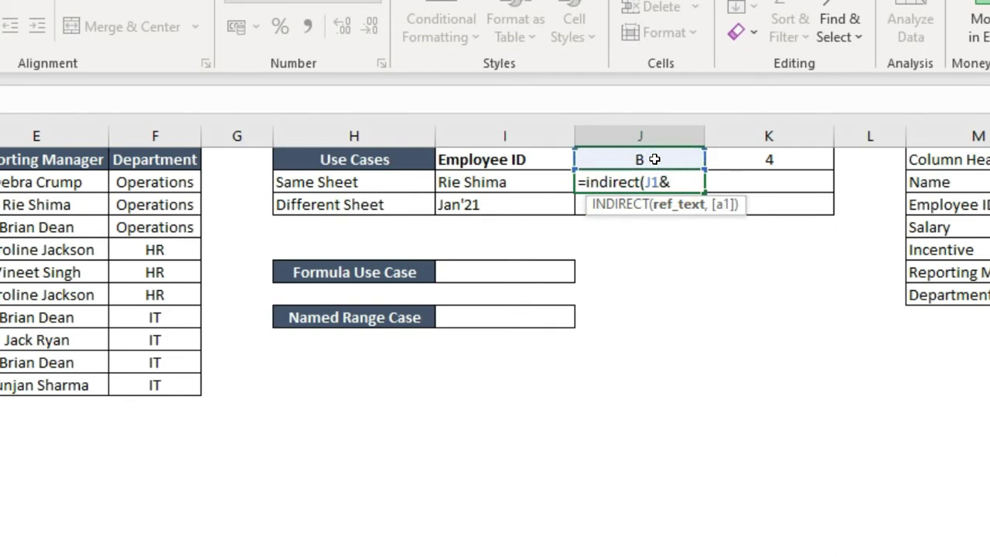
left_click(751, 158)
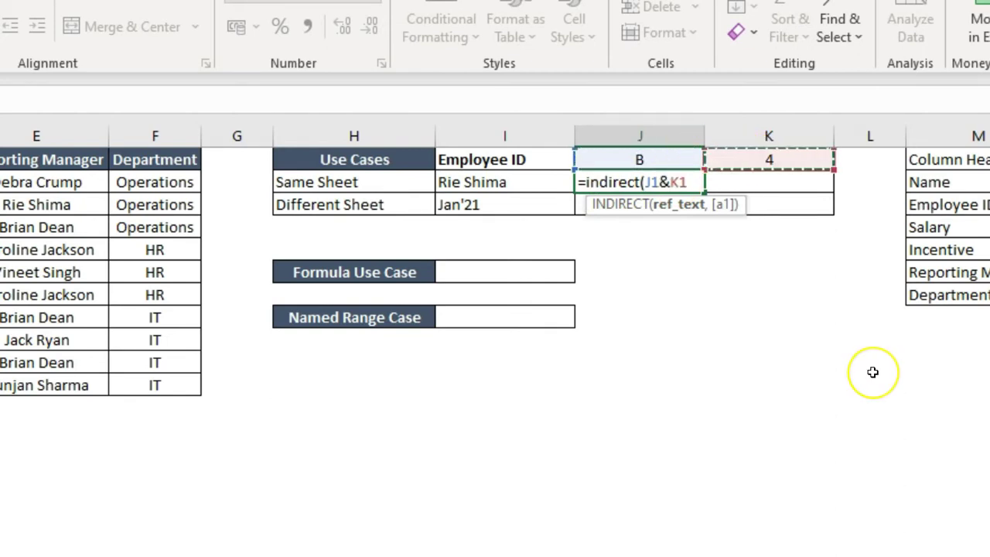
key("Return")
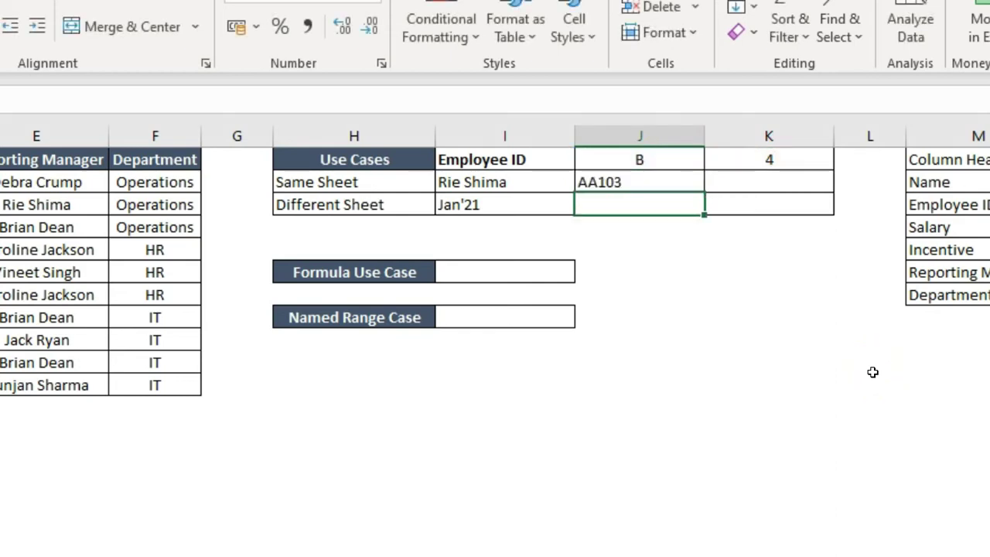
key("Up")
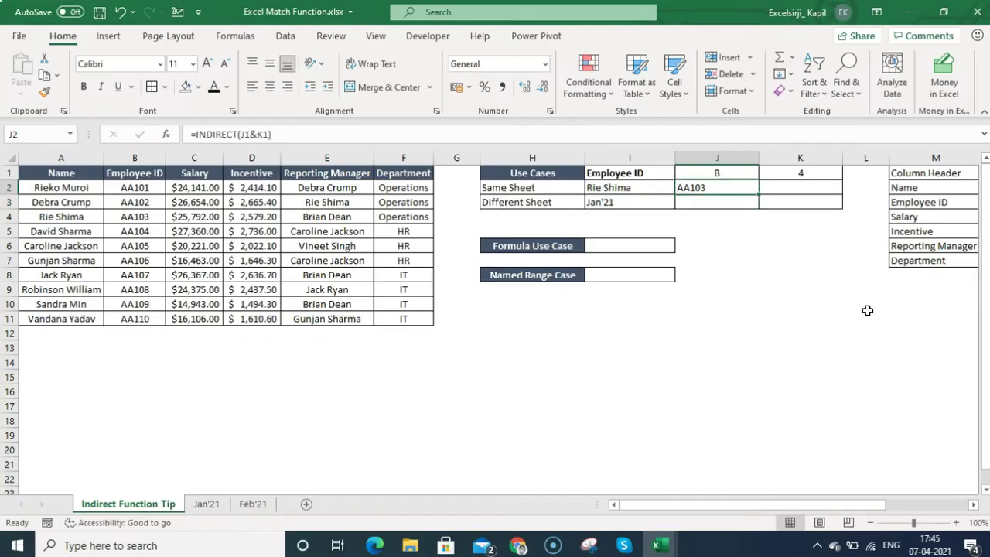
- Enter the direct reference =B4 in K2 beside the INDIRECT result and inspect that formula
key("Right")
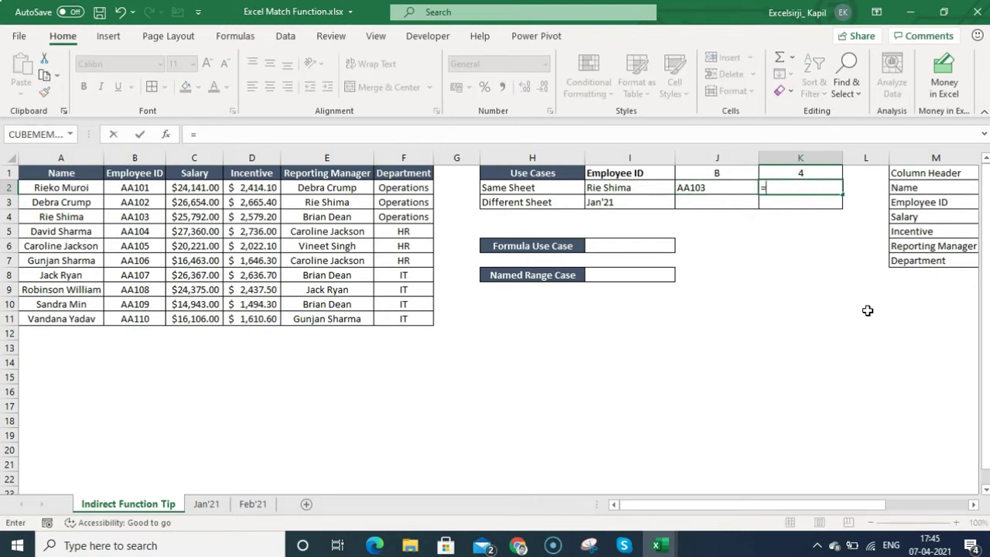
type("=")
key("Left")
key("Left")
key("Left")
key("Left")
key("Left")
key("Left")
key("Left")
key("Left")
key("Left")
key("Down")
key("Down")
key("Return")
key("Up")
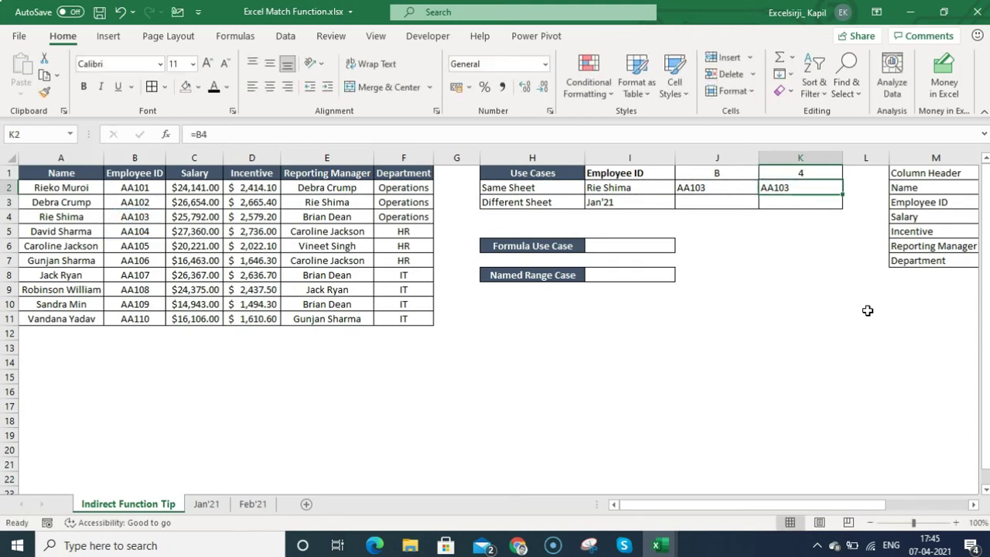
left_click(199, 135)
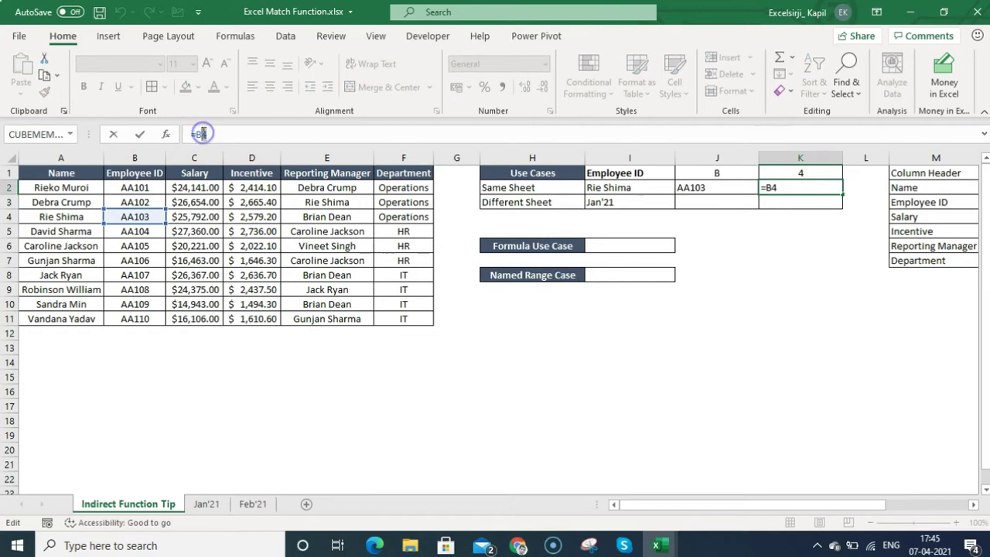
- Evaluate the INDIRECT formula in J2 stage by stage with Evaluate Formula and close the evaluation
left_click(704, 189)
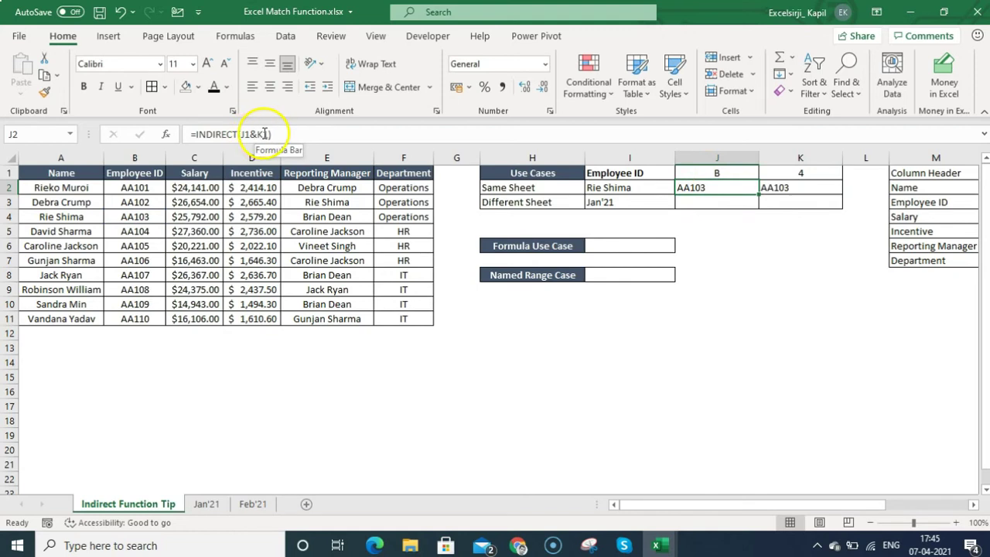
left_click(246, 37)
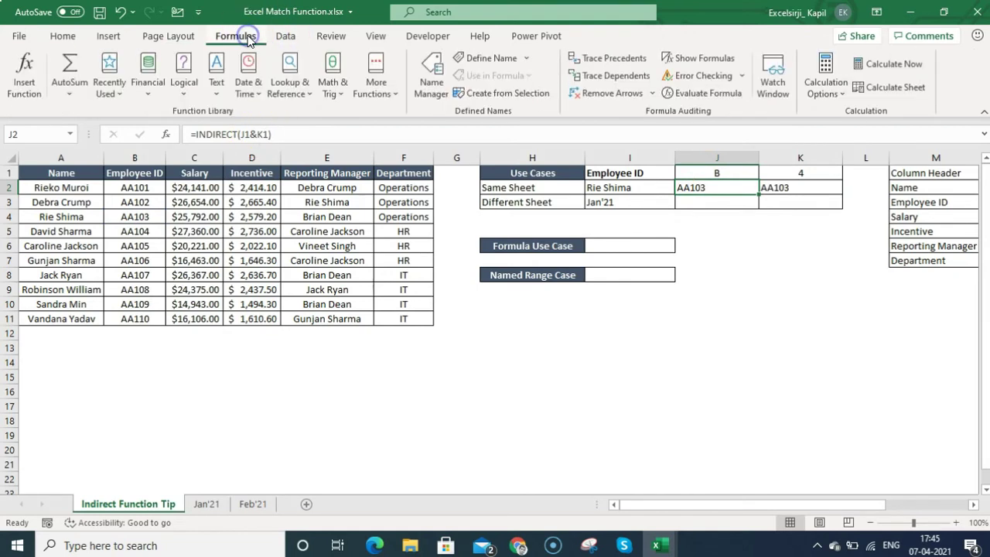
left_click(710, 94)
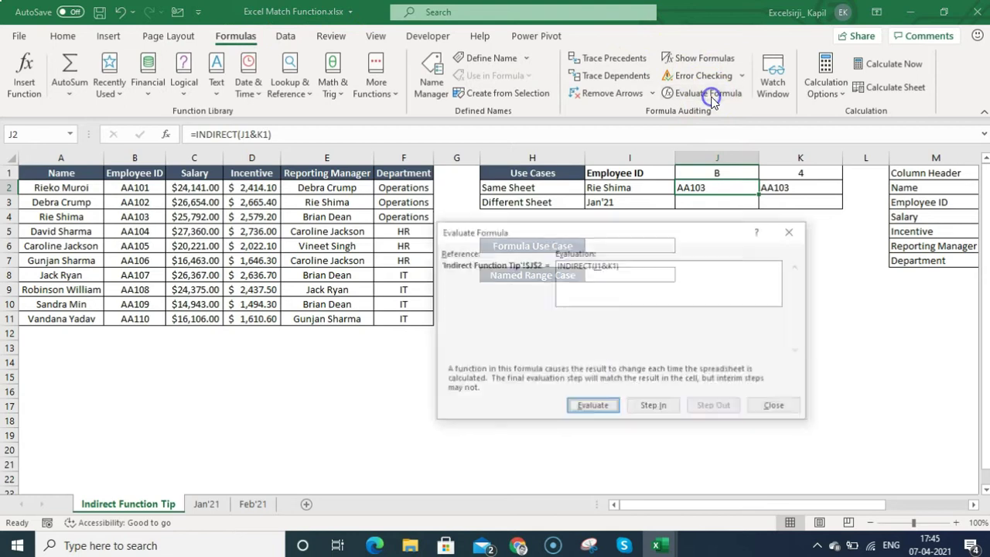
left_click(593, 407)
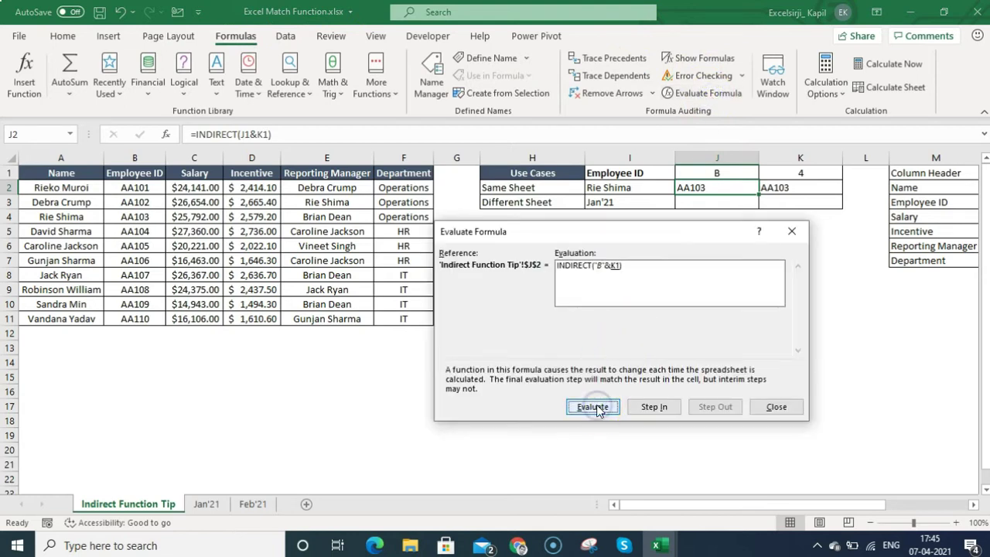
left_click(593, 407)
left_click(593, 407)
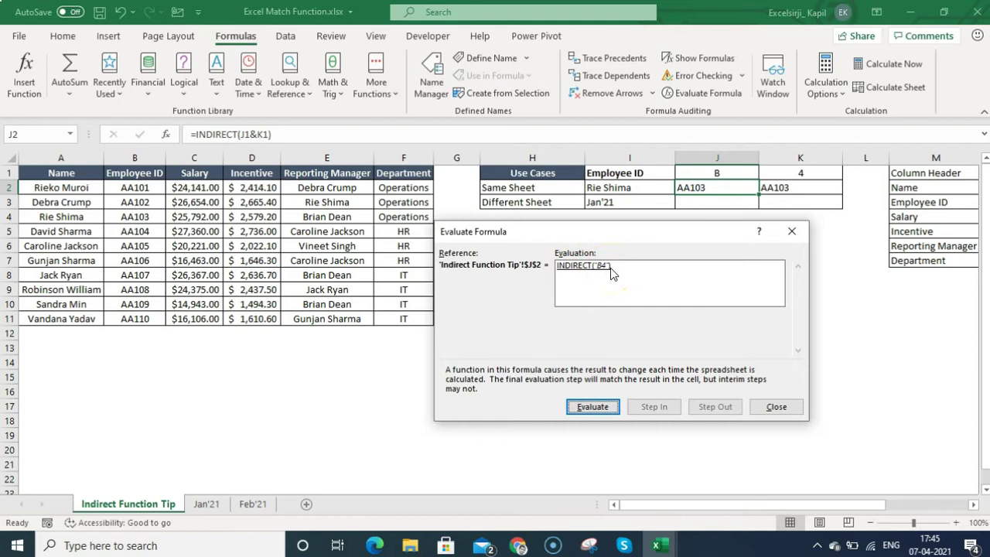
left_click(592, 406)
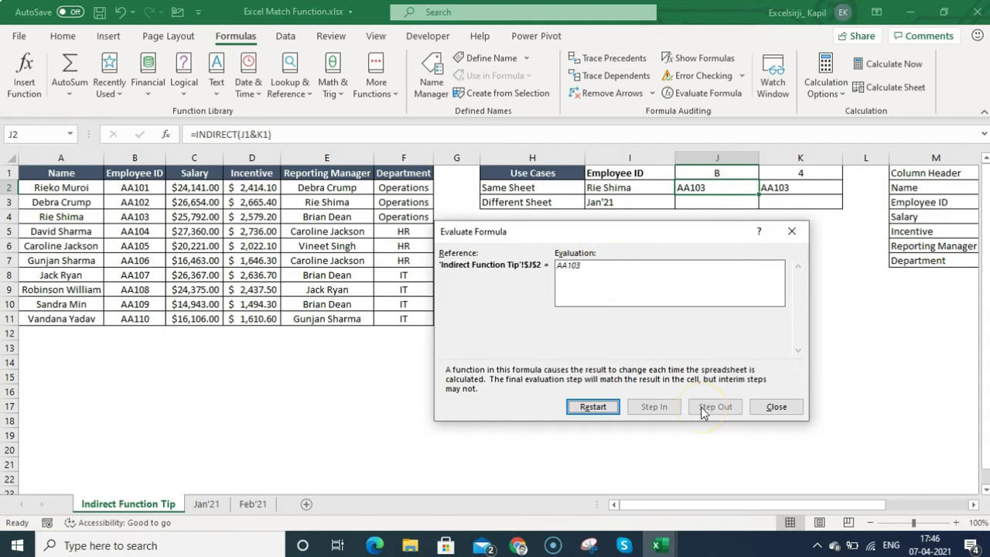
left_click(776, 406)
- Choose Reporting Manager from the column header list in I1
key("Left")
key("Right")
key("Up")
key("Left")
key("alt+Down")
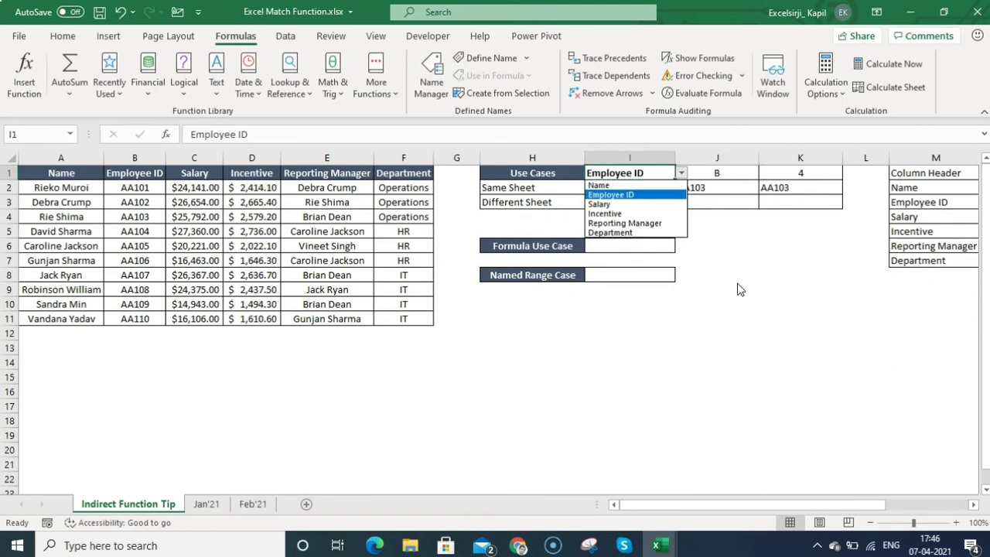
key("Down")
key("Down")
key("Down")
key("Return")
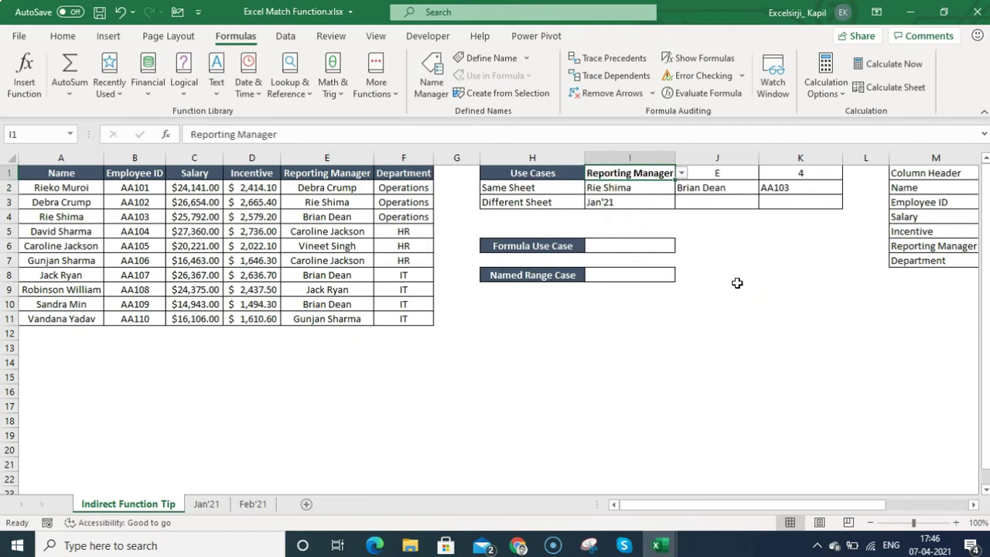
- Set the column header selection in I1 to Department
key("alt+Down")
key("Down")
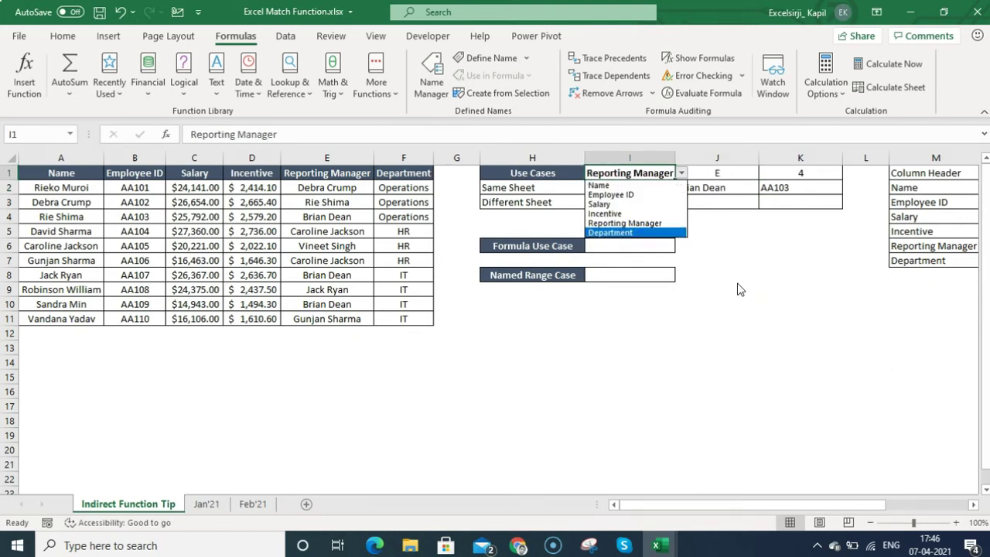
key("Return")
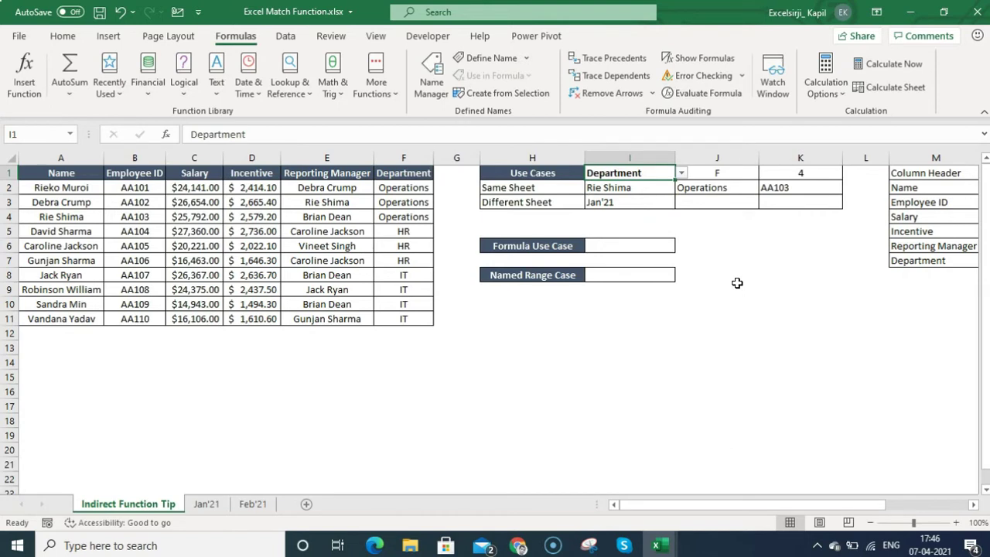
- Switch the employee name selection in I2 to the employee listed in row 9 of the table
left_click(649, 191)
key("alt+Down")
key("Down")
key("Down")
key("Down")
key("Down")
key("Down")
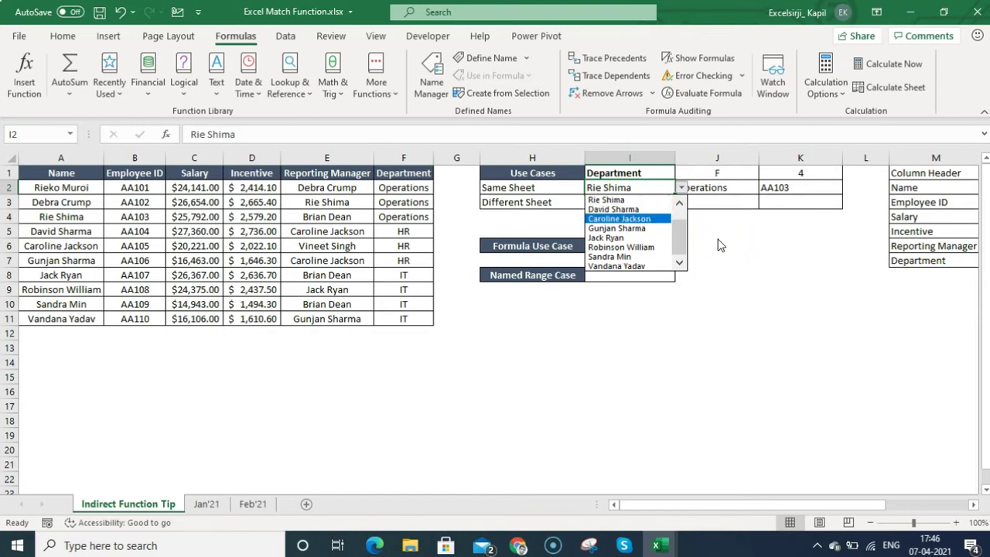
key("Return")
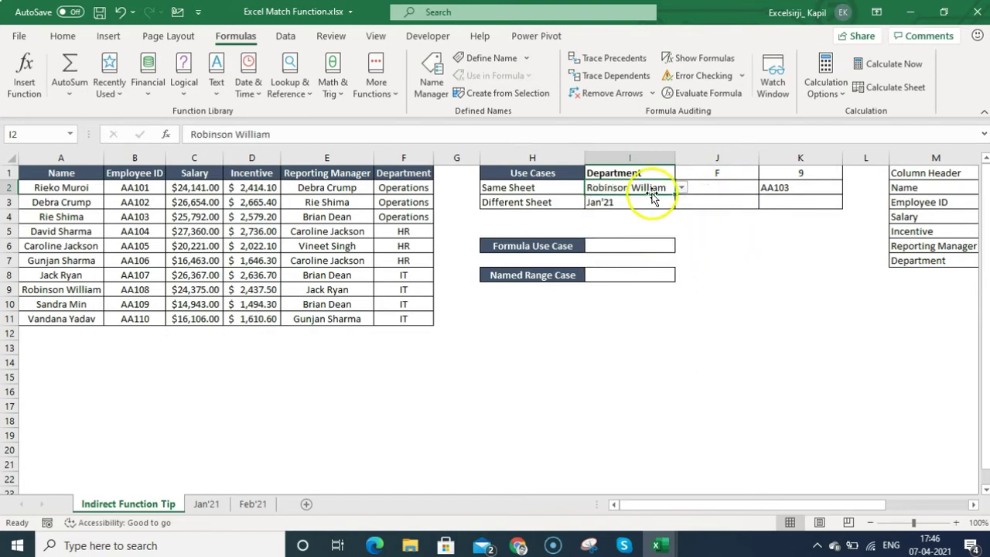
- Check the lookup formula in J2 and switch the employee name selection in I2 to the employee in table row 8
left_click(735, 260)
left_click(705, 194)
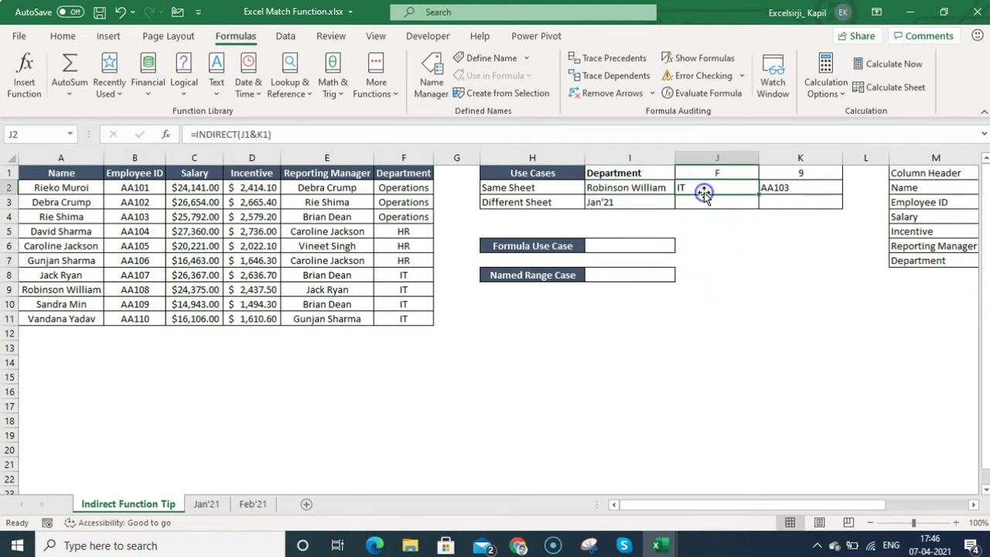
left_click(652, 189)
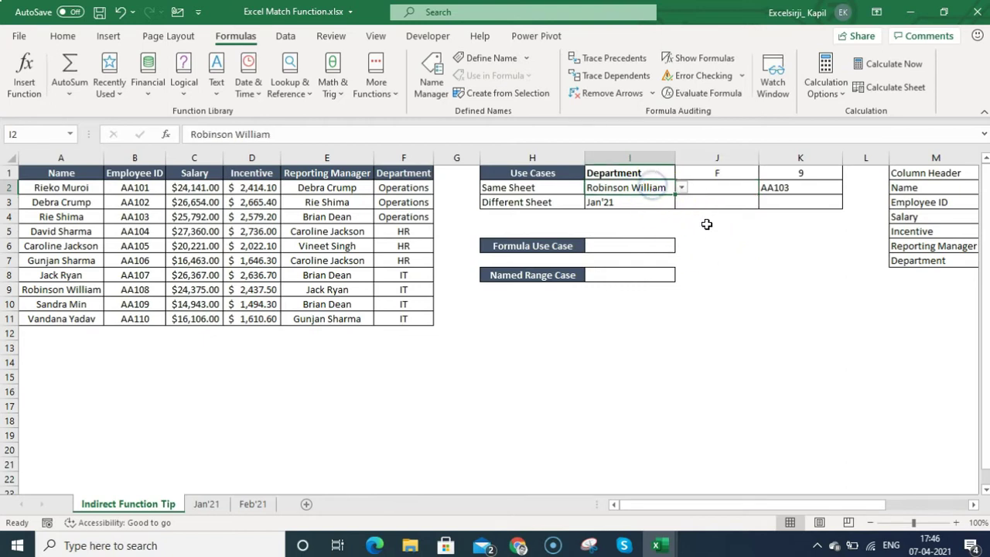
key("alt+Down")
key("Up")
key("Up")
key("Down")
key("Return")
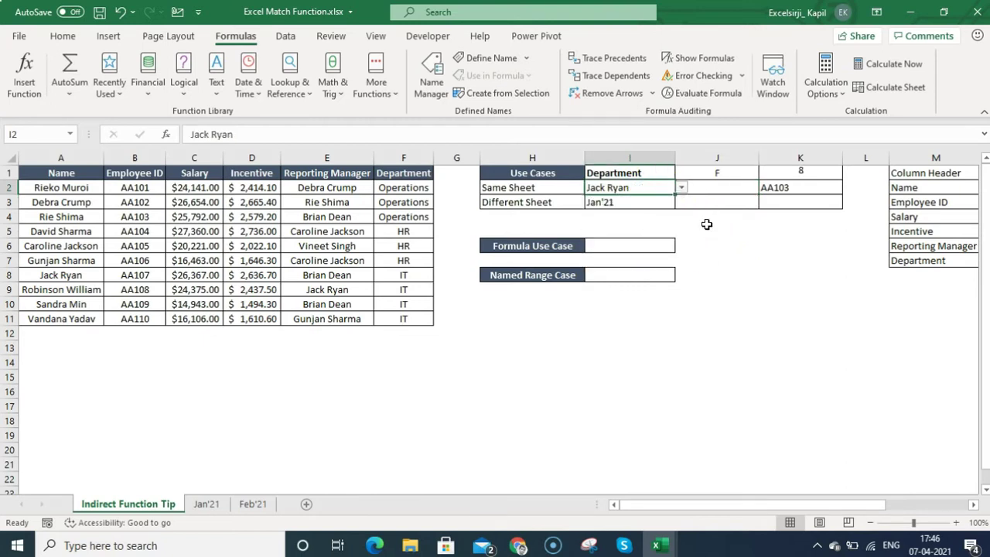
- Right-align the lookup result in J2
left_click(697, 189)
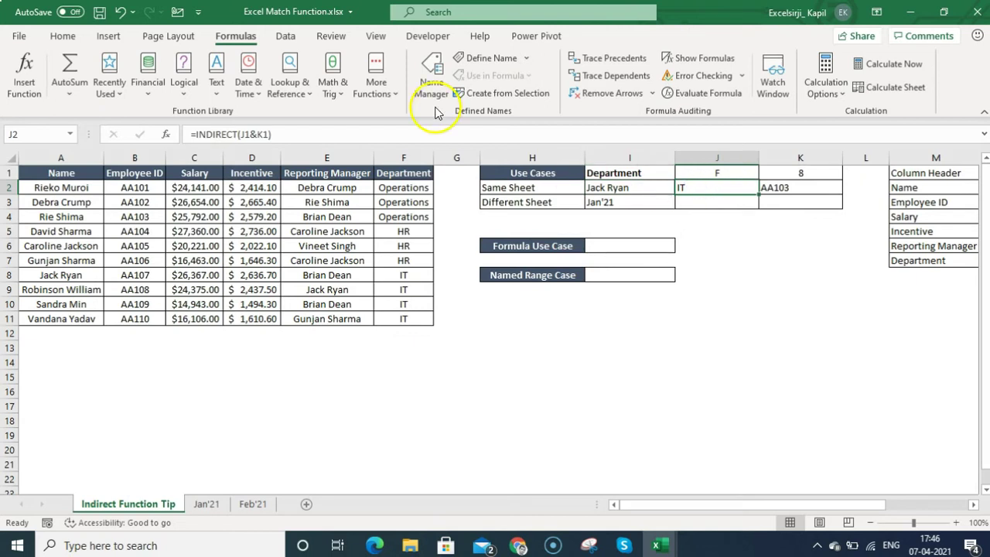
left_click(63, 36)
left_click(287, 87)
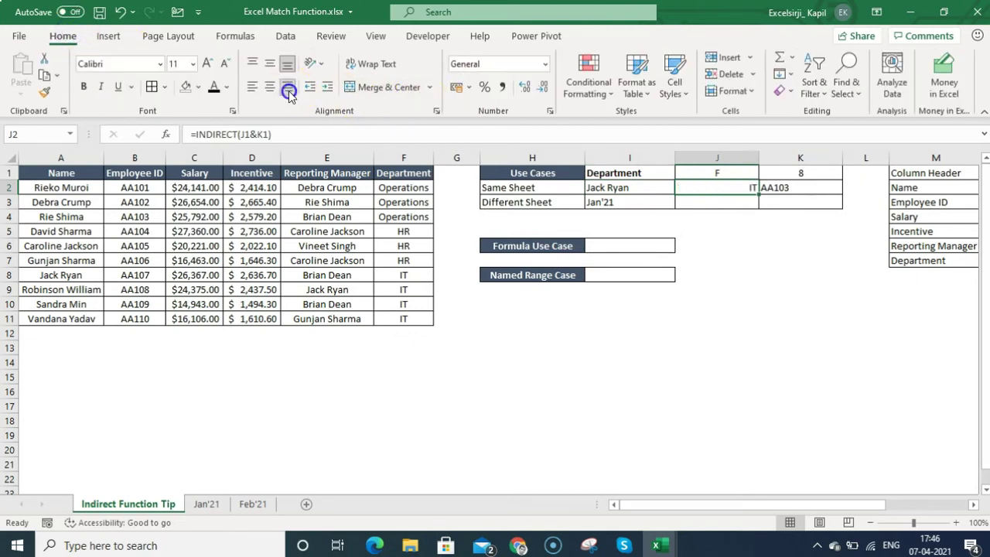
- Set the employee name selection in I2 to the employee listed in table row 2
left_click(639, 188)
key("alt+Down")
key("Up")
key("Up")
key("Up")
key("Up")
key("Up")
key("Up")
key("Return")
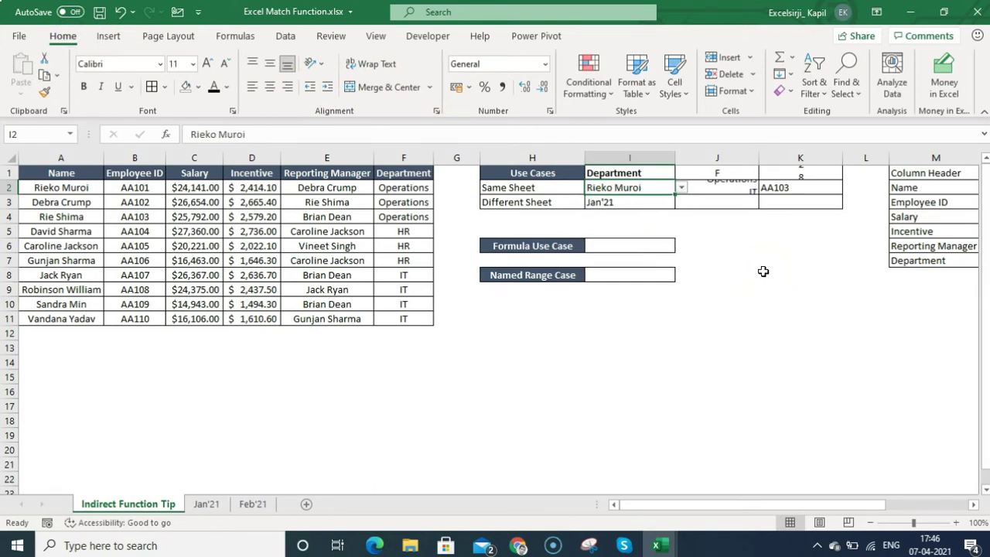
- Choose Employee ID as the column header in I1
left_click(655, 172)
key("alt+Down")
key("Down")
key("Return")
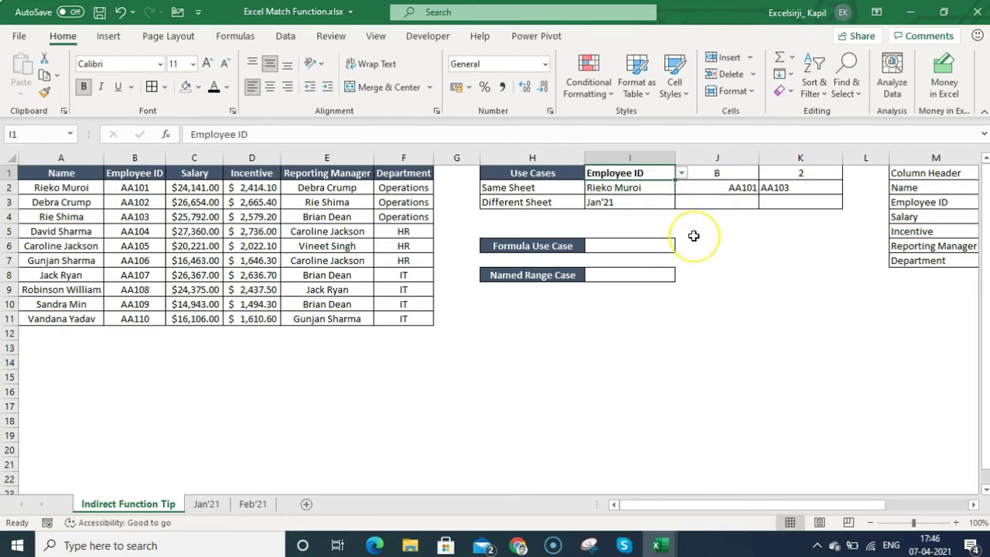
- Switch the column header selection in I1 to Department
key("alt+Down")
key("Down")
key("Down")
key("Down")
key("Down")
key("Return")
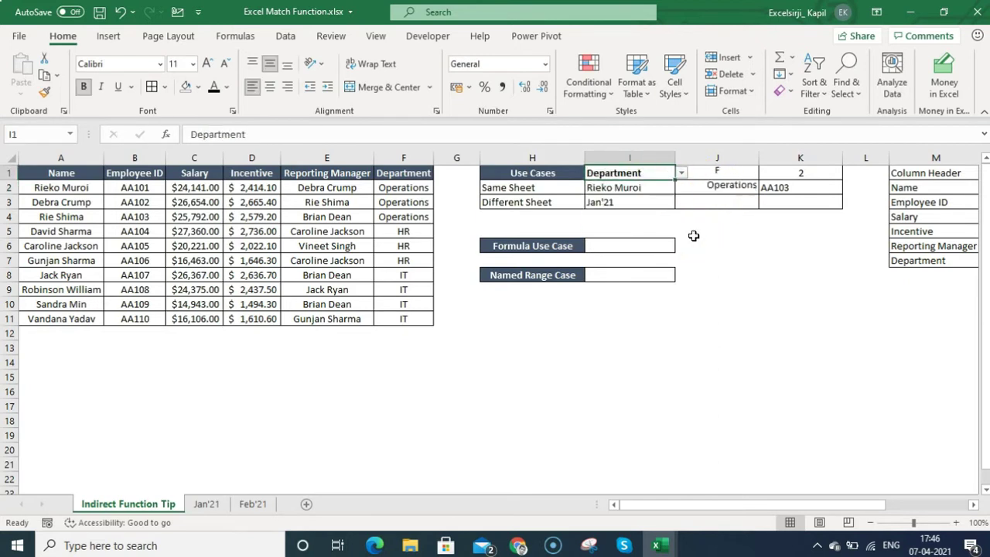
- Set the column header selection in I1 to Incentive
key("alt+Down")
key("Up")
key("Up")
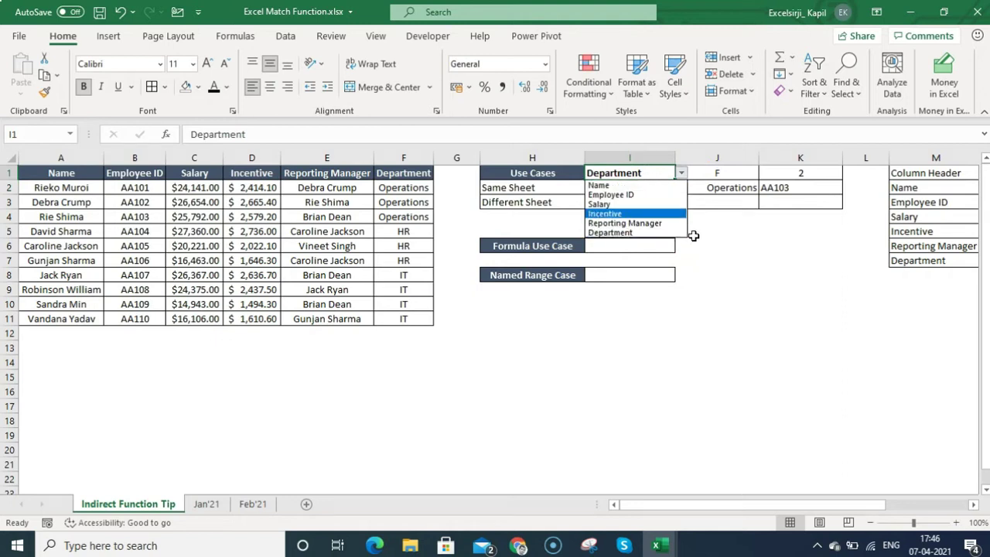
key("Return")
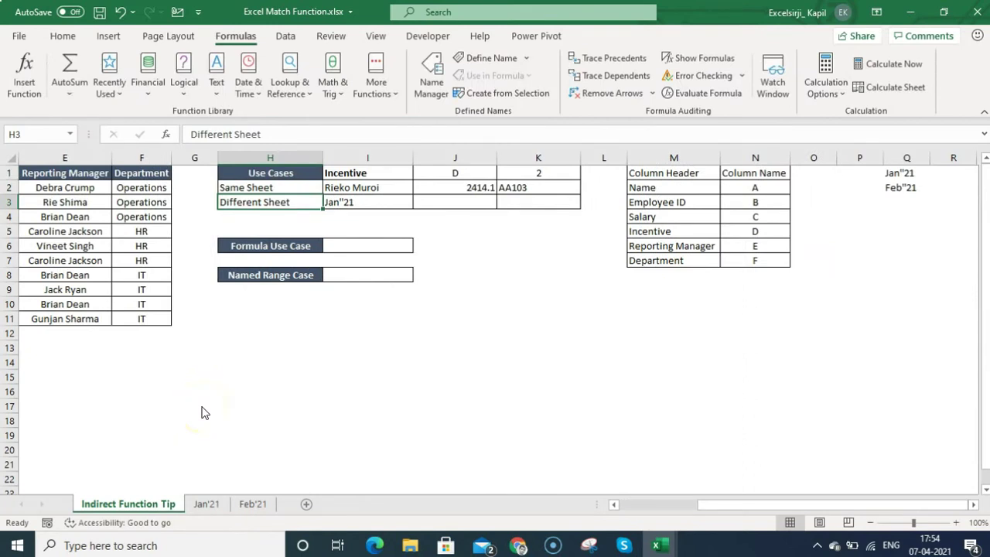
- Examine the sheet name options offered for the Different Sheet case in I3 without changing the selection
key("Right")
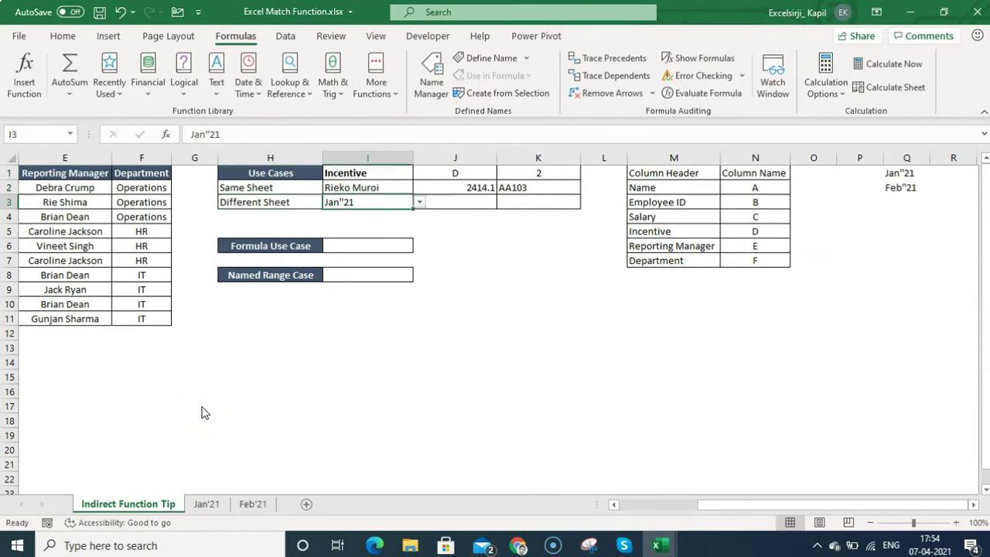
key("alt+Down")
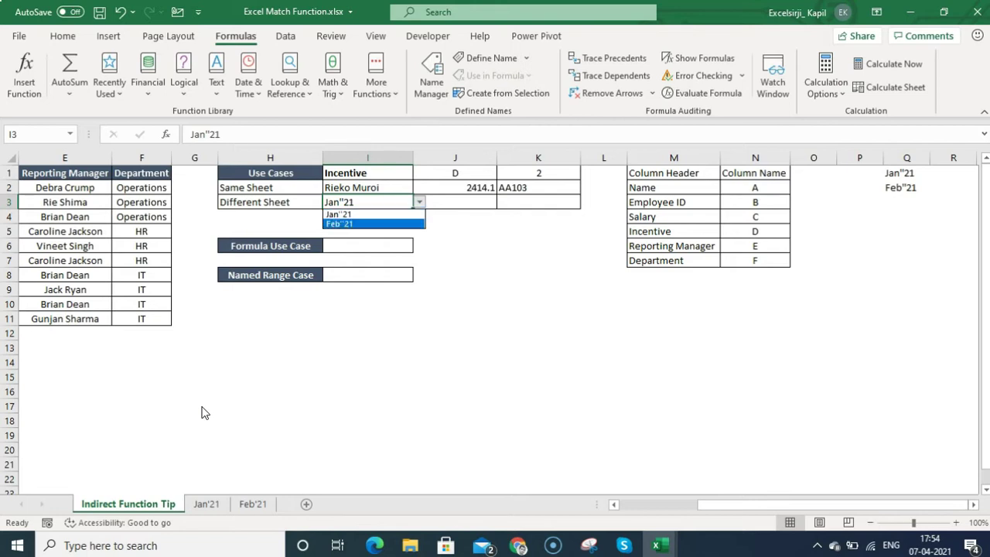
key("Escape")
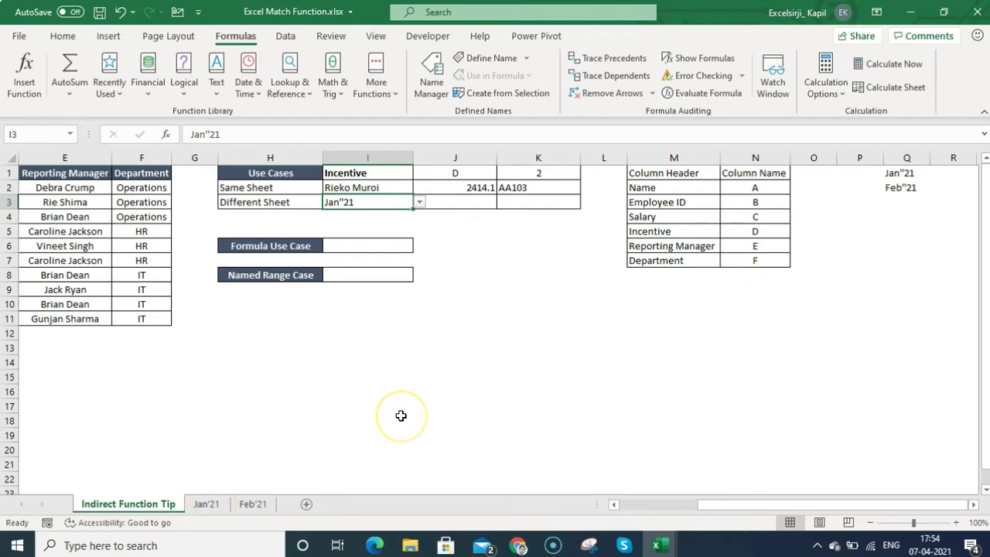
- Enter a direct reference in J3 to cell B3 of the Jan'21 sheet
key("Right")
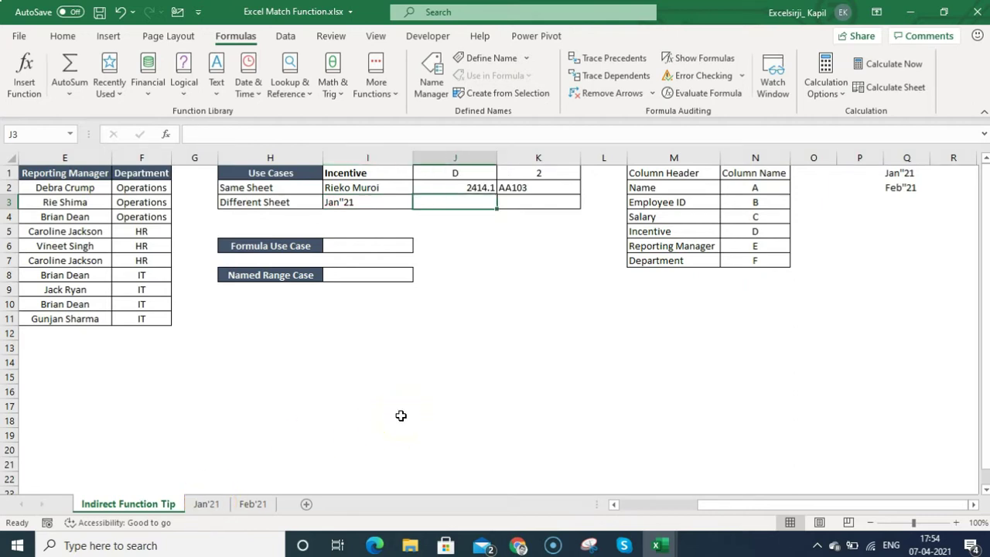
type("=")
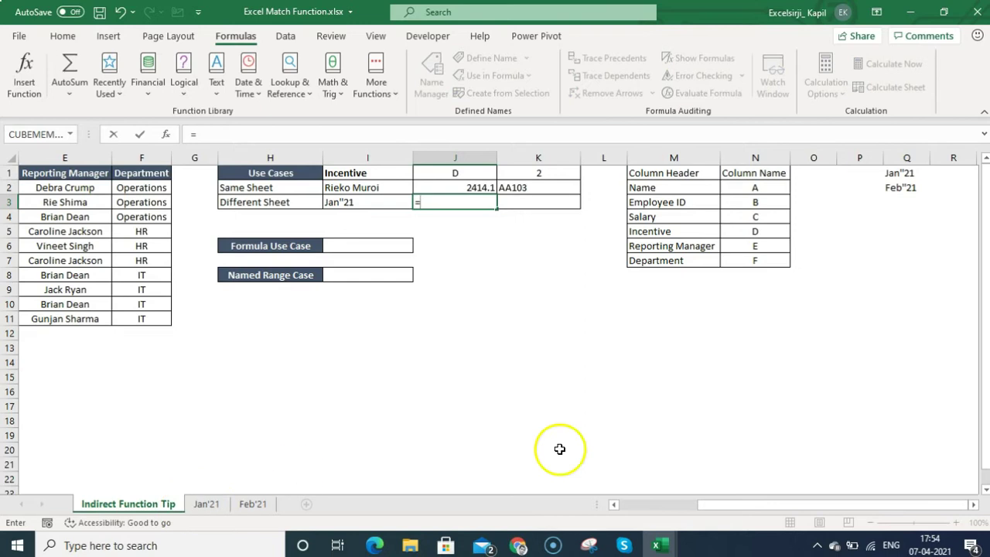
left_click(206, 504)
left_click(135, 203)
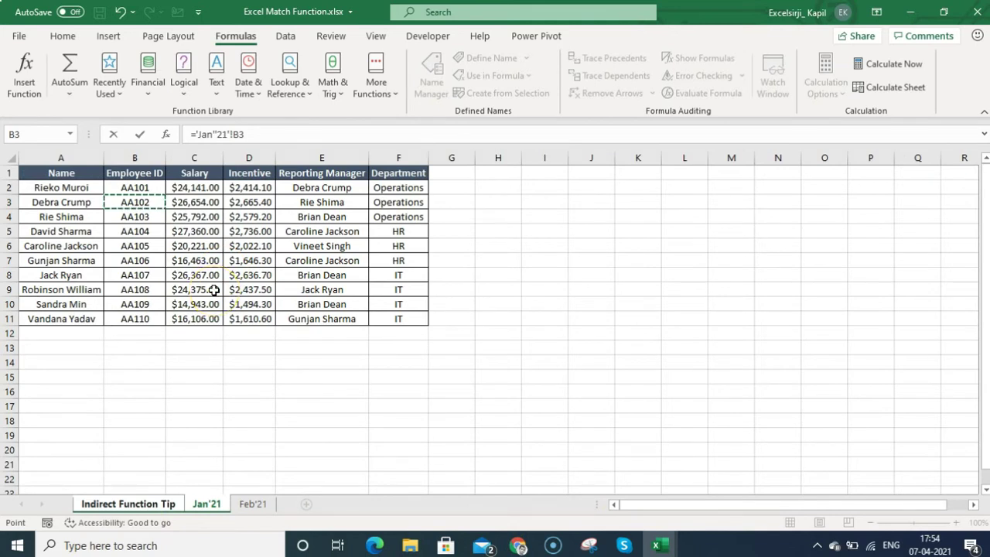
key("Return")
key("Up")
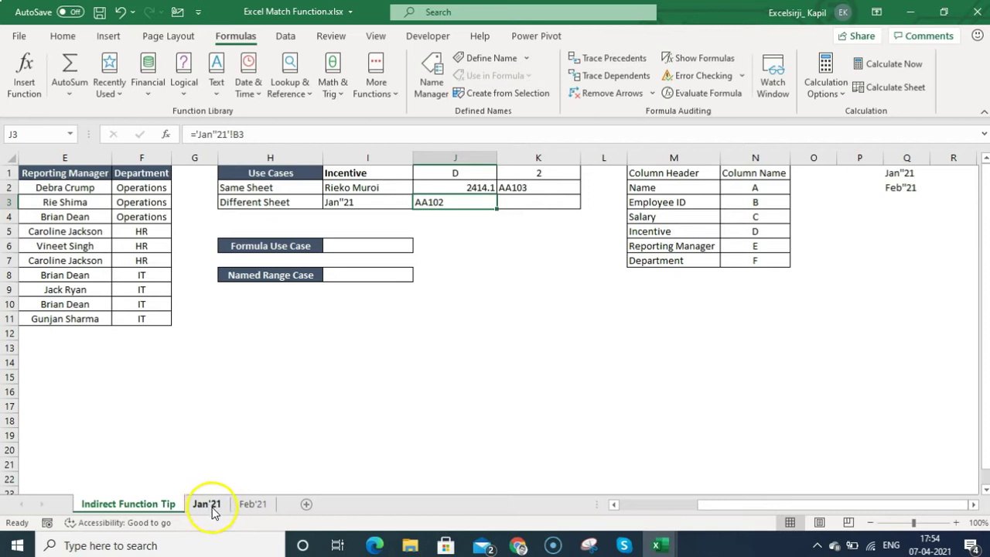
- Examine the sheet name and quotation marks in the J3 cross-sheet reference
left_click(209, 133)
left_click_drag(209, 133, 222, 134)
left_click(222, 134)
left_click(194, 133)
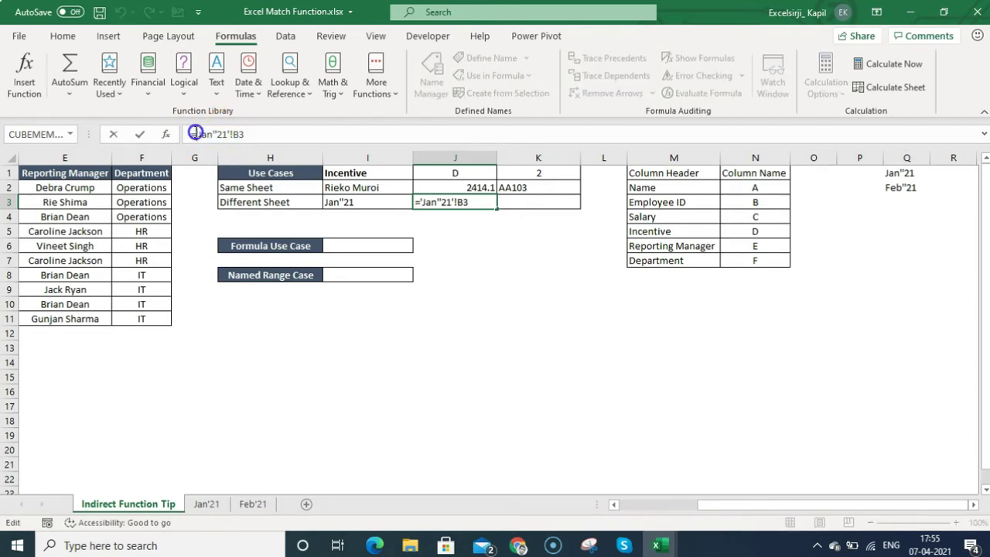
left_click(201, 133)
left_click(215, 133)
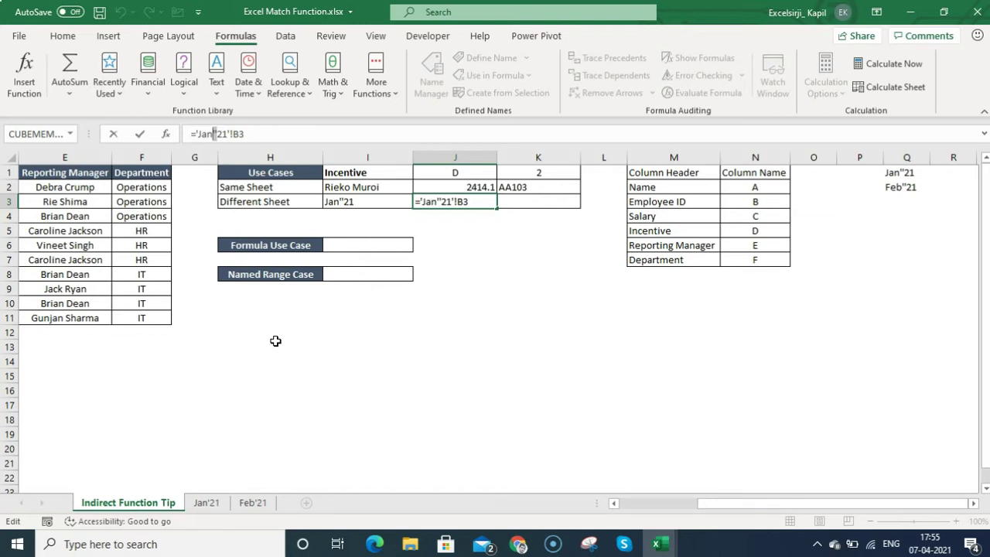
key("ctrl+Return")
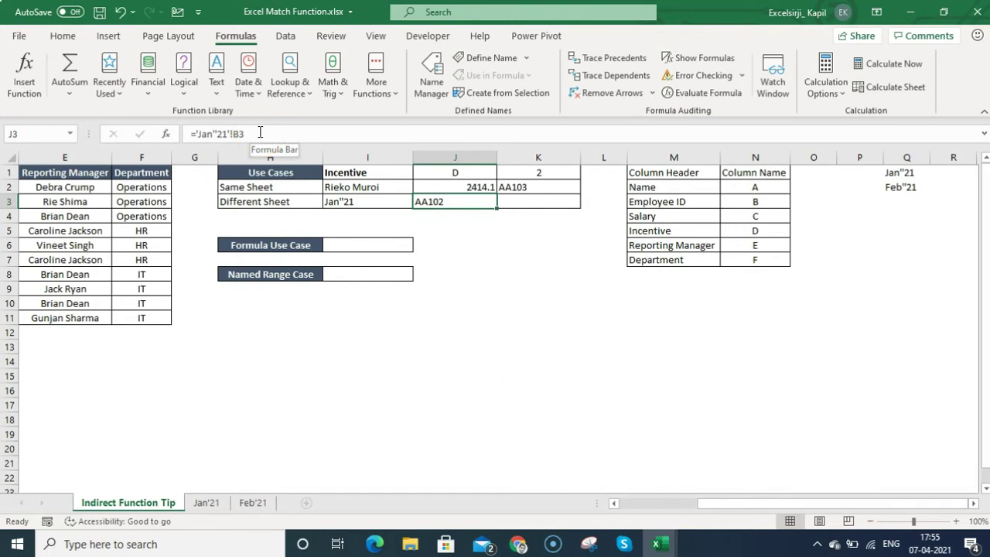
left_click_drag(260, 133, 172, 134)
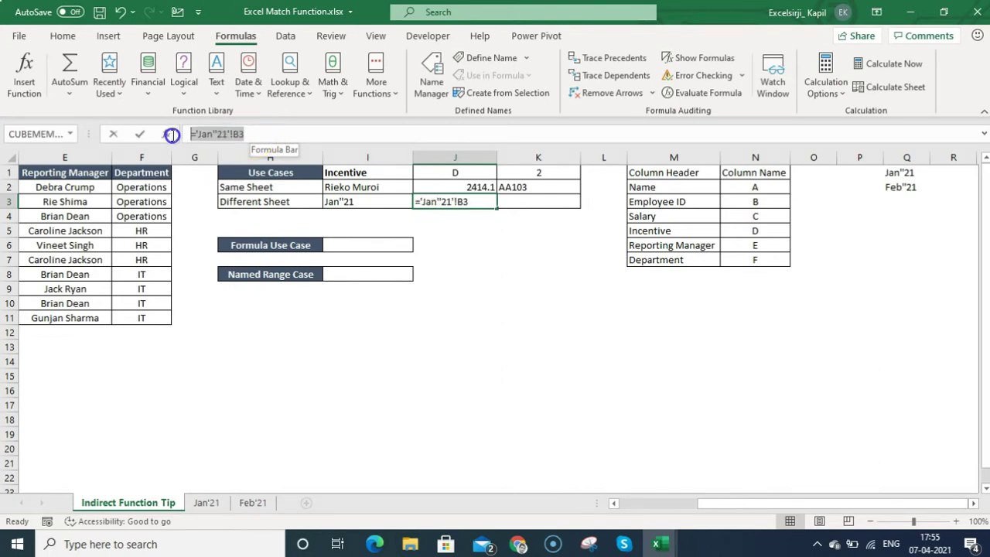
key("Escape")
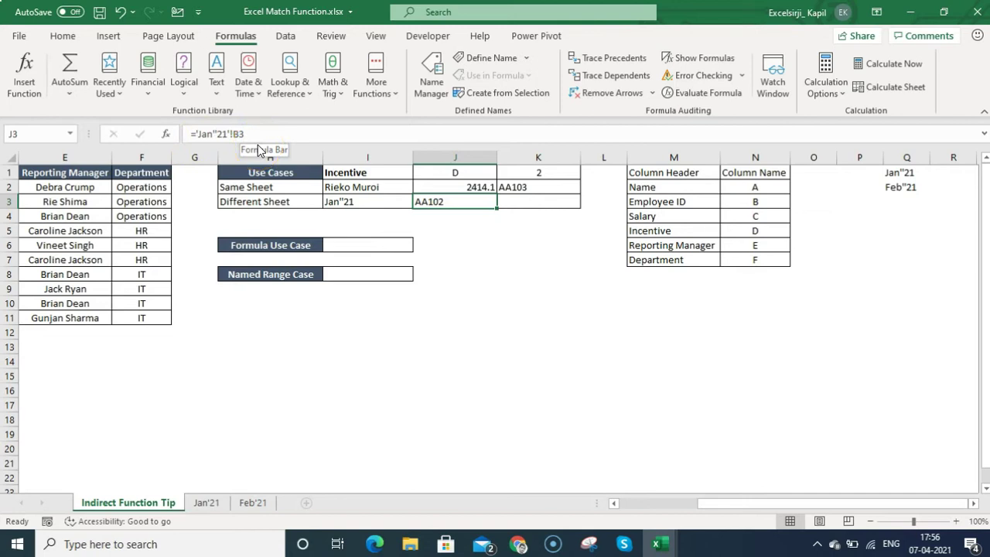
left_click(527, 204)
type("=indirect(")
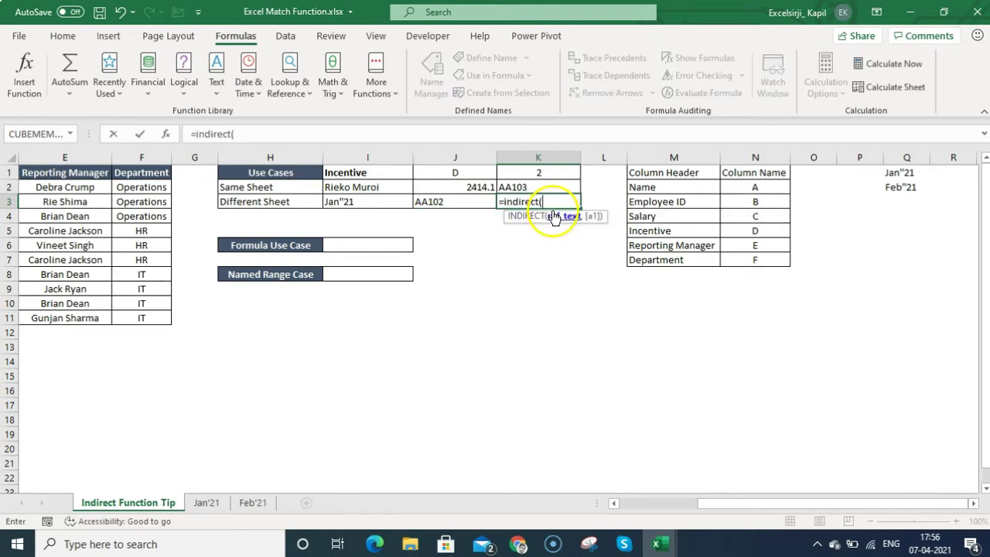
key("Escape")
- Convert the J3 formula to displayed text by prefixing it with an apostrophe
left_click(460, 201)
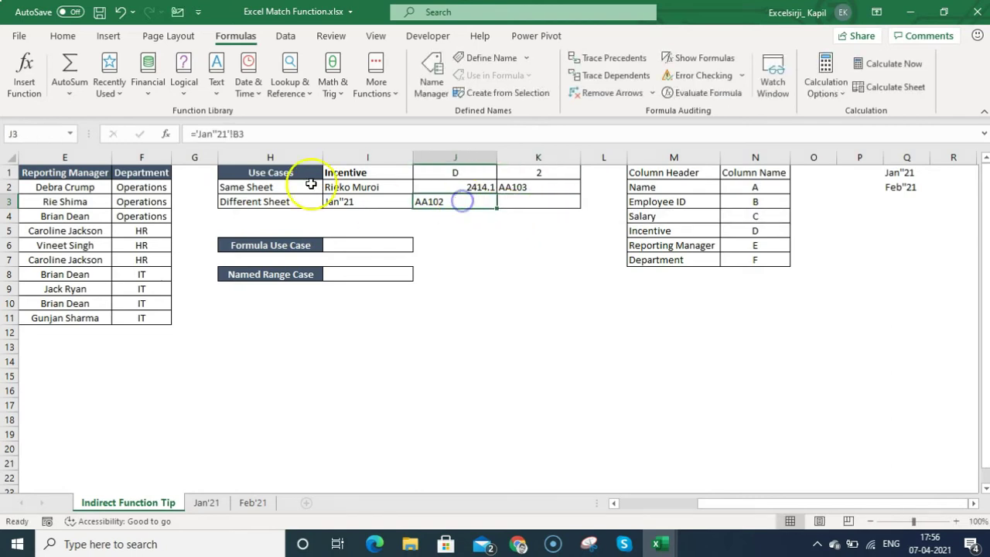
left_click(194, 134)
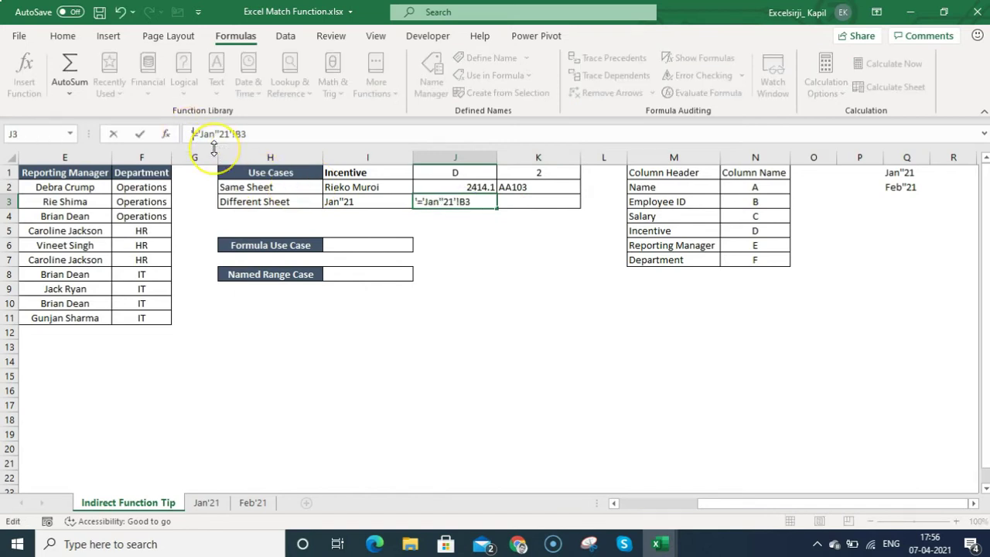
key("Escape")
left_click(522, 205)
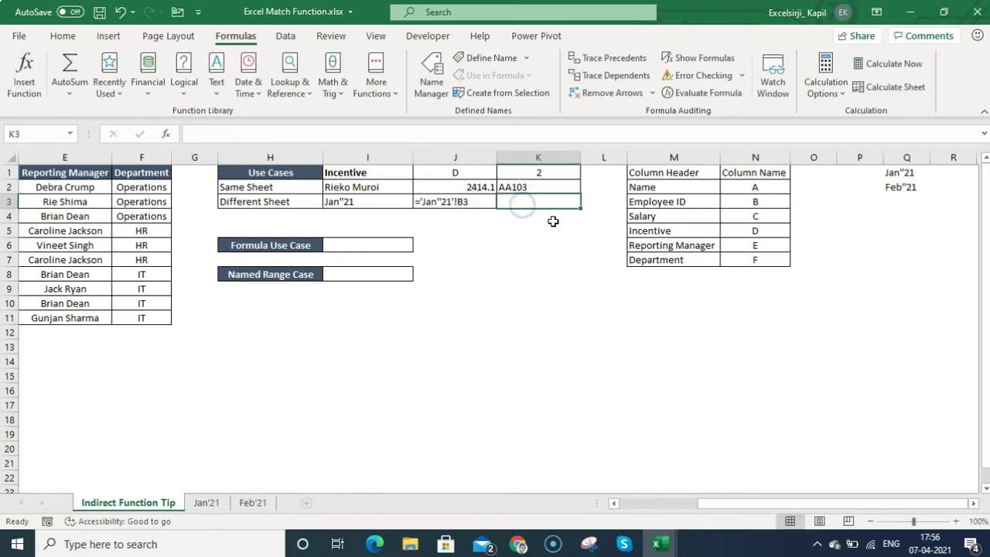
type("=indir")
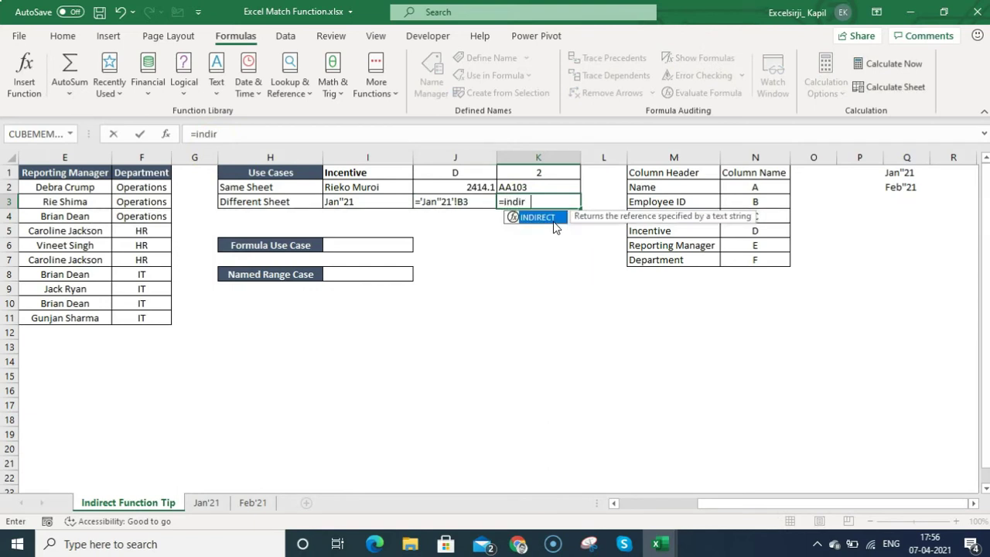
key("Escape")
left_click(455, 201)
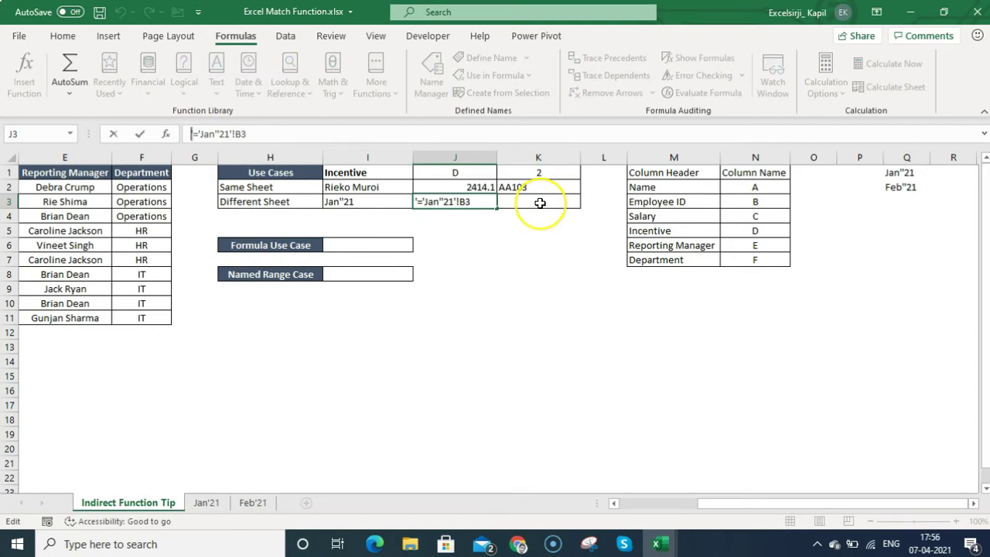
key("Escape")
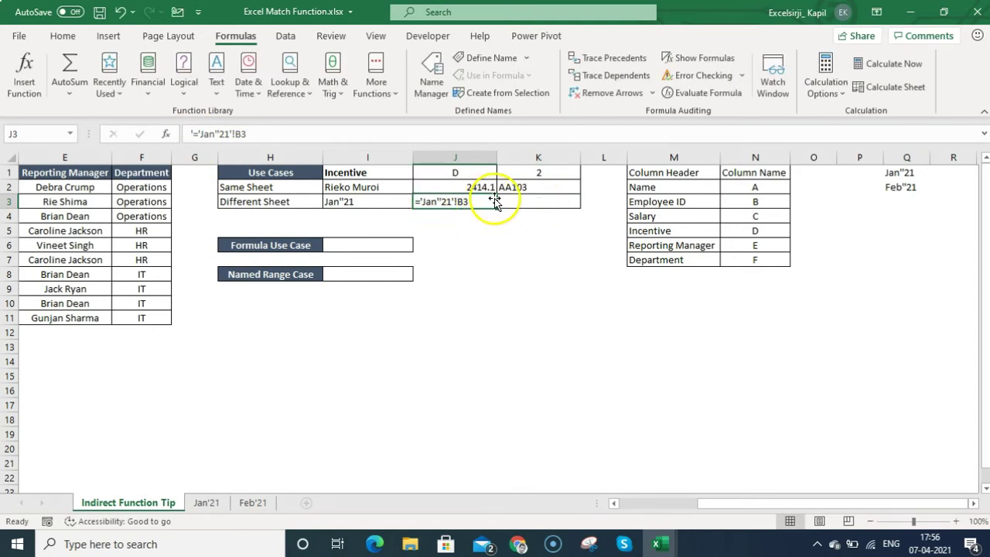
- Build an INDIRECT formula in K3 with the quoted placeholder argument "Text"
left_click(531, 201)
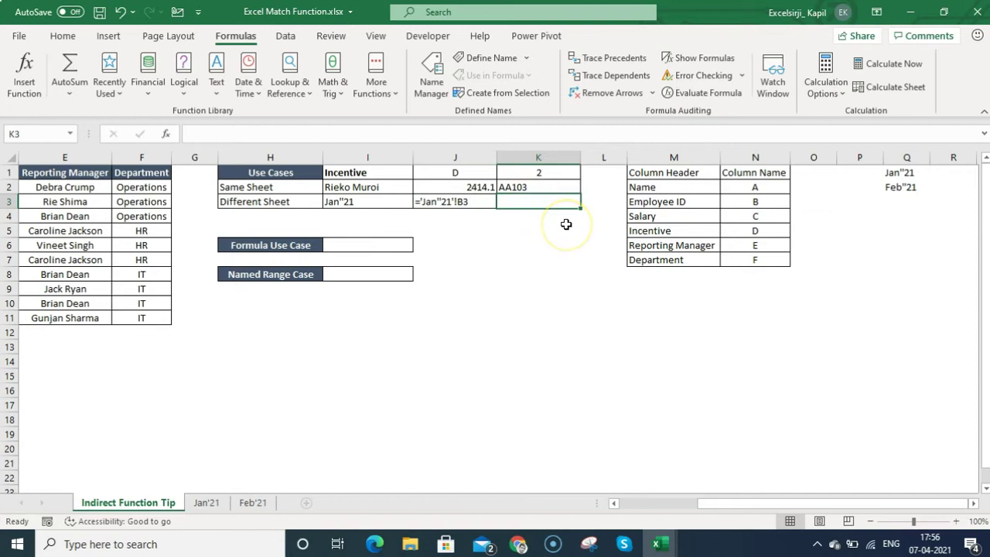
type("=")
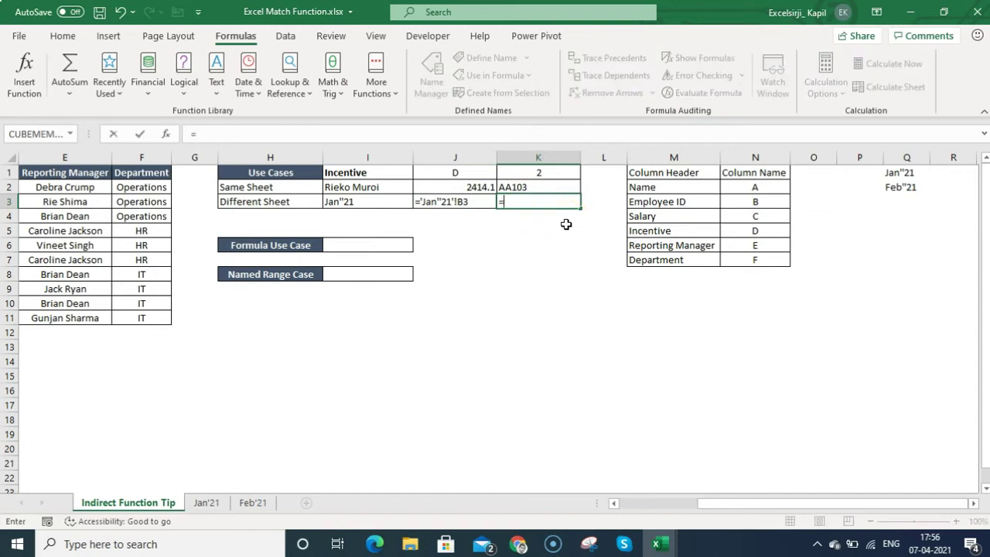
type("indirect(")
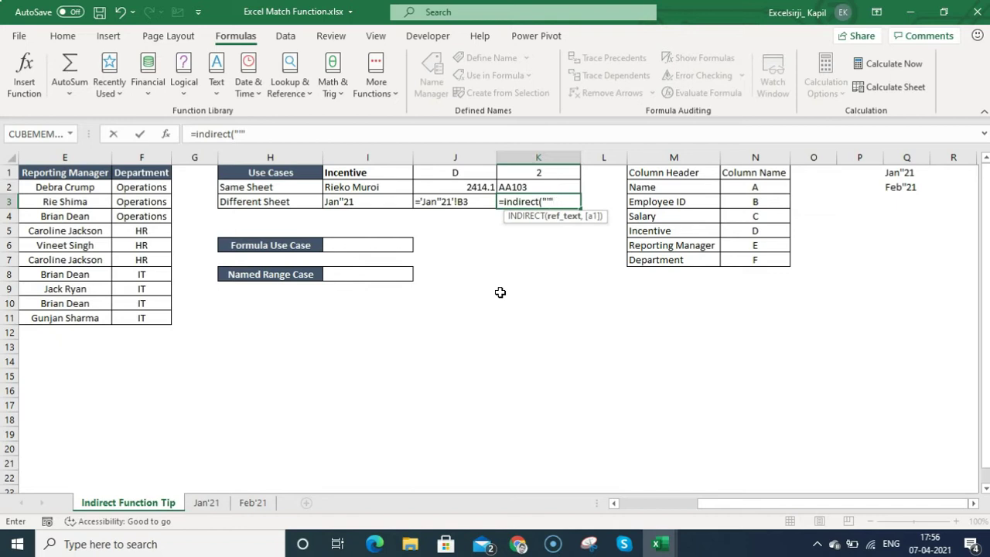
key("Left")
key("Left")
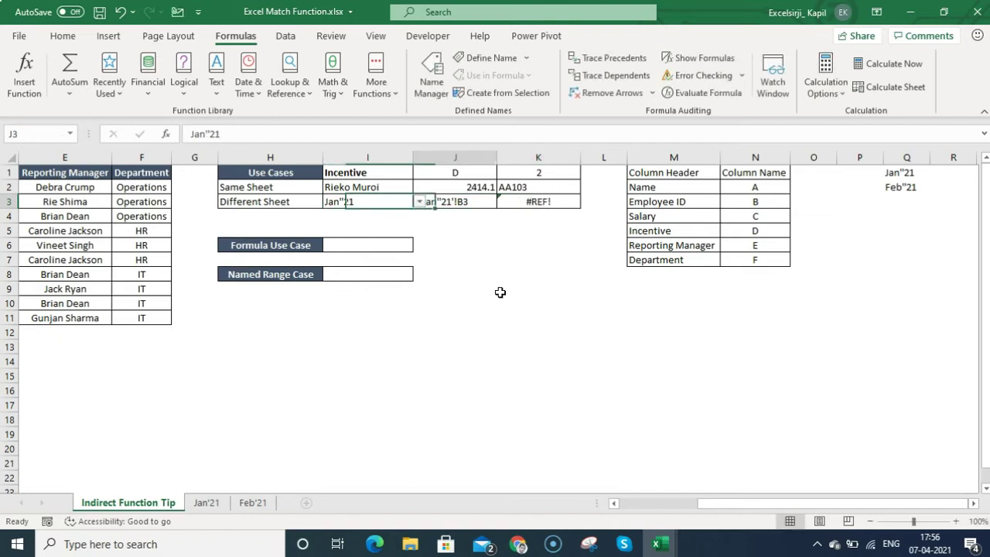
key("Right")
key("Right")
key("F2")
key("Left")
key("Left")
type("Text")
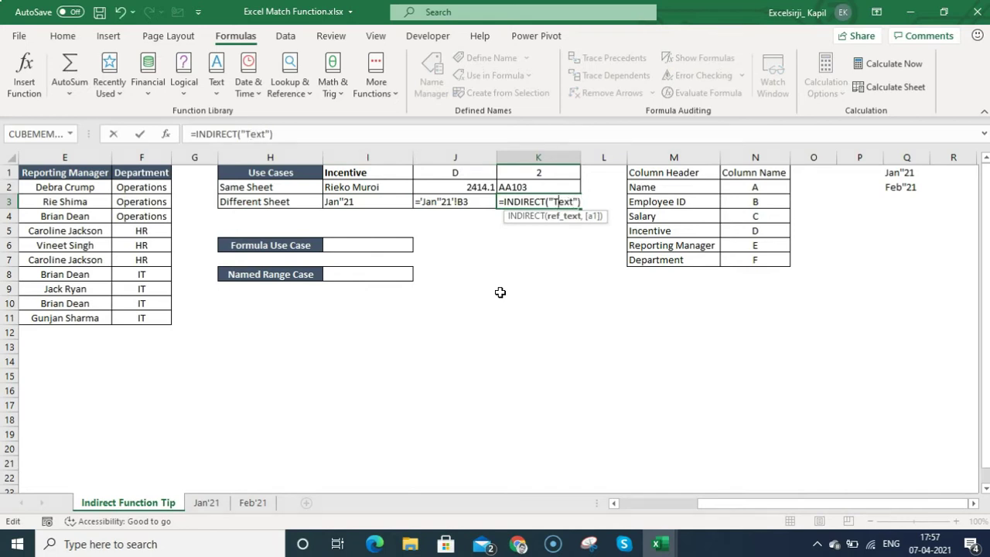
- Replace the placeholder in the K3 INDIRECT formula with a quoted reference to the first employee's ID cell, B2
key("BackSpace")
key("BackSpace")
key("BackSpace")
key("BackSpace")
type("B3")
key("Return")
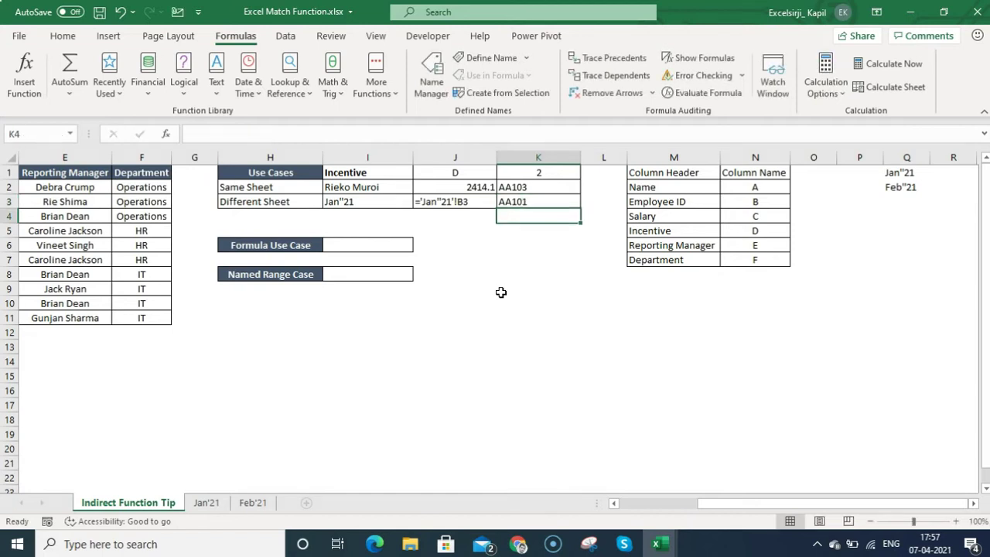
- Replace the K3 INDIRECT reference with the I3 sheet name joined between quoted apostrophes: "'"&I3&"'"
key("Up")
key("F2")
key("Left")
key("Left")
key("BackSpace")
key("BackSpace")
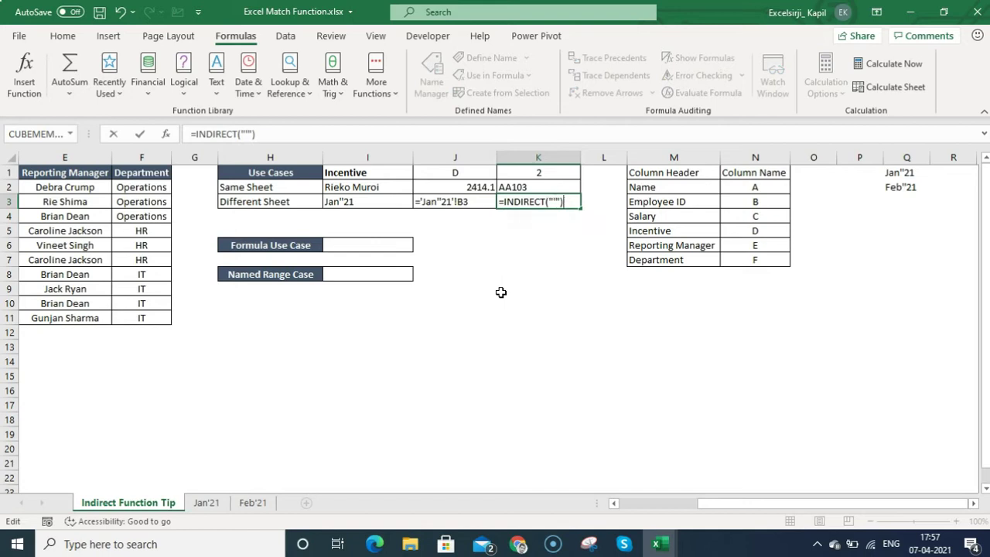
type("&")
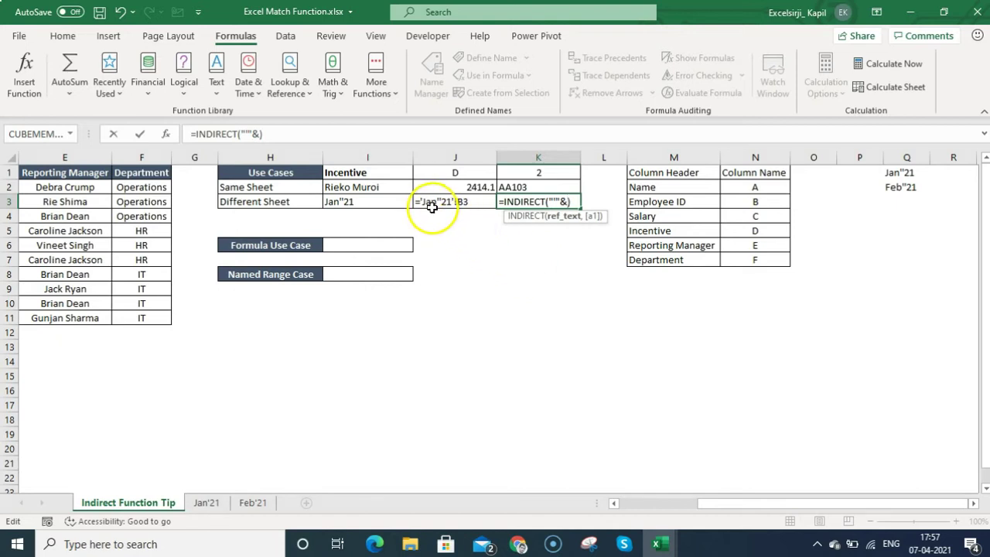
left_click(369, 204)
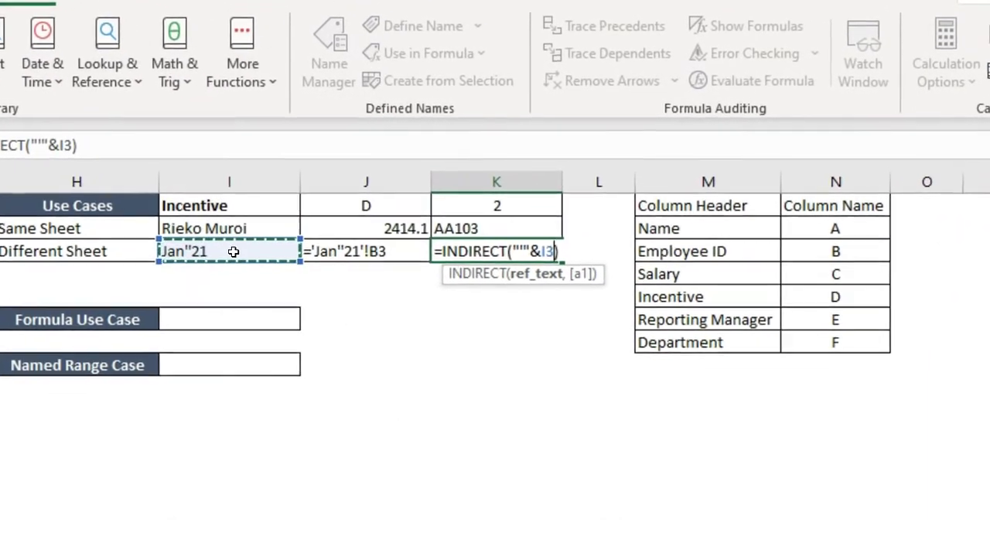
type("&")
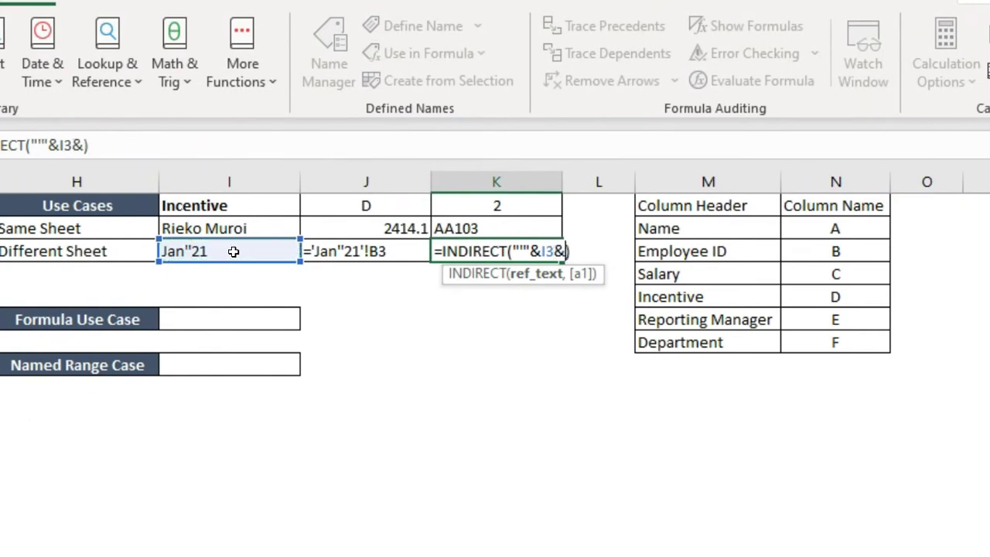
type("\"\"")
type("\"")
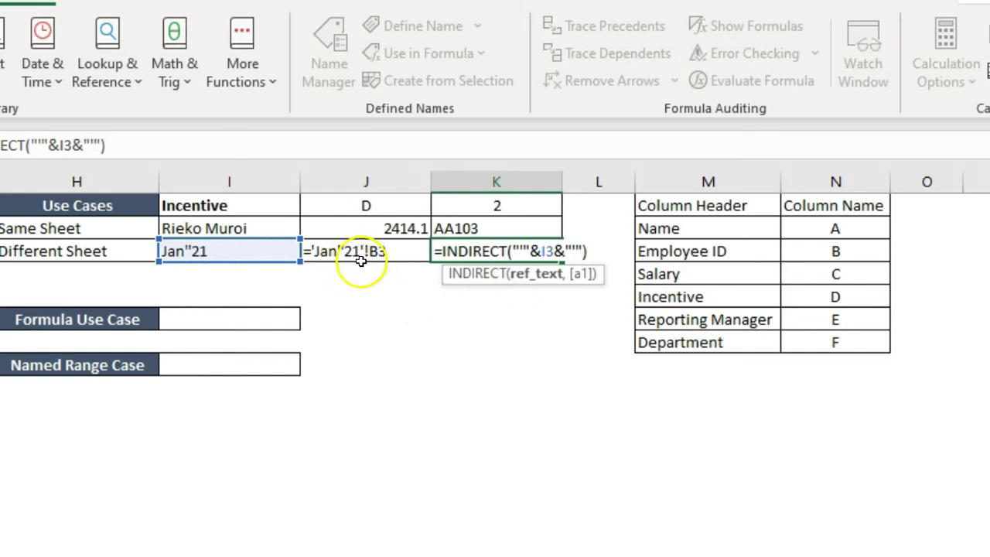
- Extend the K3 INDIRECT argument with &"!"&J1&K1 to add the sheet separator, column letter and row number
type("&")
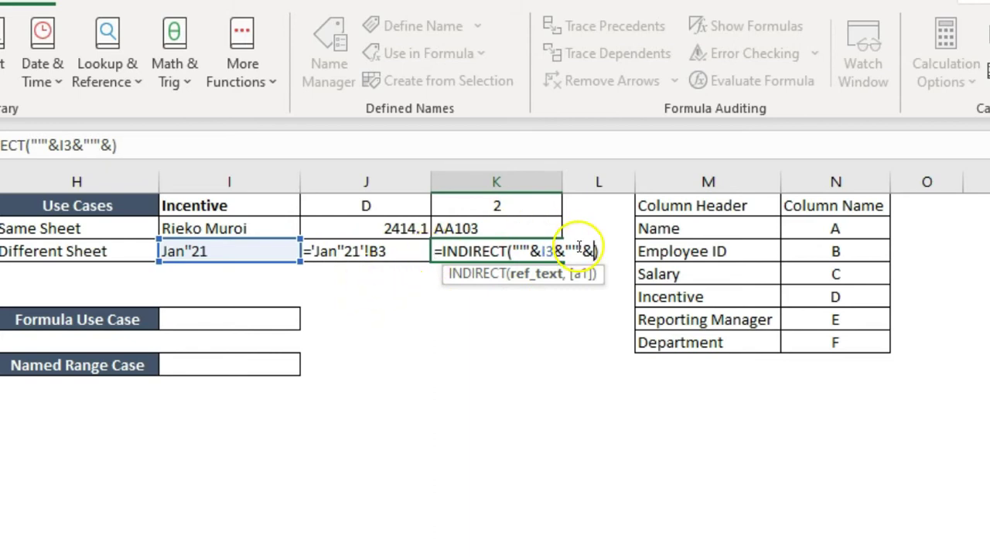
type("\"")
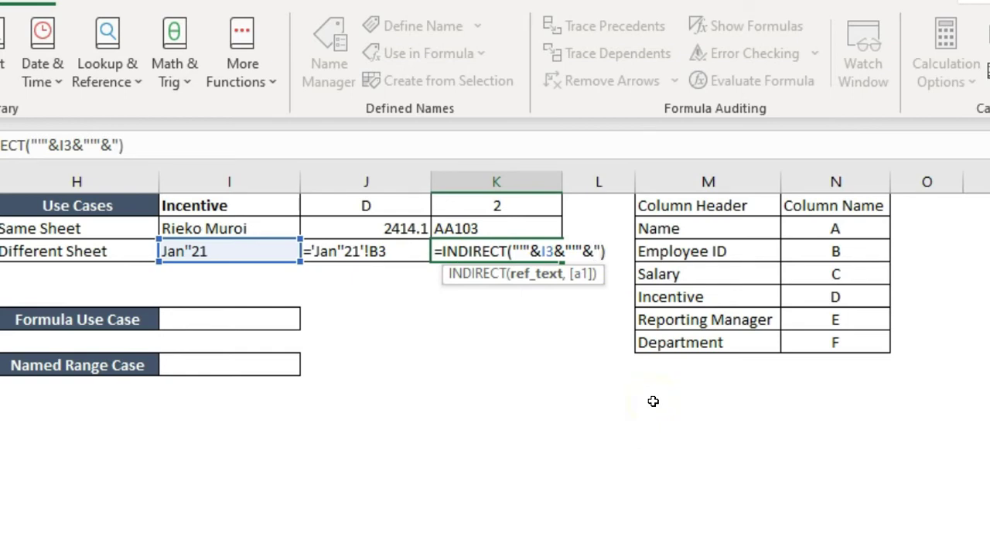
type("!\"&")
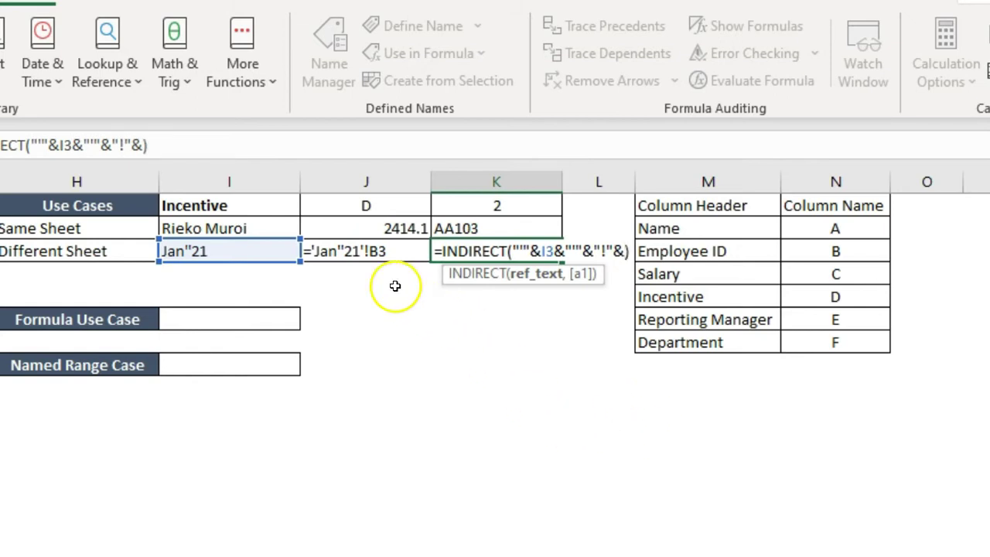
left_click(389, 207)
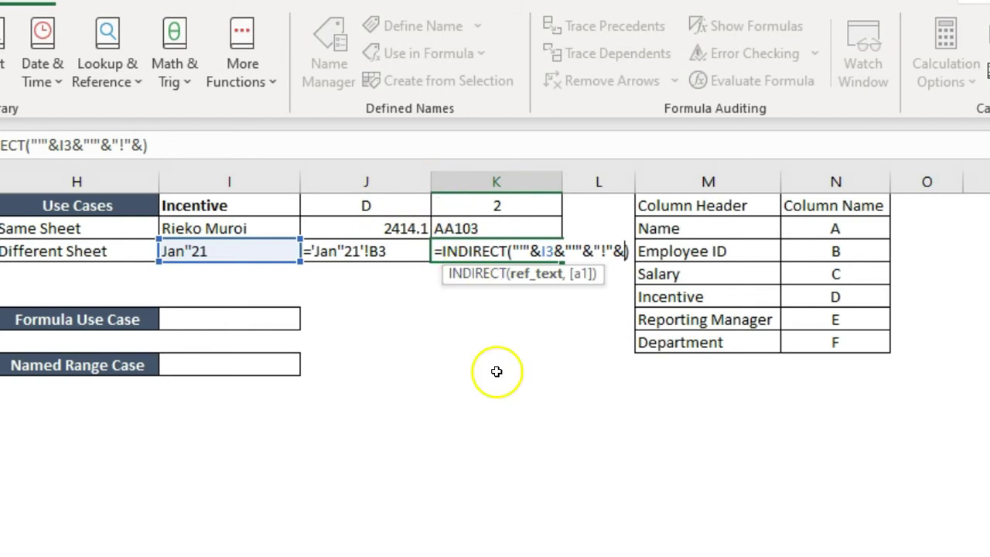
left_click(625, 251)
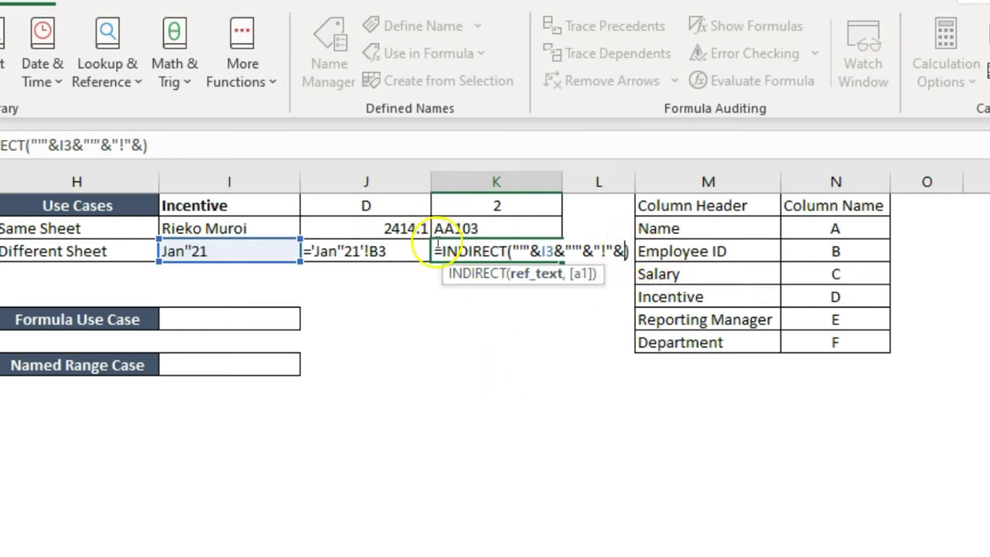
left_click(387, 205)
type("&")
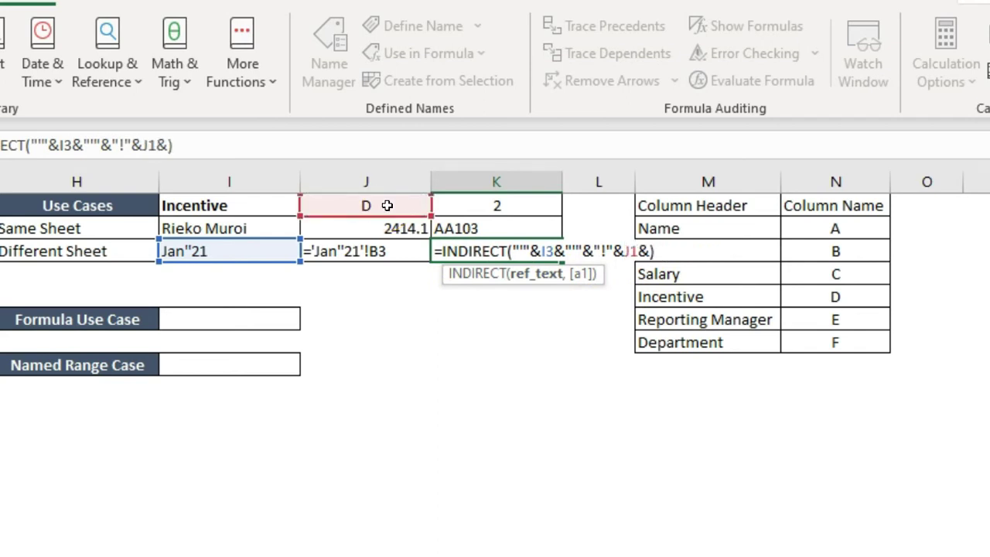
left_click(494, 205)
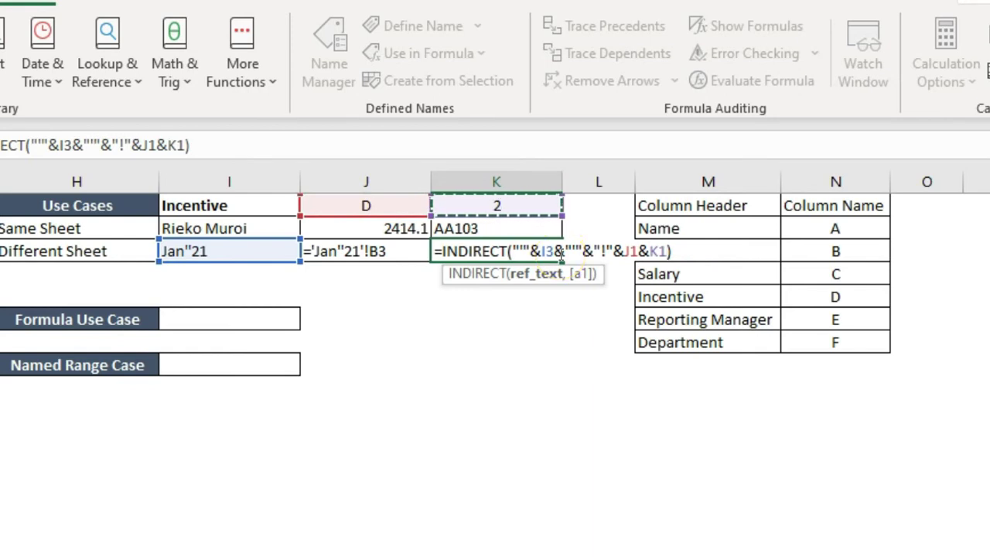
key("ctrl+Return")
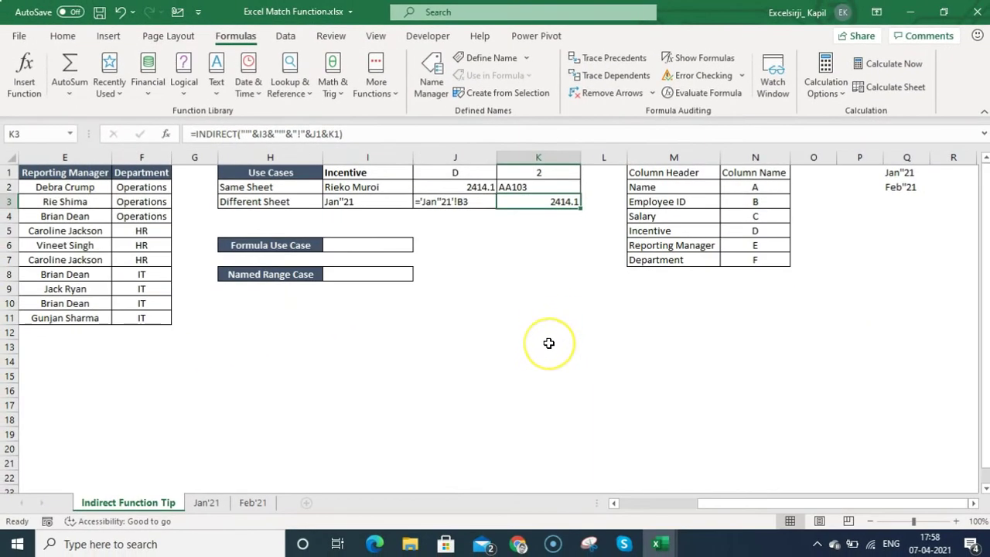
- Choose Feb"21 as the sheet name in I3
key("Left")
key("Left")
key("alt+Down")
key("Down")
key("Return")
- Choose Employee ID as the column header in I1
key("Up")
key("Up")
key("alt+Down")
key("Up")
key("Up")
key("Return")
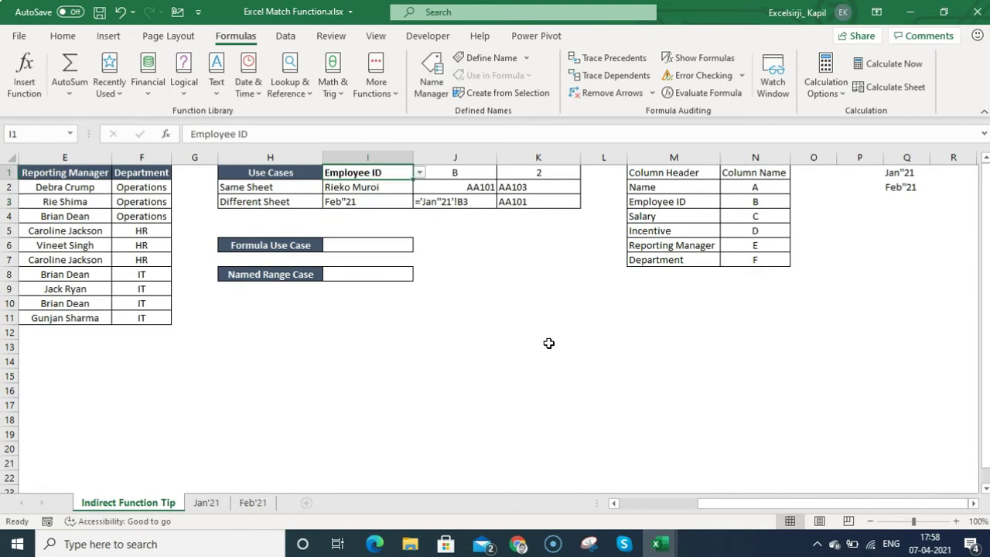
- Choose Reporting Manager as the column header in I1
key("alt+Down")
key("Down")
key("Down")
key("Down")
key("Return")
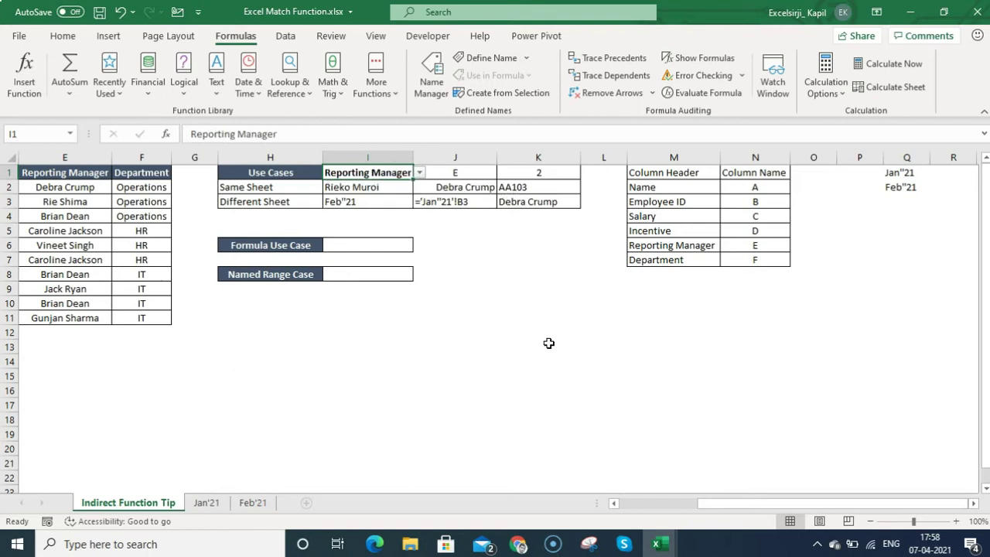
key("alt+Down")
key("Down")
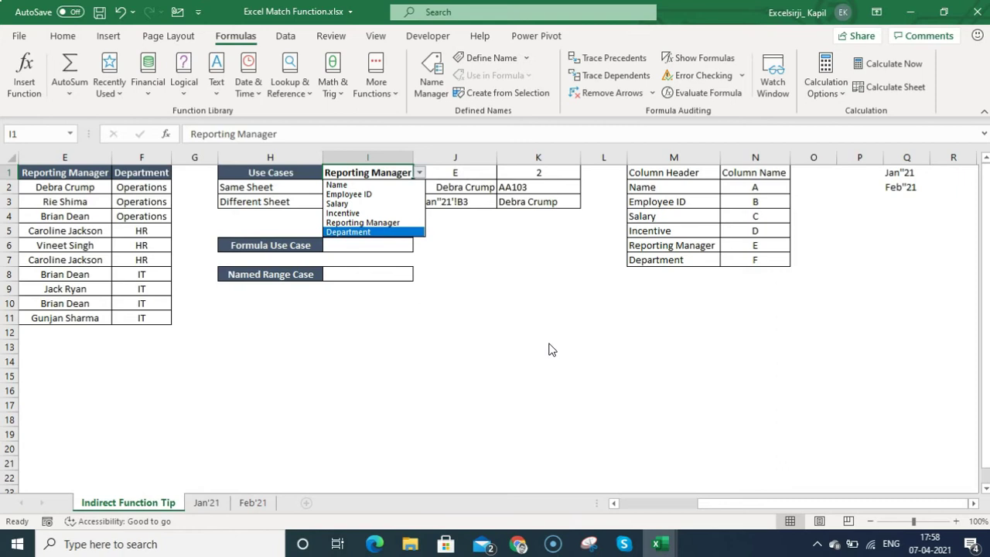
key("Escape")
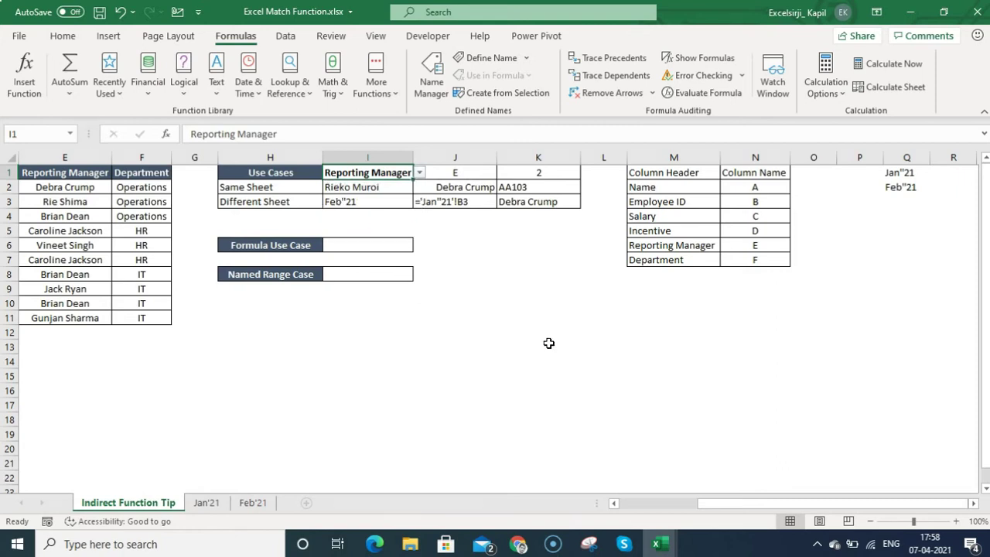
- Choose Incentive as the column header in I1
key("Down")
key("Down")
key("Up")
key("Up")
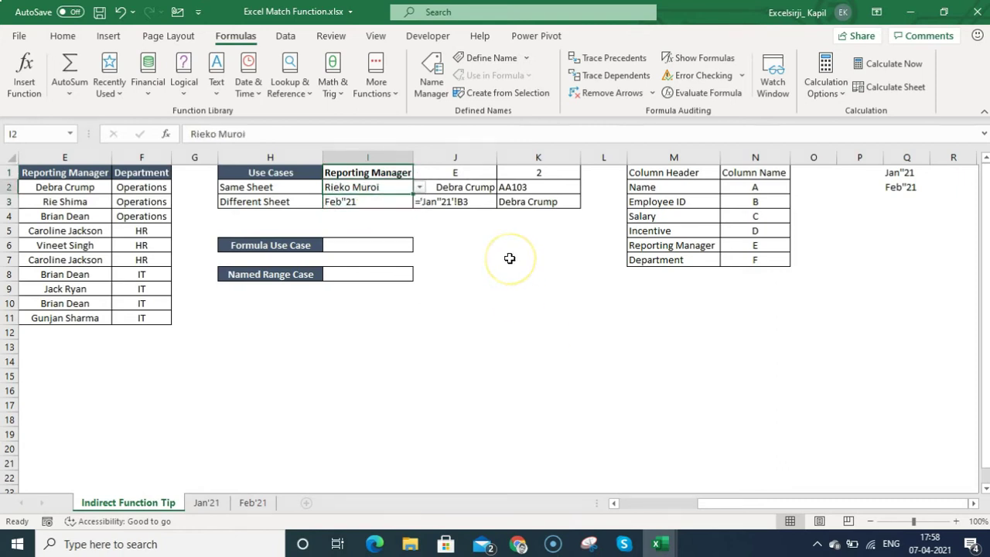
key("alt+Down")
key("Up")
key("Return")
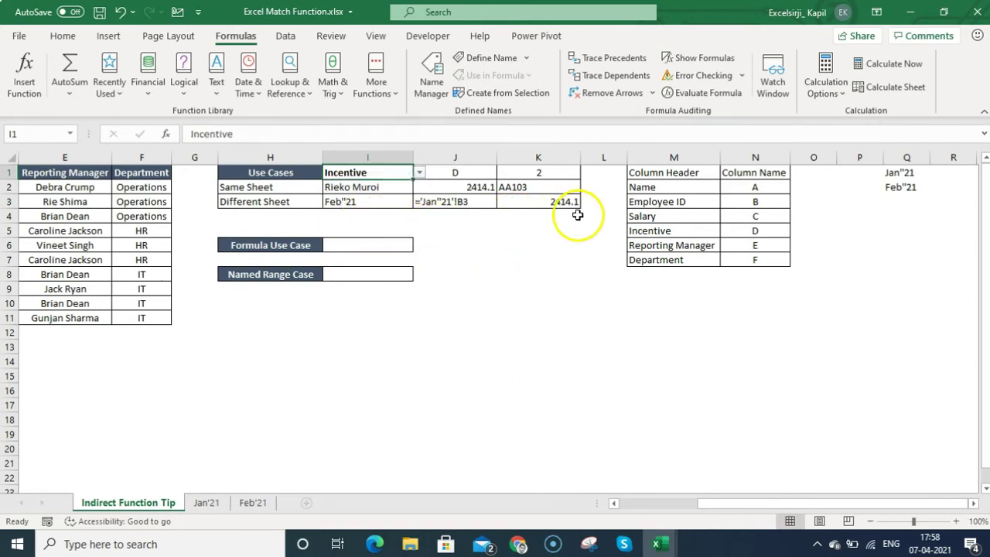
- On the Feb'21 sheet, set the first employee's incentive in D2 to 3000
left_click(253, 502)
left_click(213, 216)
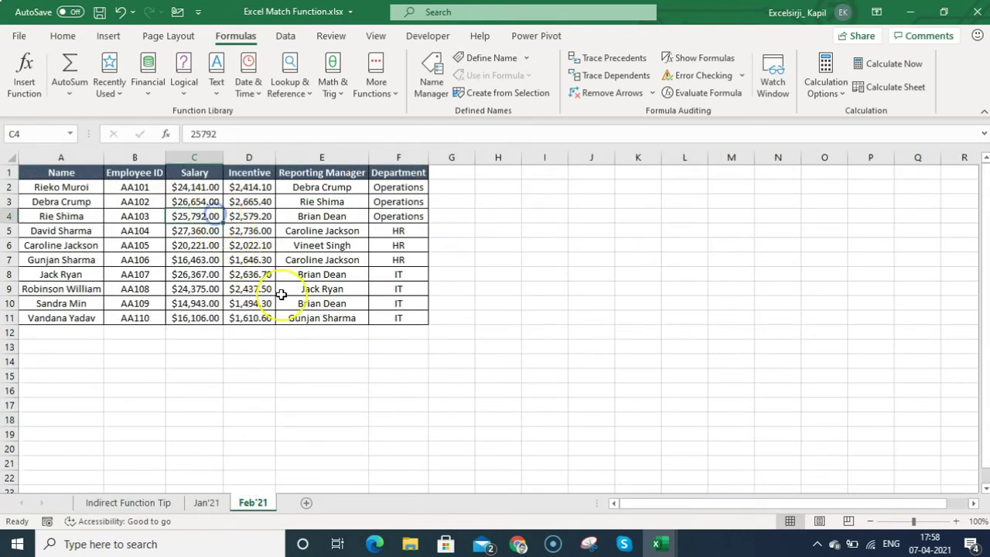
key("Up")
key("Up")
key("Right")
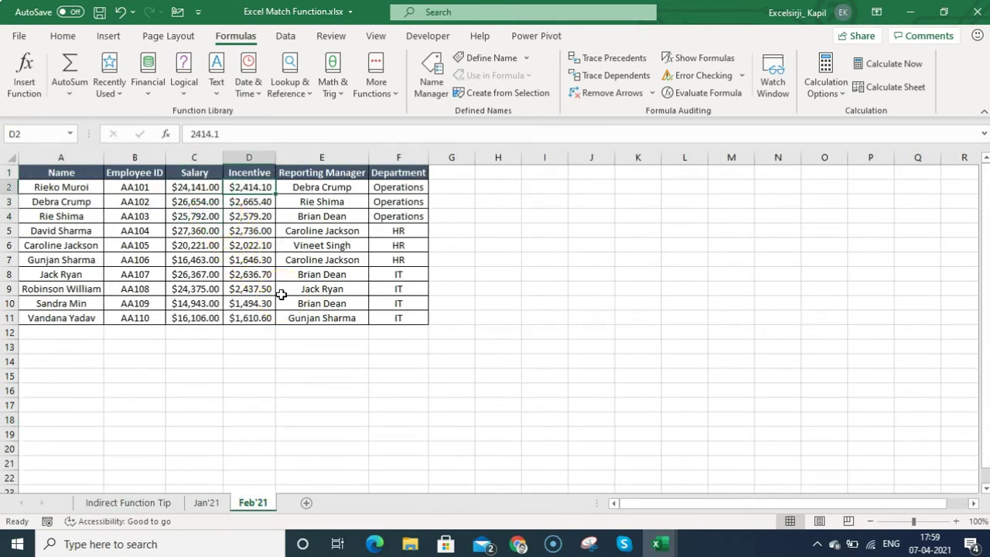
type("3000")
key("Return")
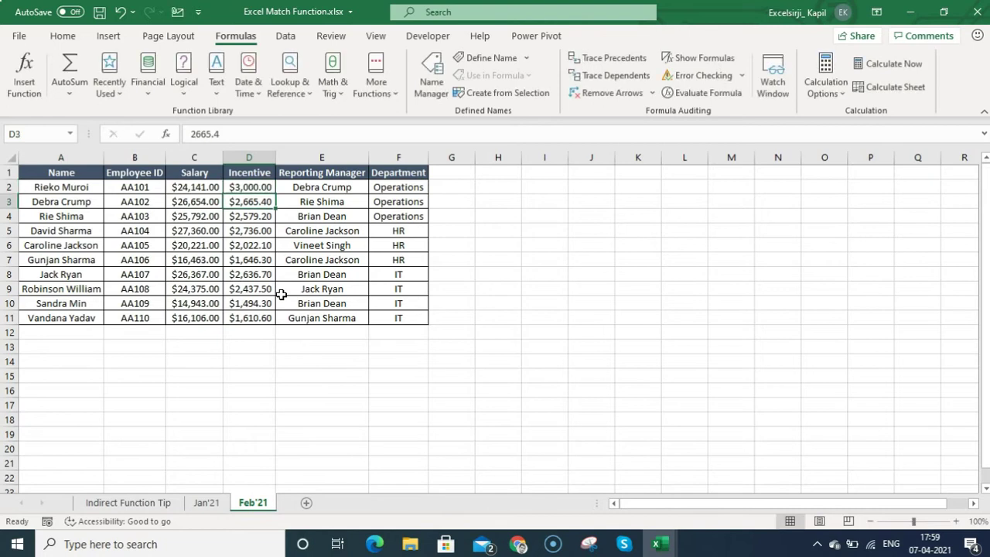
- Return to the Indirect Function Tip sheet and format K3 as Accounting in dollars
left_click(155, 503)
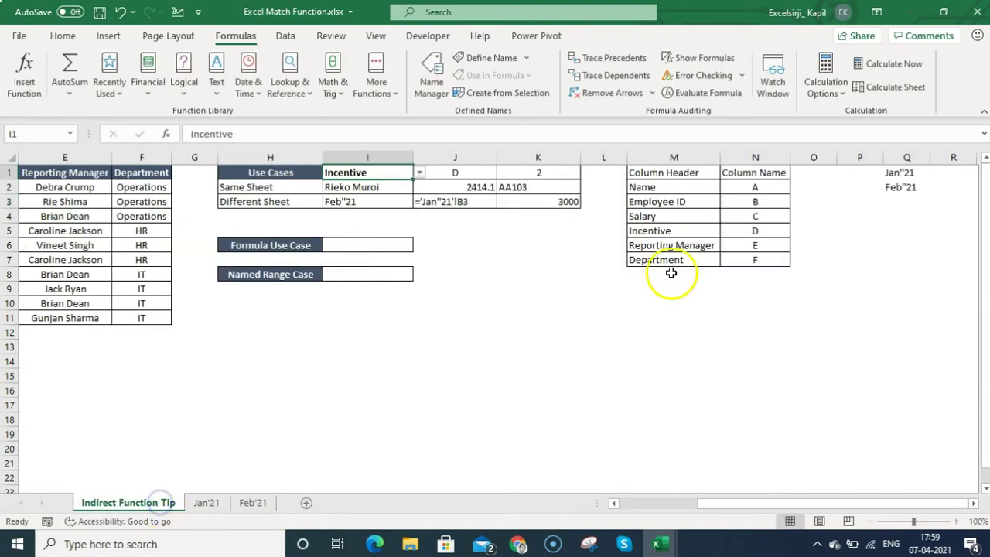
left_click(565, 201)
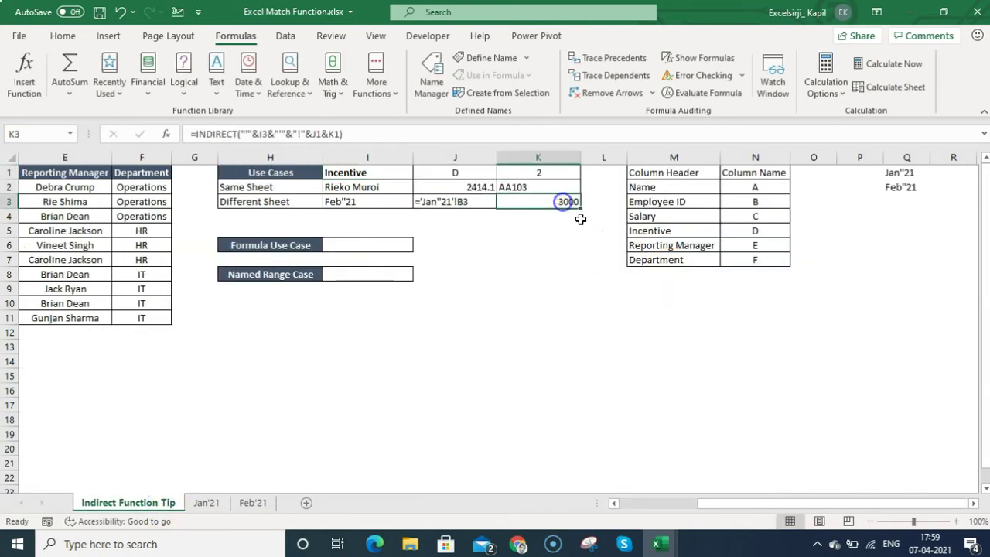
left_click(62, 36)
left_click(468, 86)
left_click(508, 168)
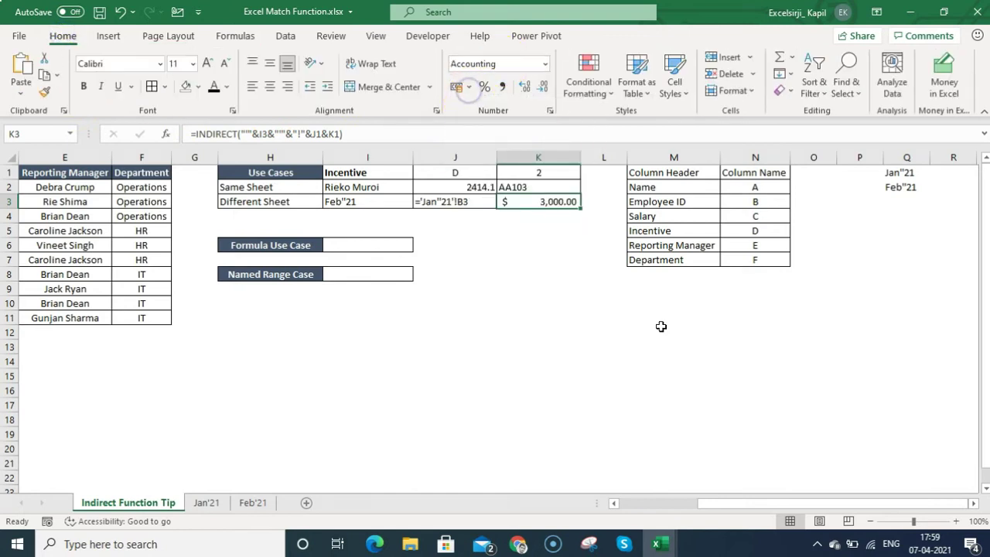
- Choose Jan"21 as the sheet name in I3 and Salary as the column header in I1
key("Left")
key("Left")
key("alt+Down")
key("Up")
key("Return")
key("Up")
key("Up")
key("alt+Down")
key("Up")
key("Return")
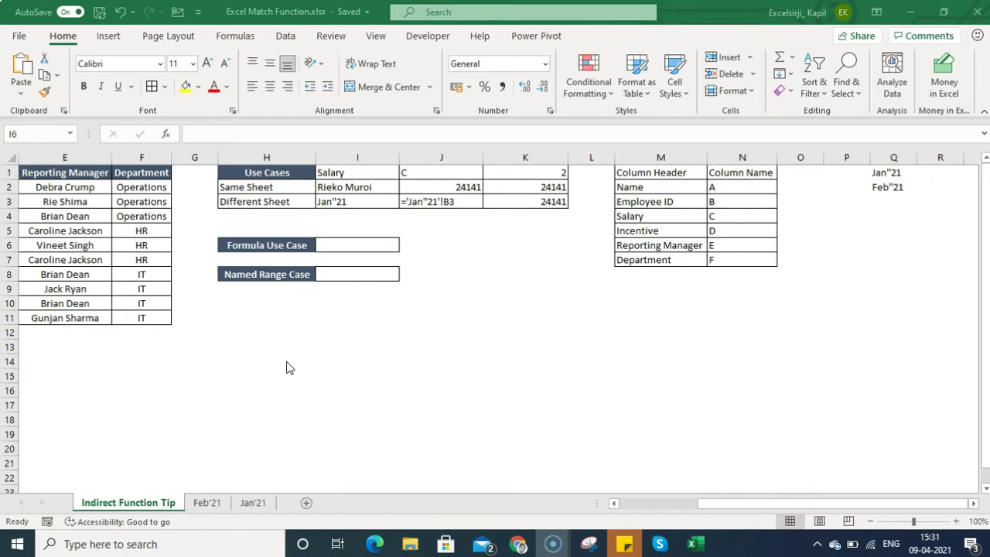
- Total the Salary column in the Formula Use Case cell I6 with =SUM($C$2:$C$11), using absolute references
left_click(370, 246)
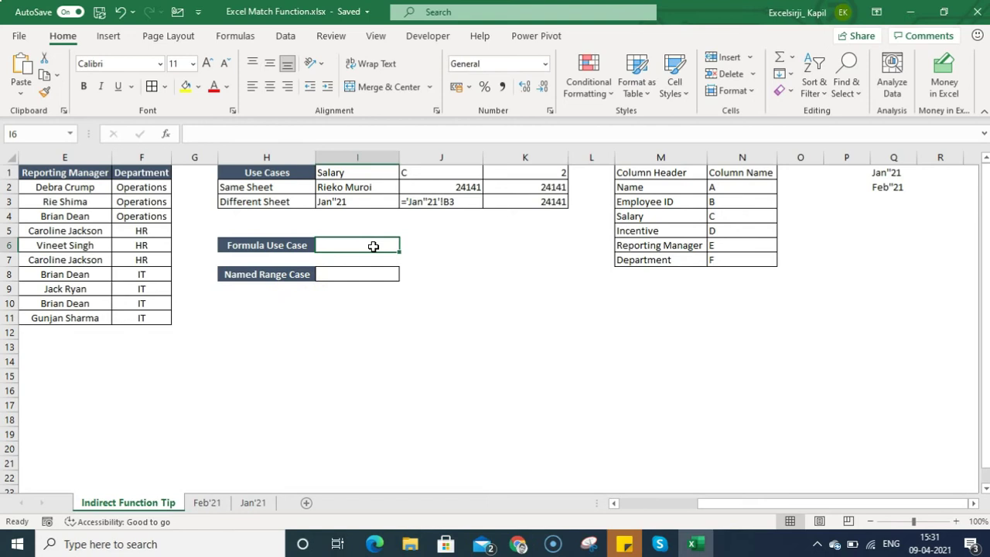
type("=sum(")
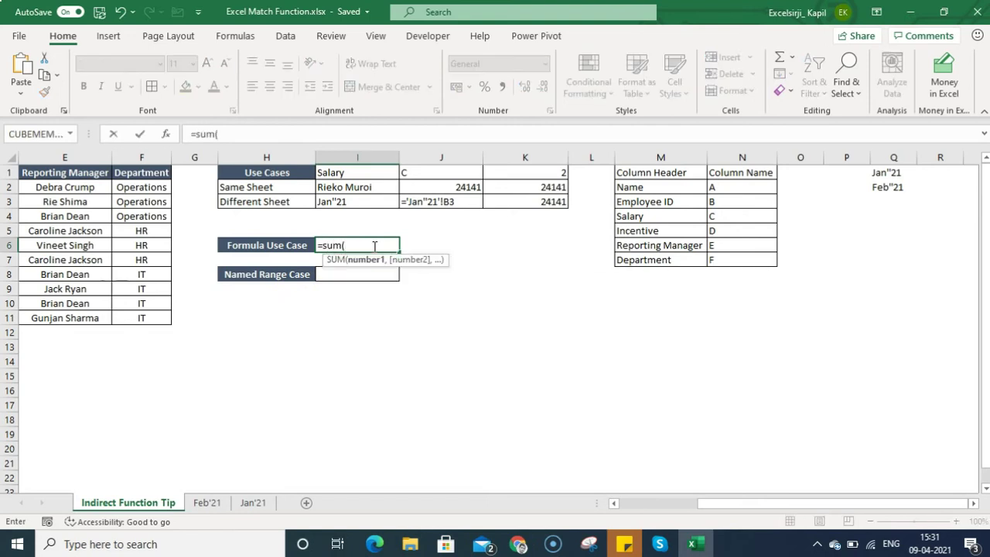
left_click(78, 190)
key("Left")
key("Left")
key("Left")
key("Left")
key("Right")
key("Right")
key("ctrl+shift+Down")
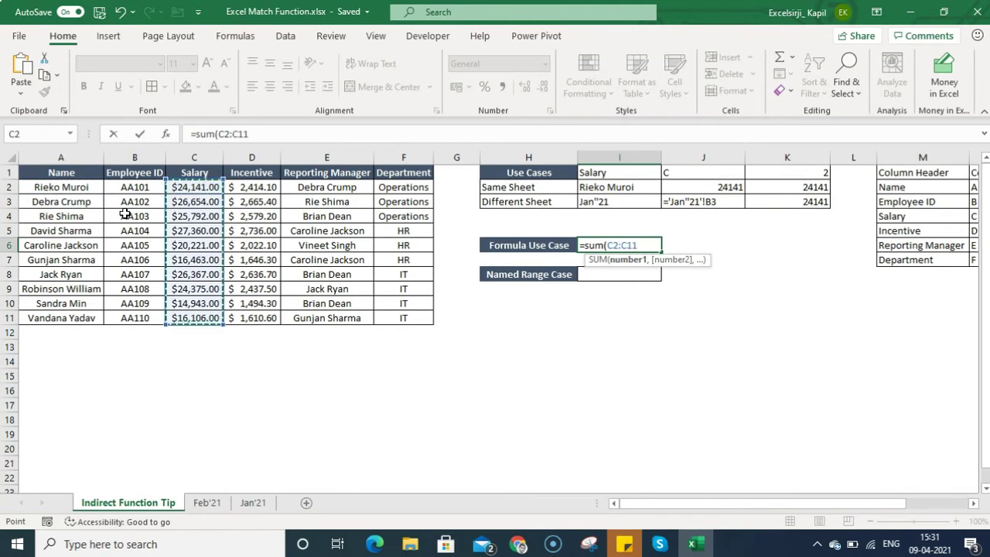
key("F4")
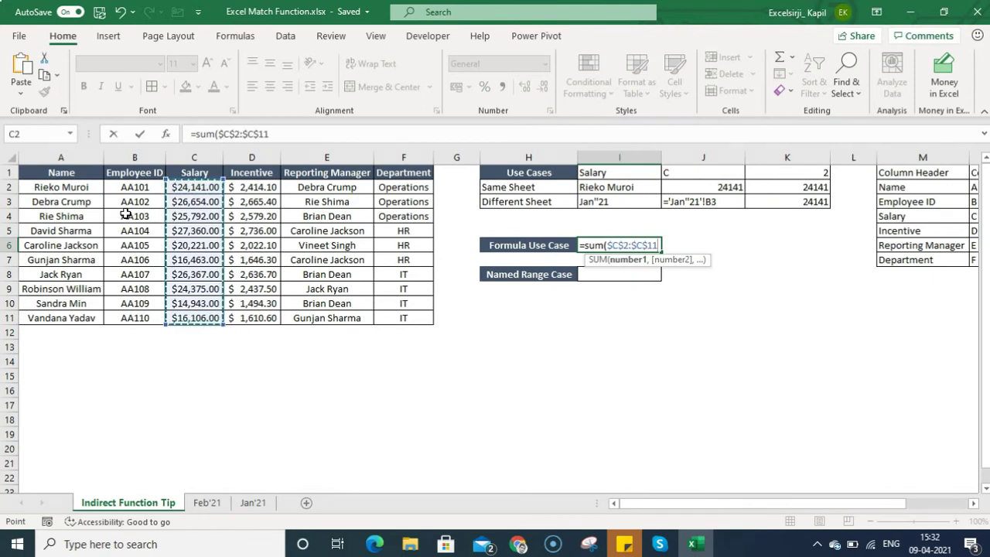
key("Return")
key("Up")
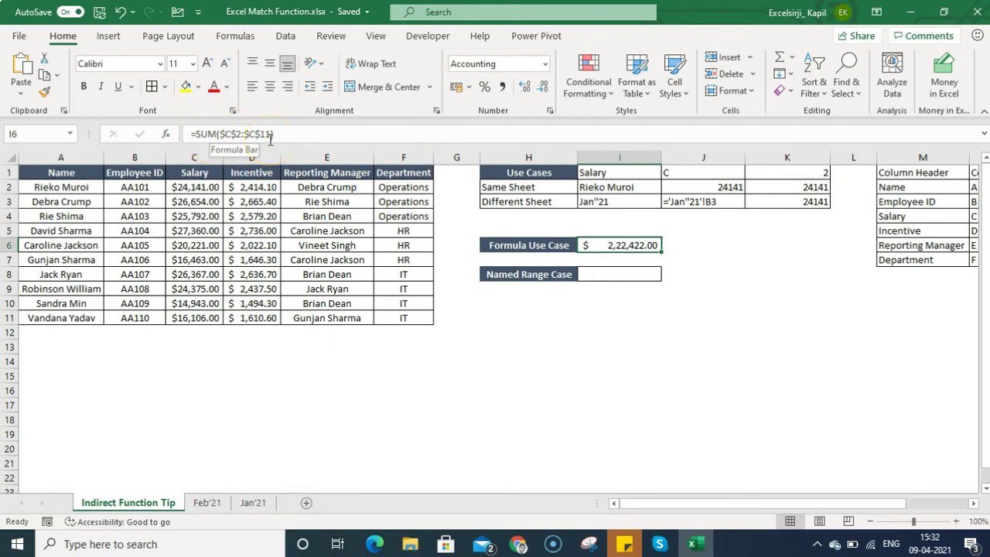
- Turn the I6 SUM formula into displayed text by prefixing it with an apostrophe
left_click(202, 137)
type("'")
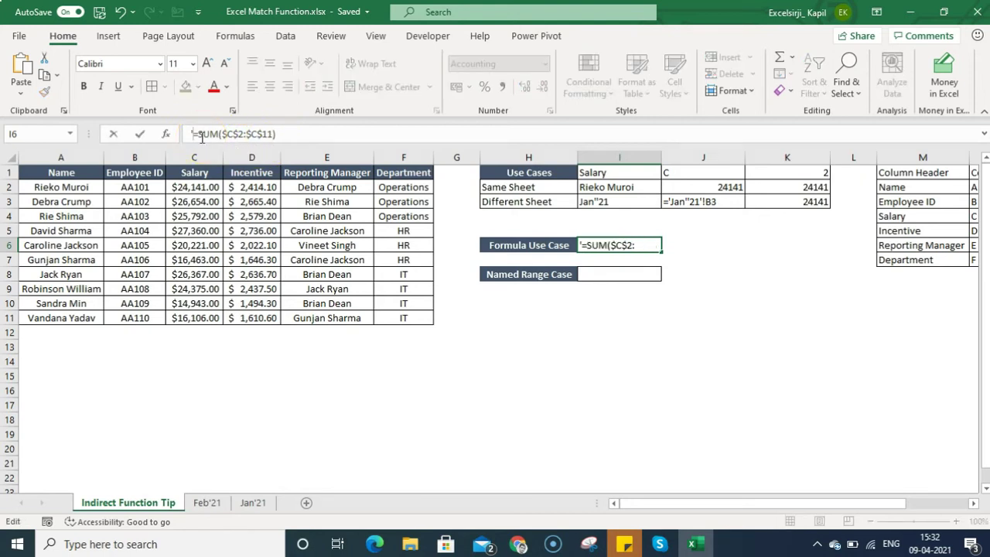
key("Return")
key("Up")
key("Right")
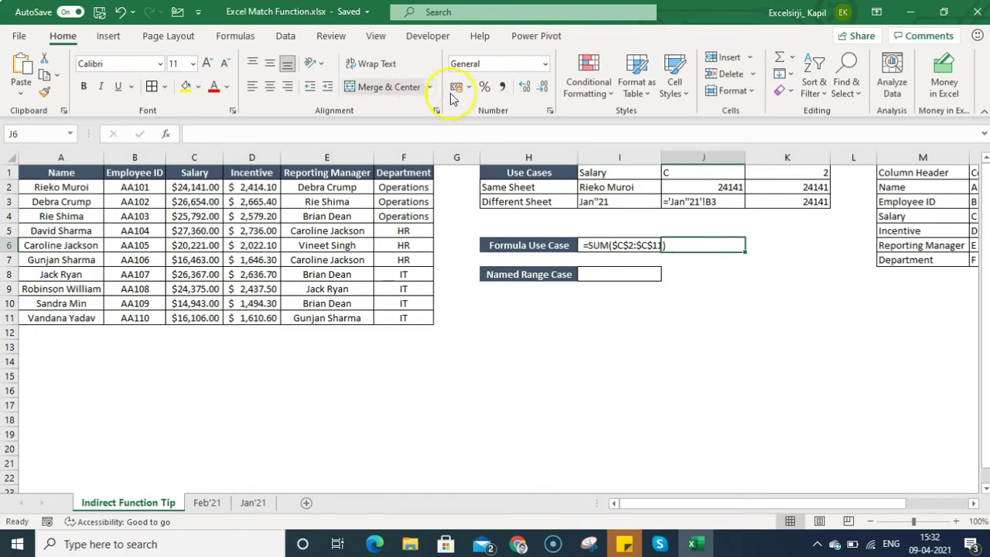
- Widen column I to fit the displayed formula text and select the adjacent cell J6
double_click(661, 157)
left_click(665, 157)
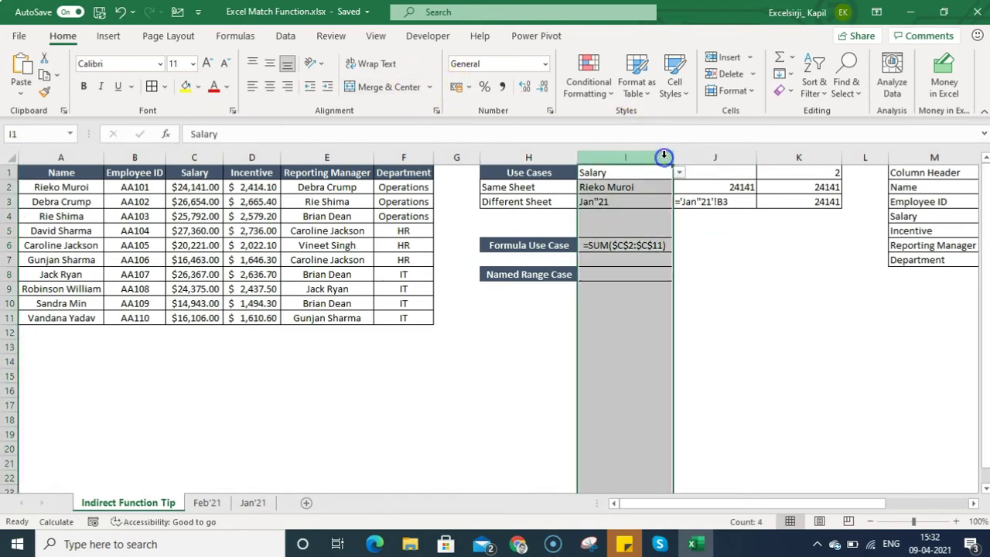
left_click(698, 240)
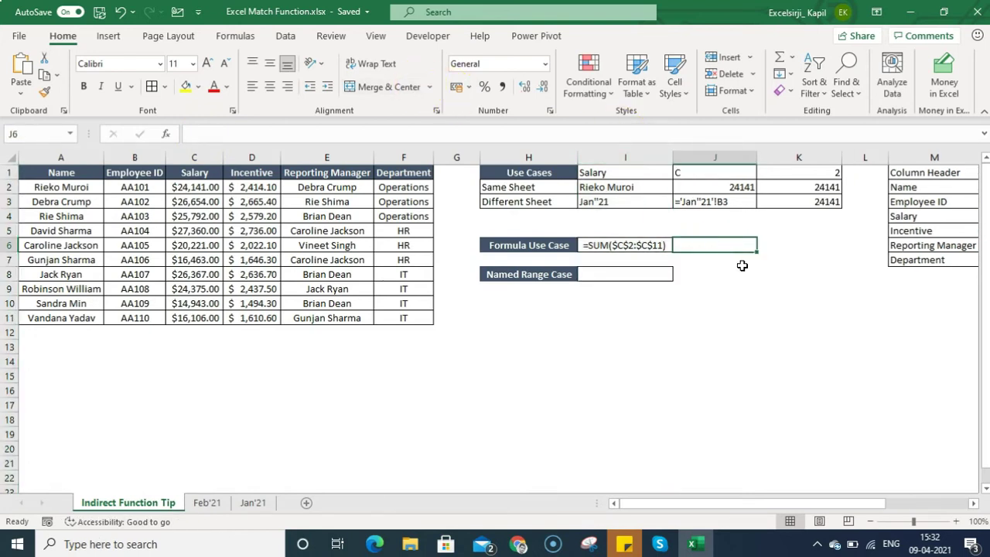
- Examine the SUM formula text in I6, its row references and the MATCH formula in K1
left_click(642, 245)
double_click(630, 245)
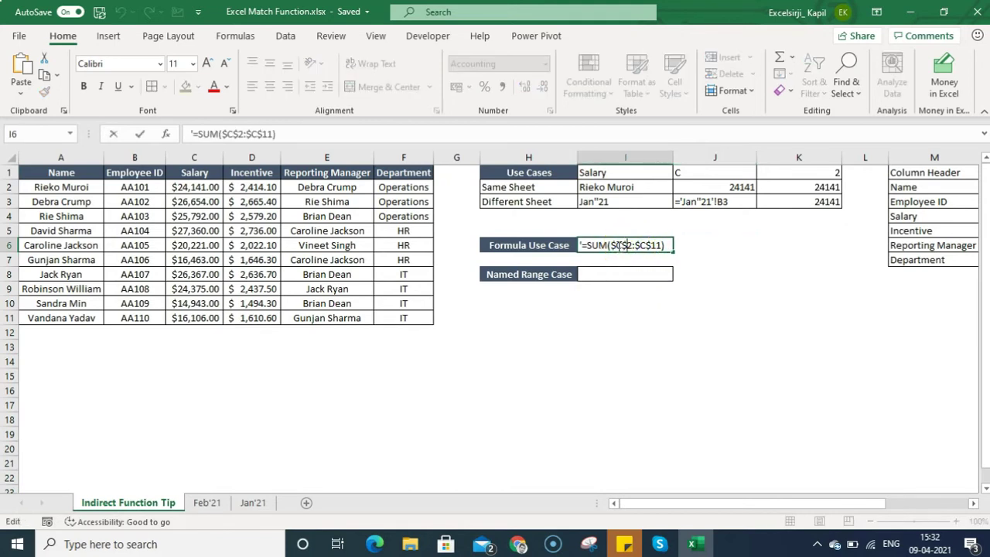
double_click(625, 245)
left_click(628, 245)
double_click(628, 245)
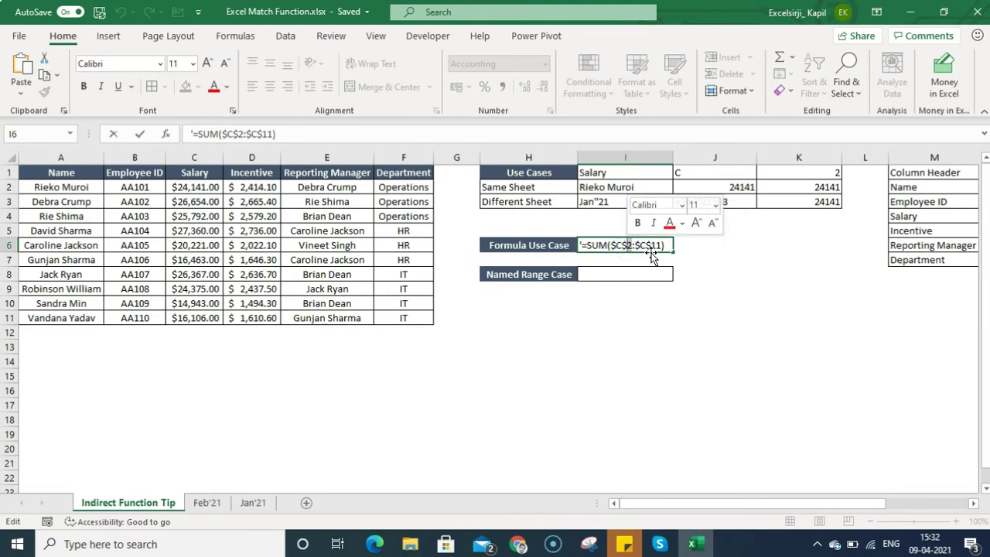
left_click(722, 248)
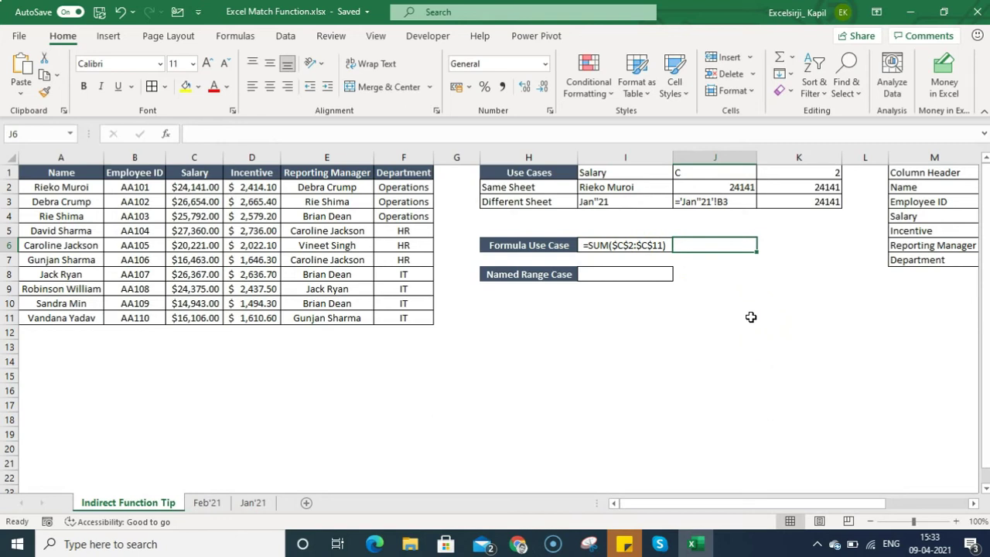
left_click(631, 245)
double_click(637, 247)
key("Escape")
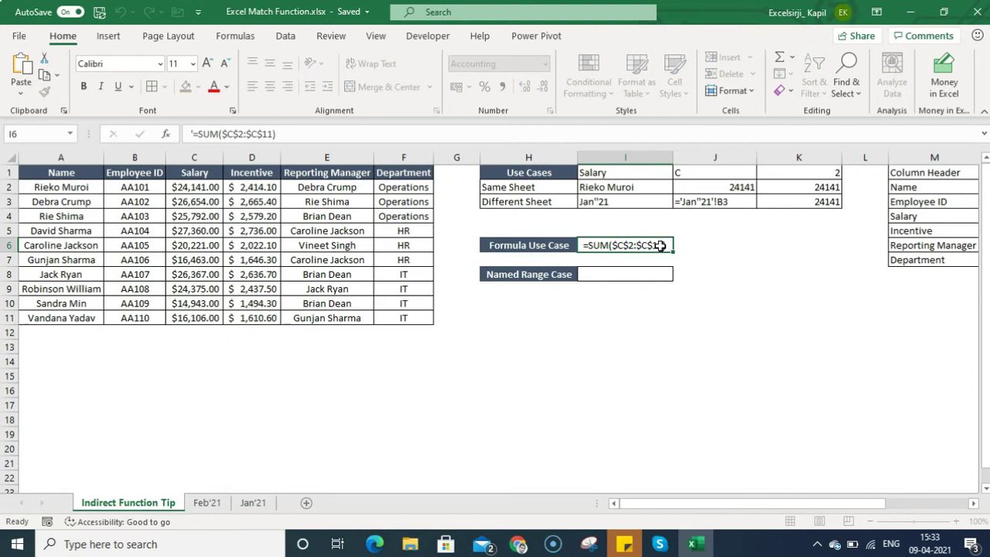
left_click(702, 240)
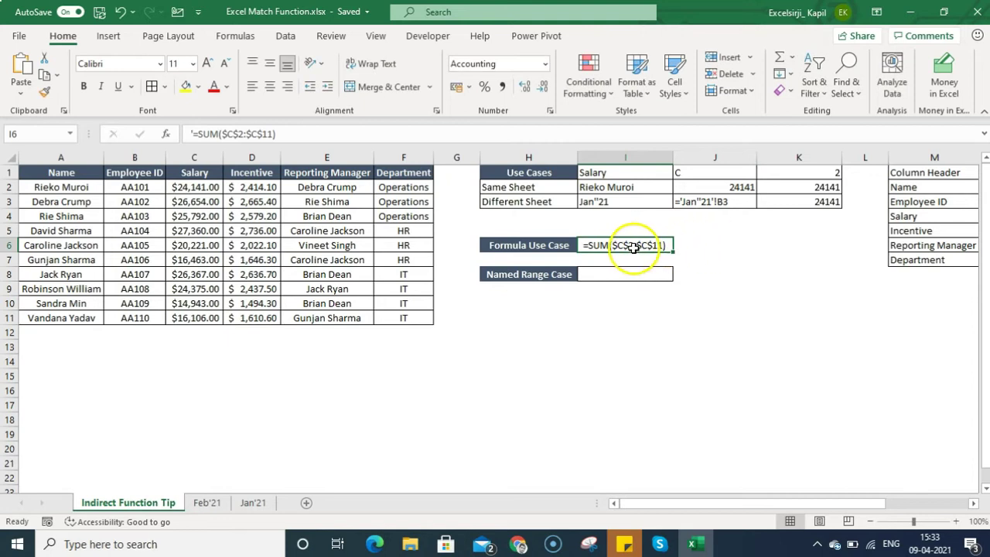
left_click(702, 247)
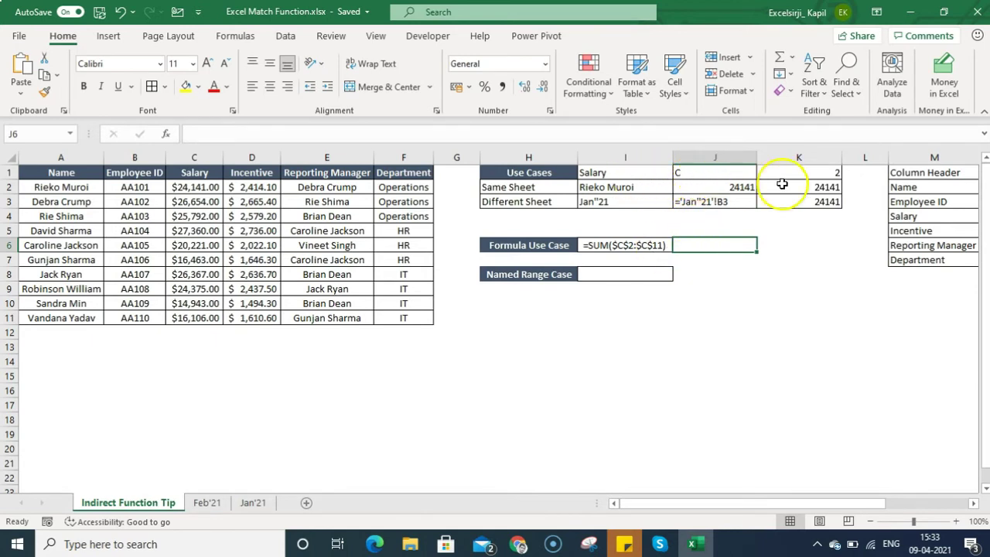
left_click(818, 175)
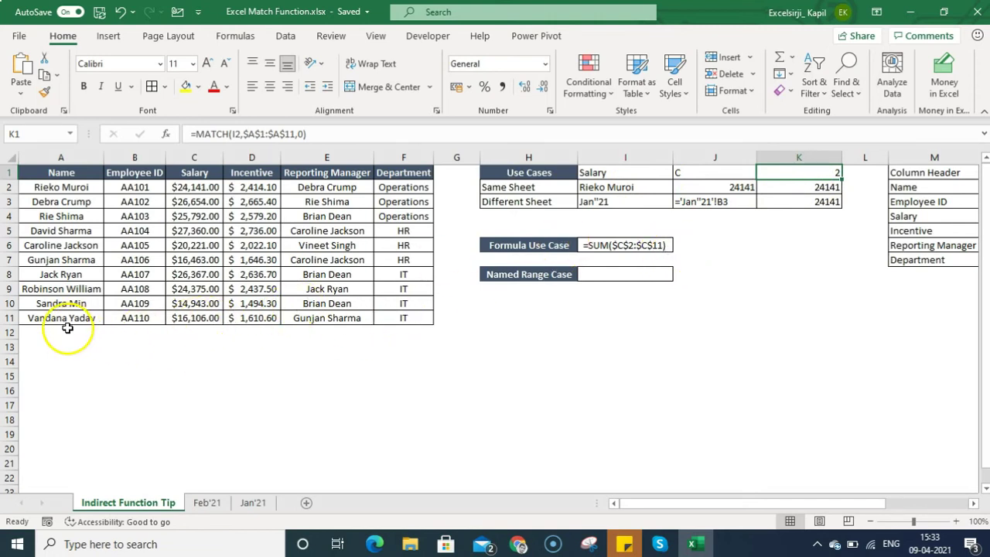
- Begin a COUNTA formula in I5, above the SUM text, counting the Name column range A1:A11
left_click(611, 228)
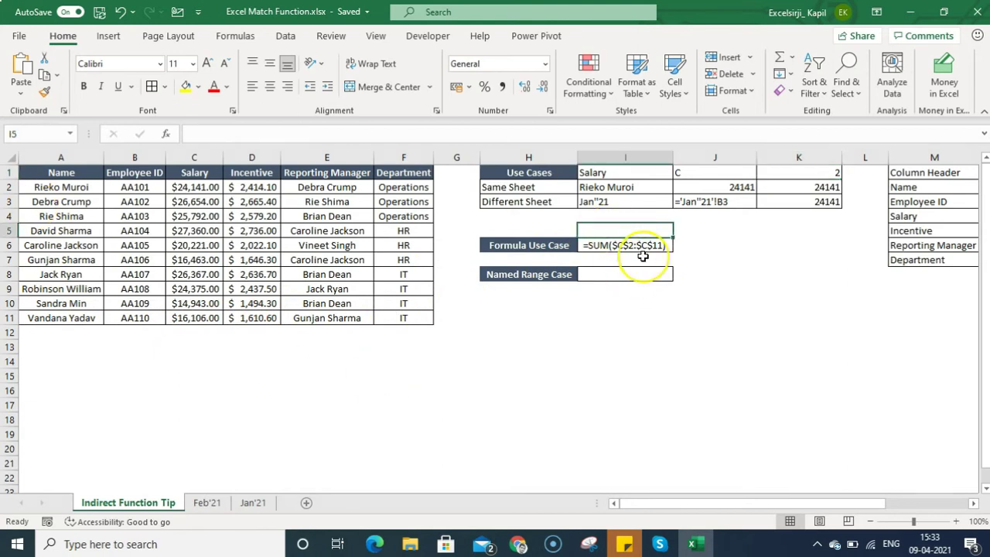
type("=counta(")
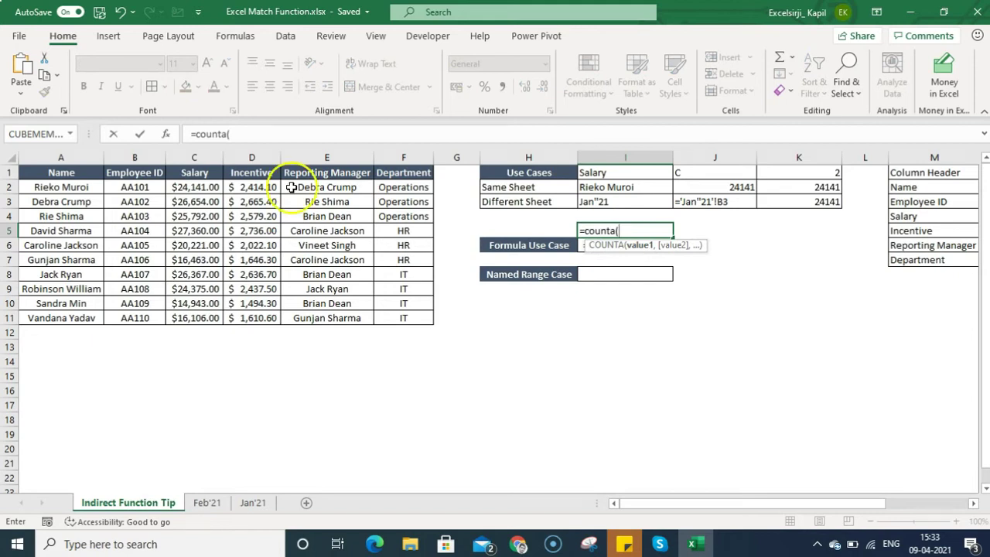
left_click_drag(68, 188, 77, 321)
left_click_drag(74, 176, 80, 323)
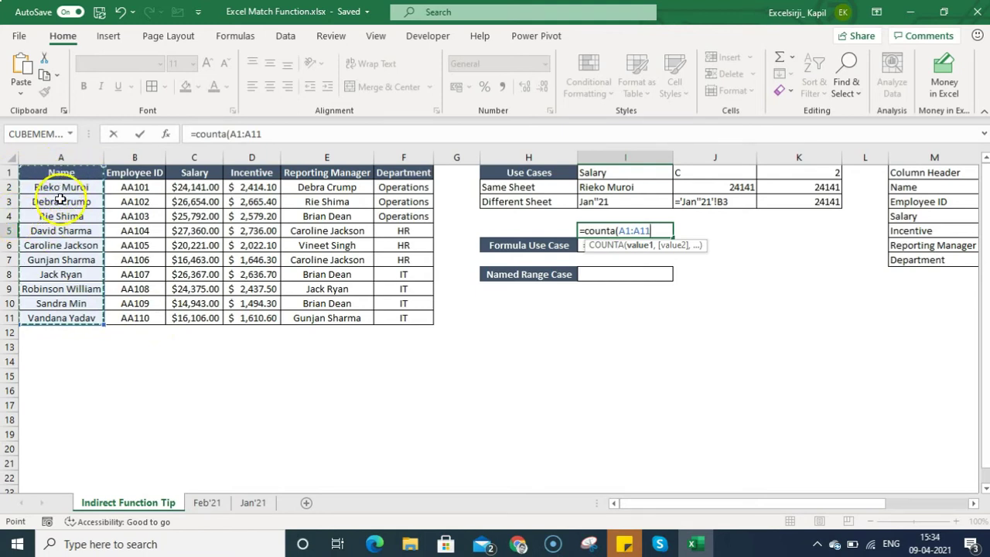
type(")")
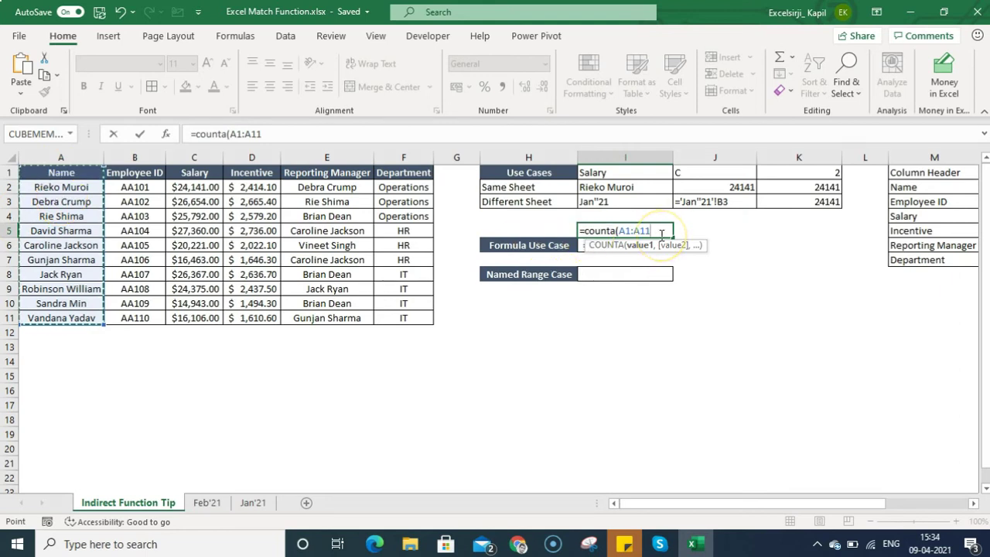
- Make both ends of the COUNTA range in I5 absolute as $A$1:$A$11
key("BackSpace")
left_click(657, 232)
left_click(634, 231)
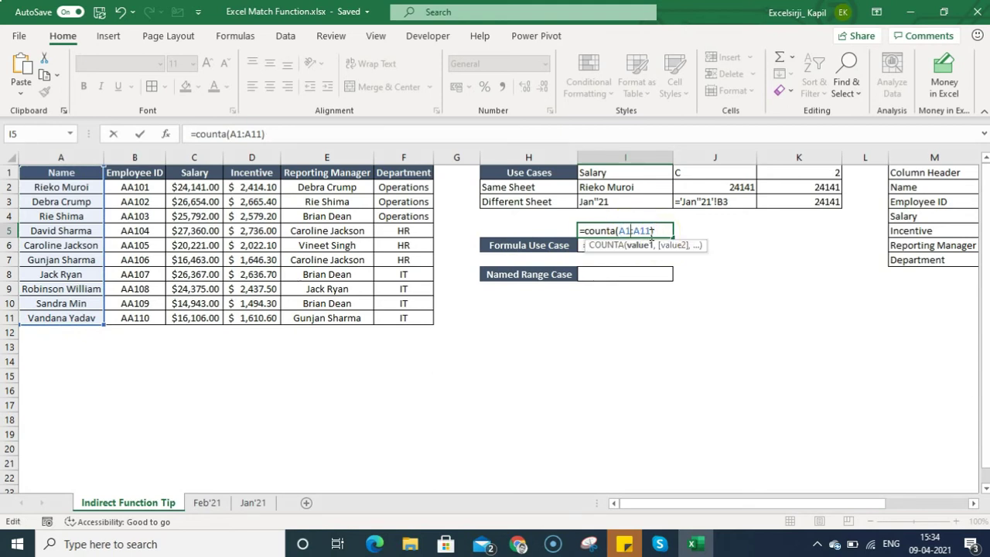
left_click(654, 232)
key("F4")
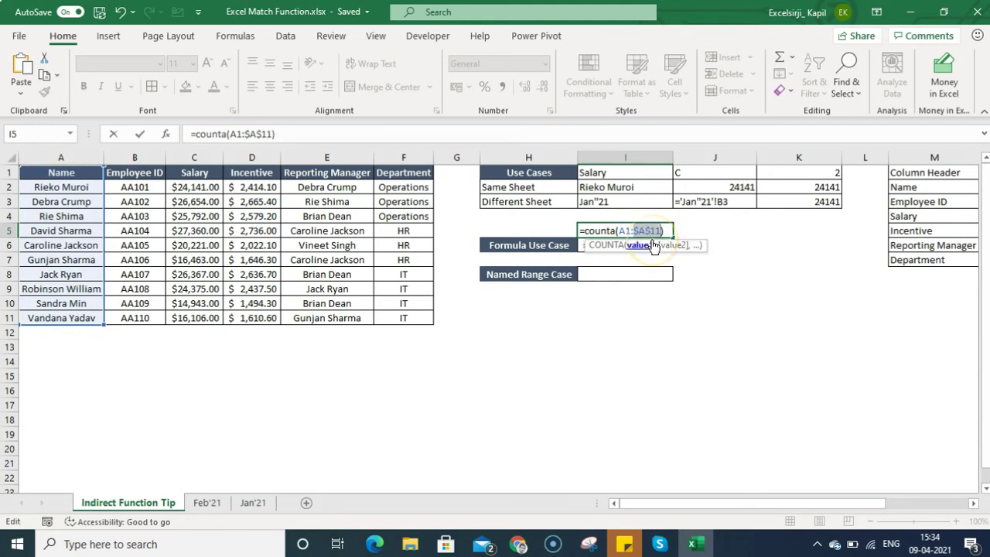
left_click(629, 231)
key("F4")
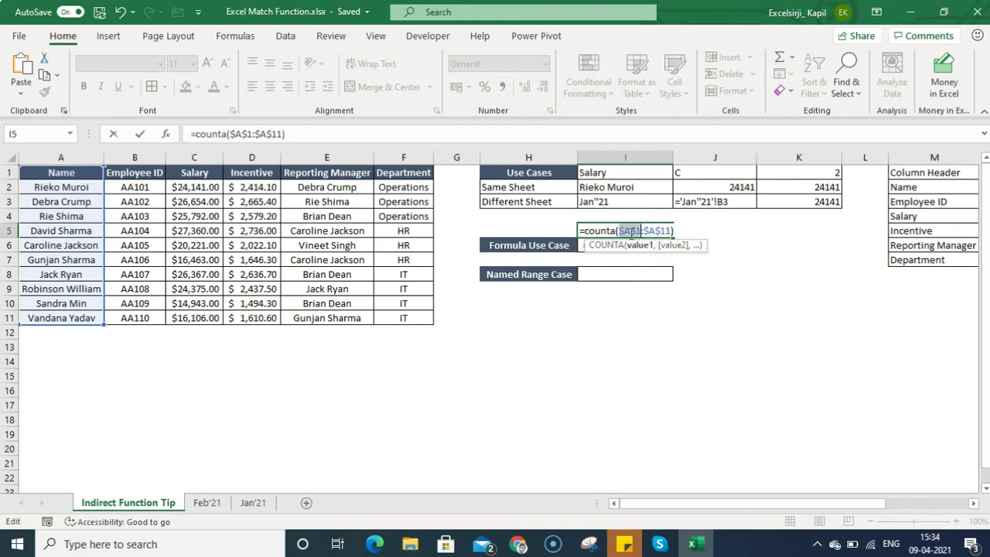
- Extend the COUNTA range in I5 to $A$1:$A$1000 and commit the formula
left_click(670, 231)
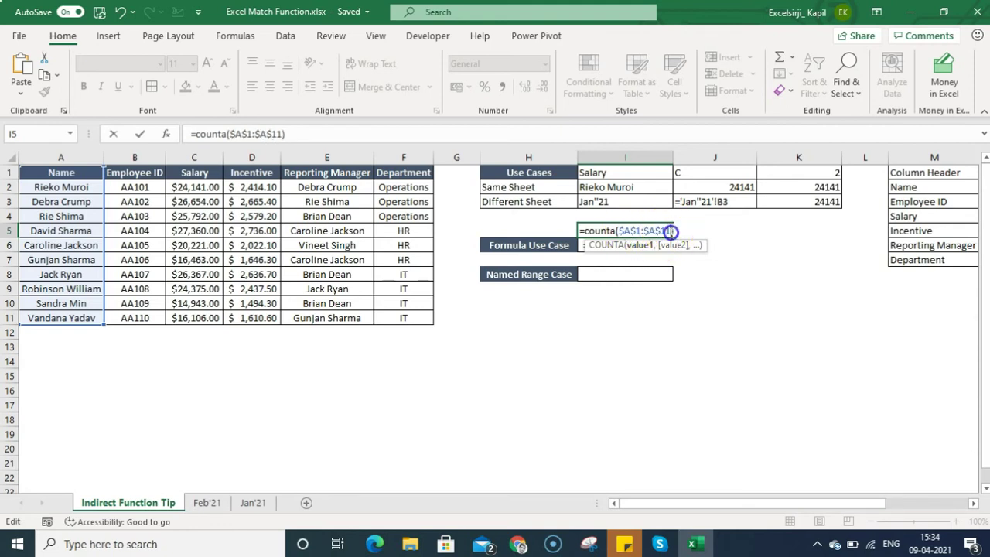
key("BackSpace")
key("BackSpace")
type("100")
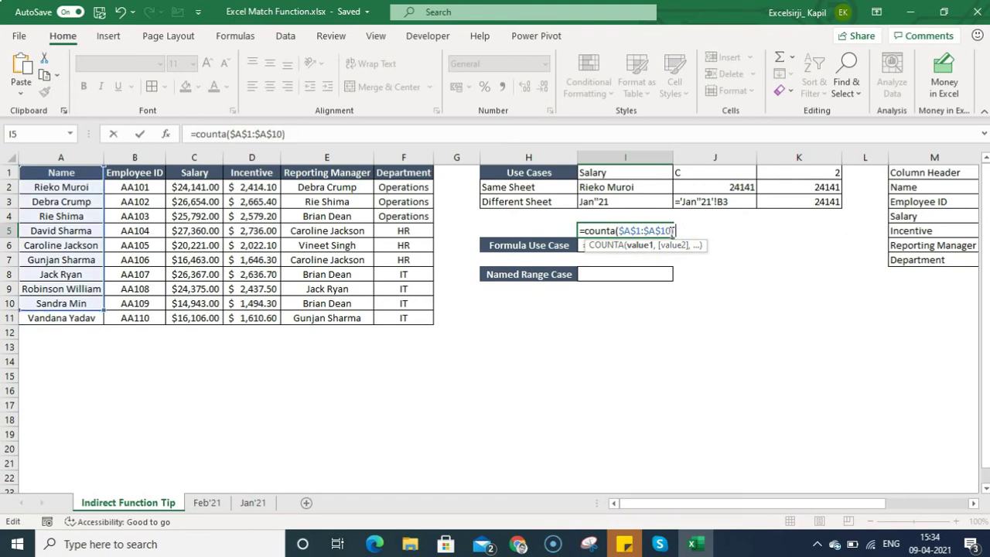
type("0")
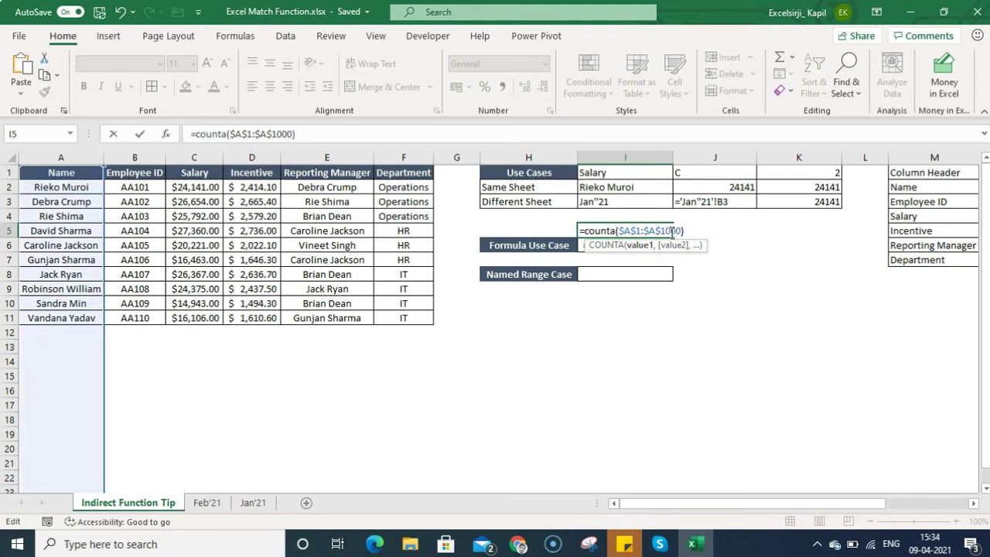
key("Return")
left_click(670, 232)
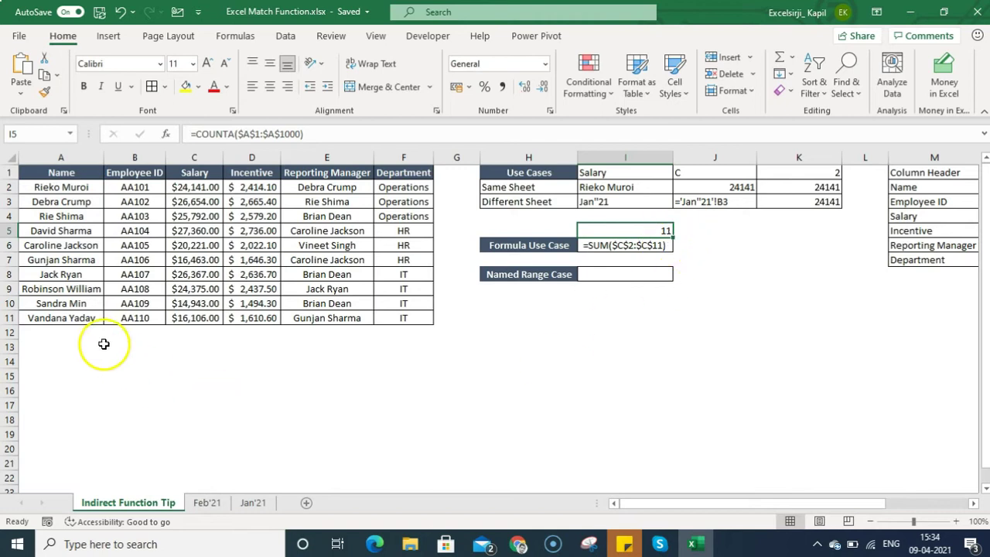
- Fill the last employee record from row 11 down into A12:F12 to test the count
left_click(82, 333)
key("shift+Right")
key("shift+Right")
key("shift+Right")
key("shift+Right")
key("shift+Right")
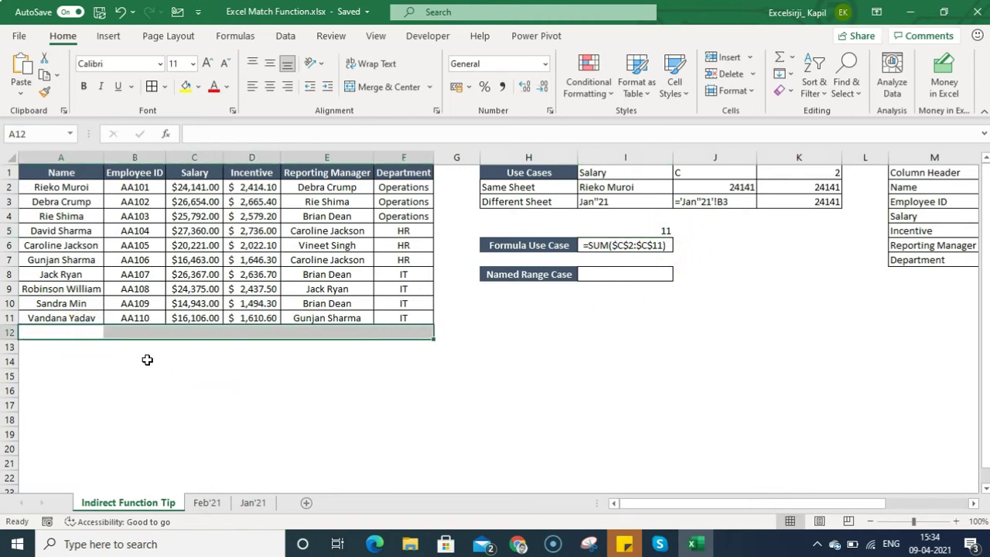
key("ctrl+d")
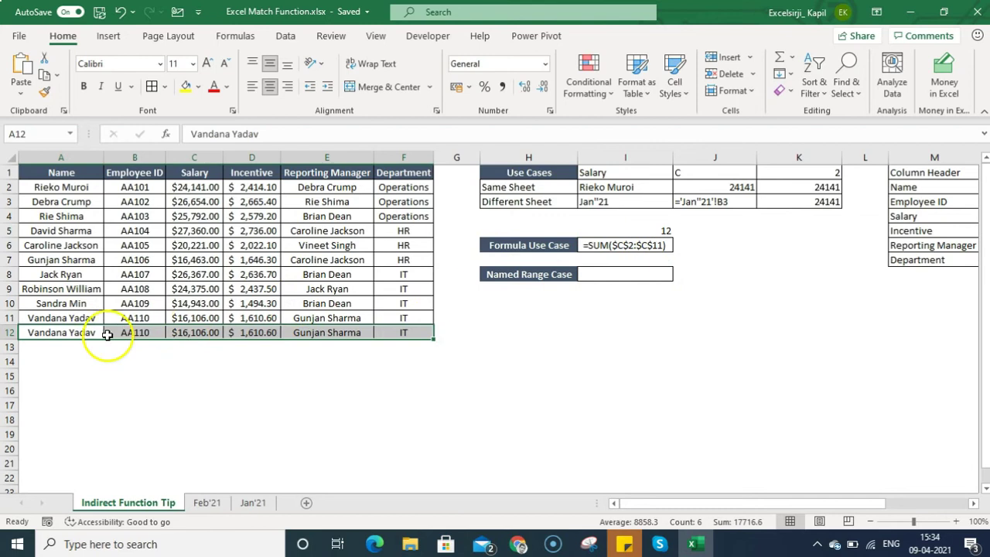
- Add 3 to the I5 row count, making the formula =COUNTA($A$1:$A$1000)+3
left_click(634, 227)
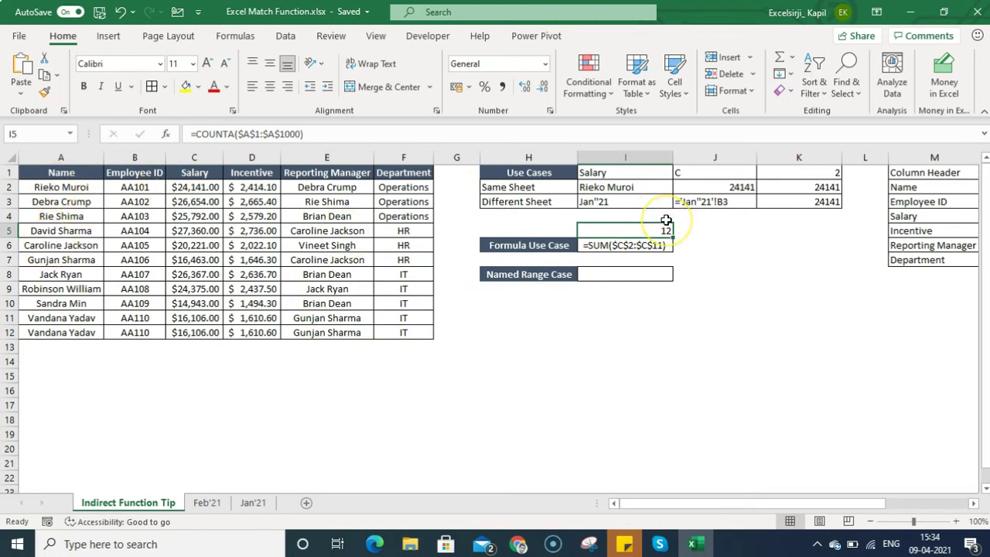
key("F2")
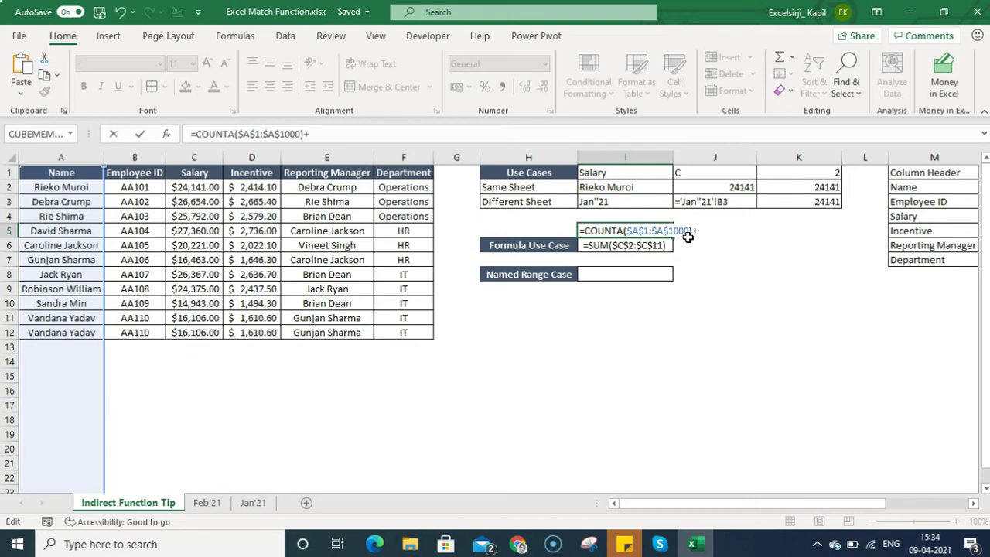
key("Return")
key("Up")
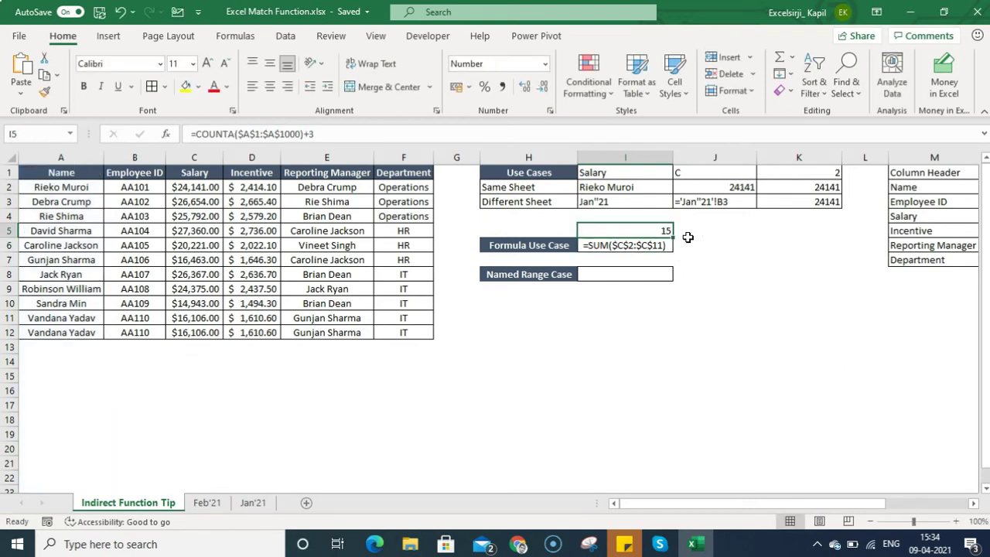
- Enter =SUM(J1&K1,J1&K1) in J6, joining the column letter and row number for both arguments
left_click(635, 252)
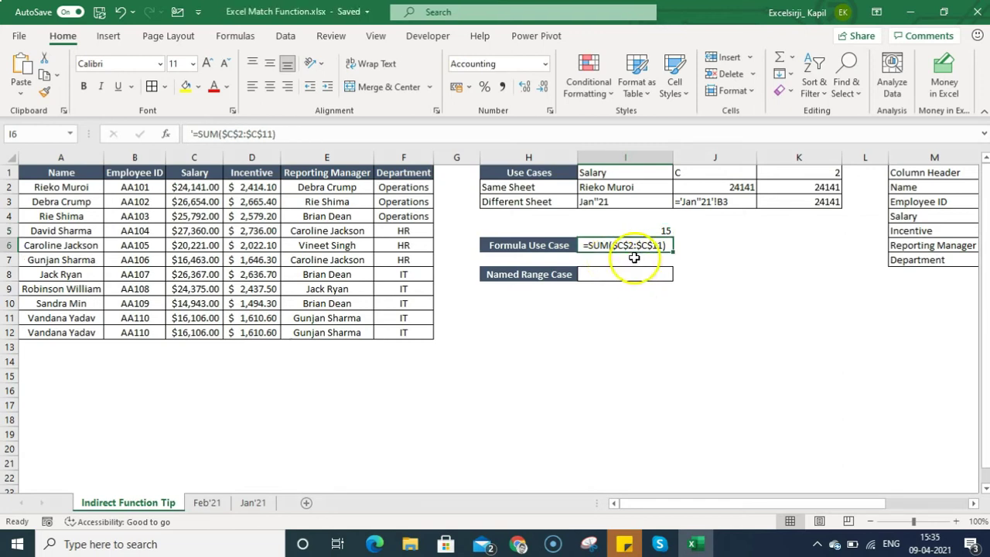
left_click(704, 249)
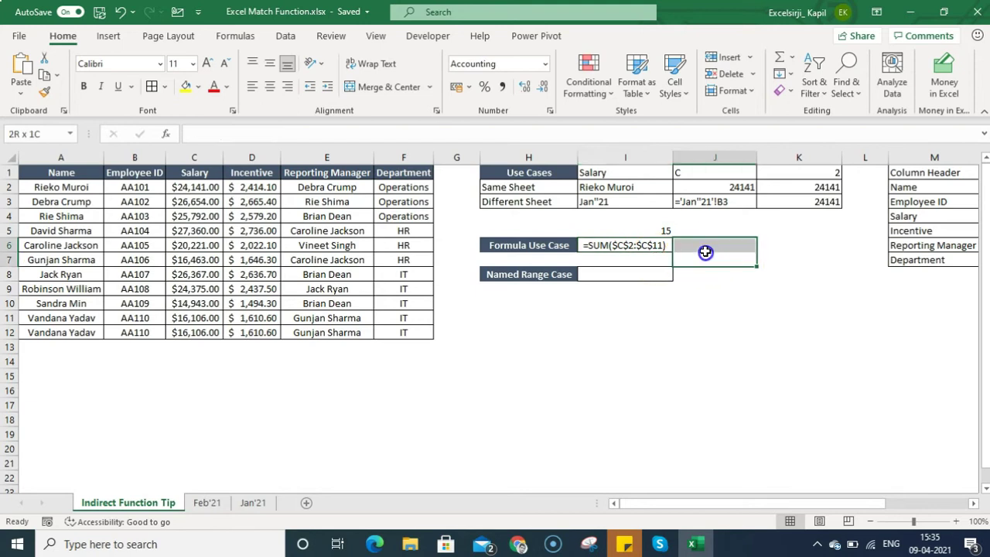
type("=sum")
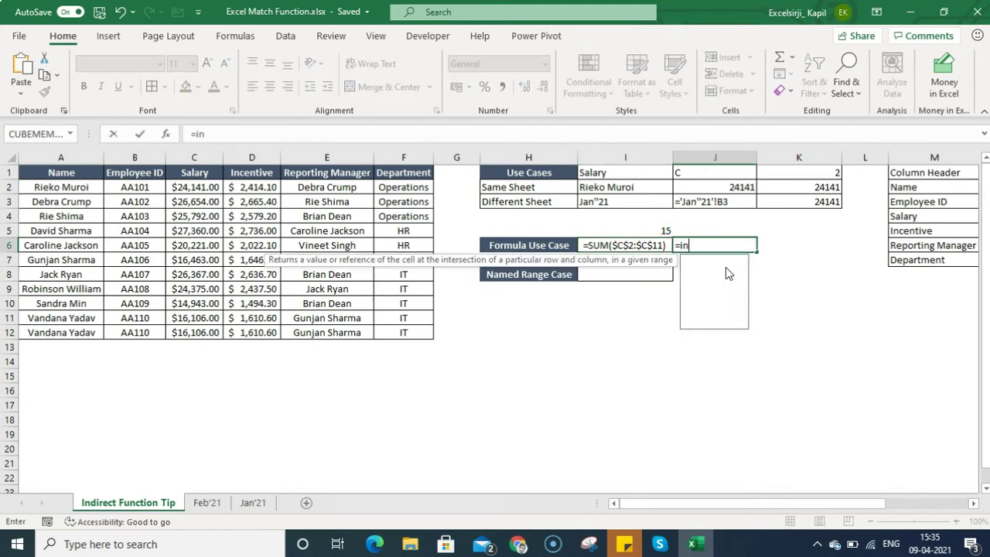
type("(")
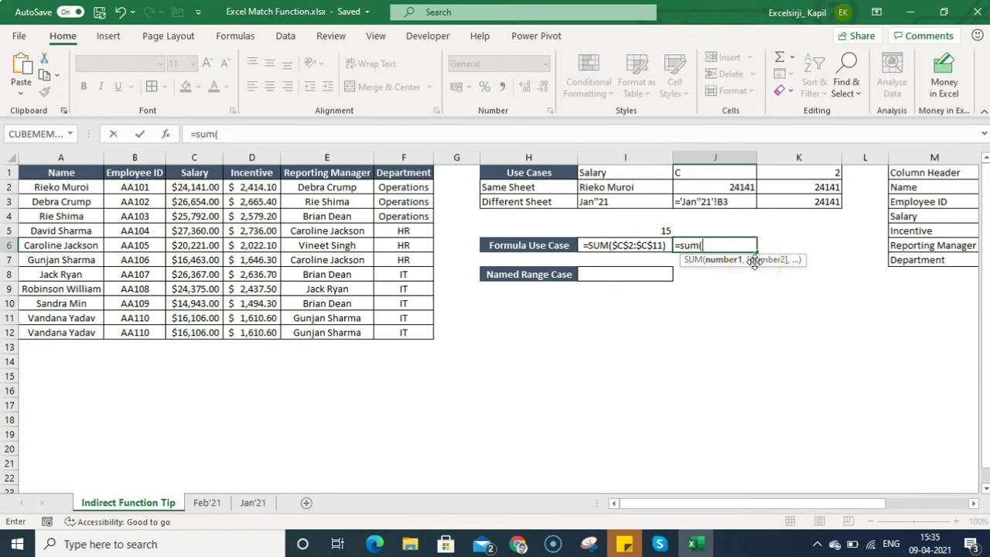
left_click(696, 171)
type("&")
left_click(789, 171)
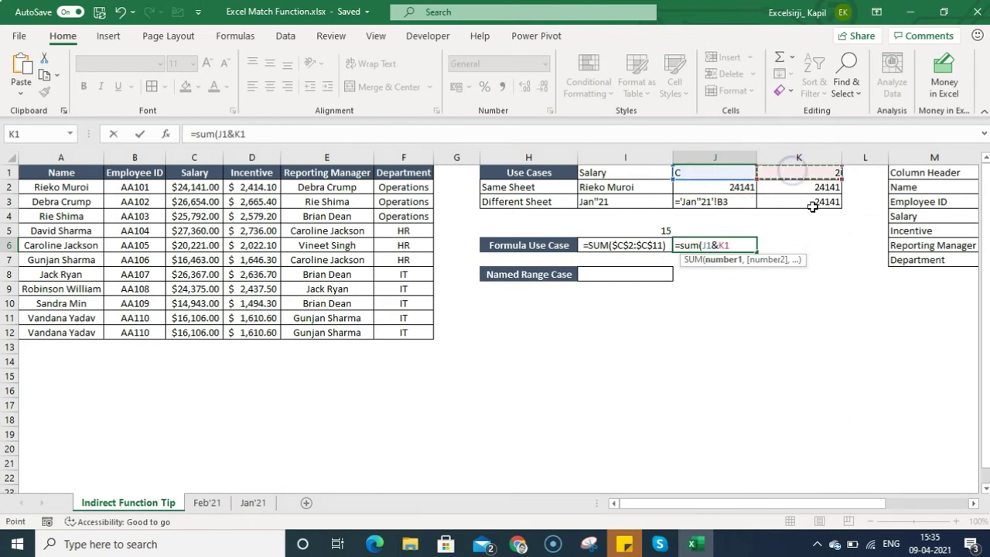
type(",")
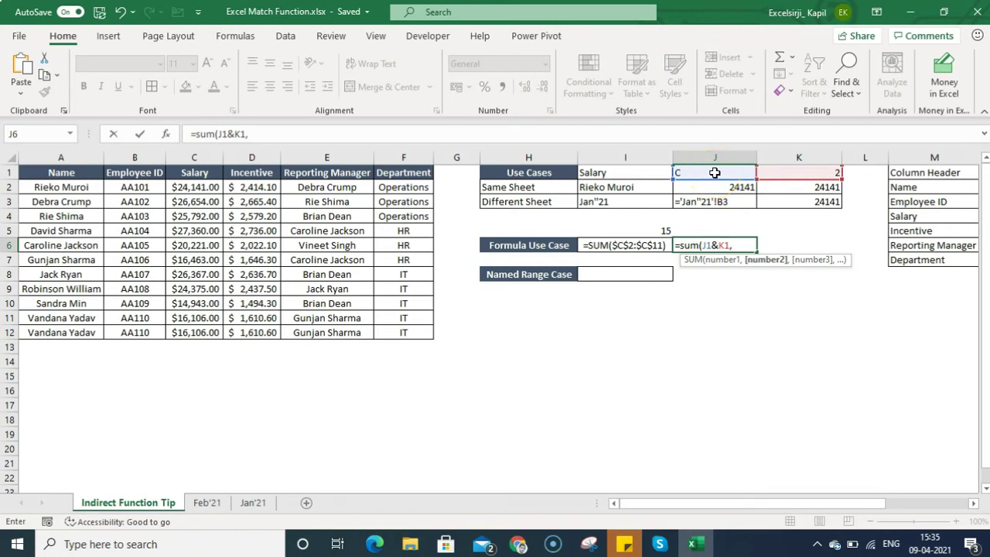
left_click(715, 172)
type("&")
left_click(793, 172)
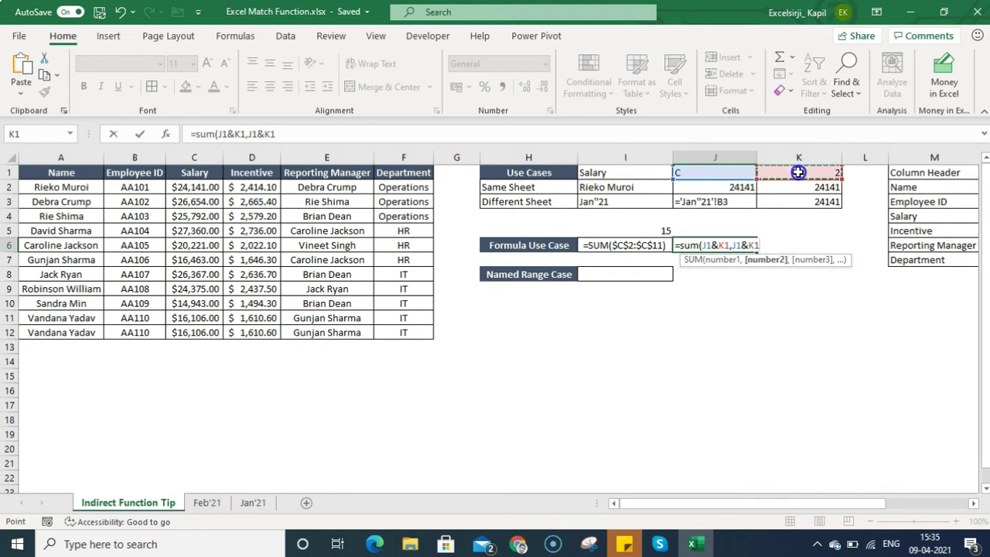
key("Return")
key("Up")
- Check the INDIRECT formula in K2 and return to the SUM formula in J6
key("F2")
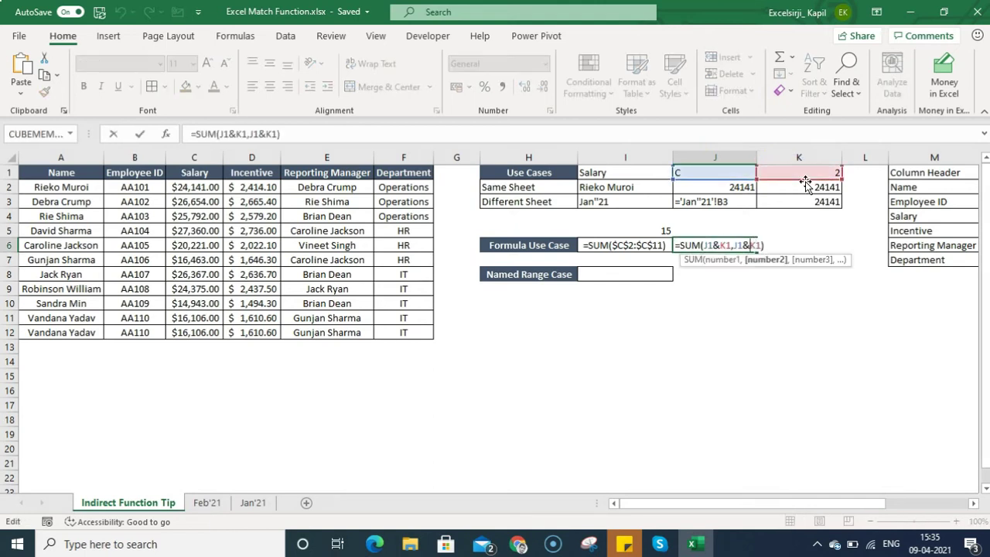
key("Escape")
key("Home")
key("Up")
key("Up")
key("Up")
key("Up")
key("Right")
key("Right")
key("Right")
key("Right")
key("Right")
key("Right")
key("Right")
key("Right")
key("Right")
key("Right")
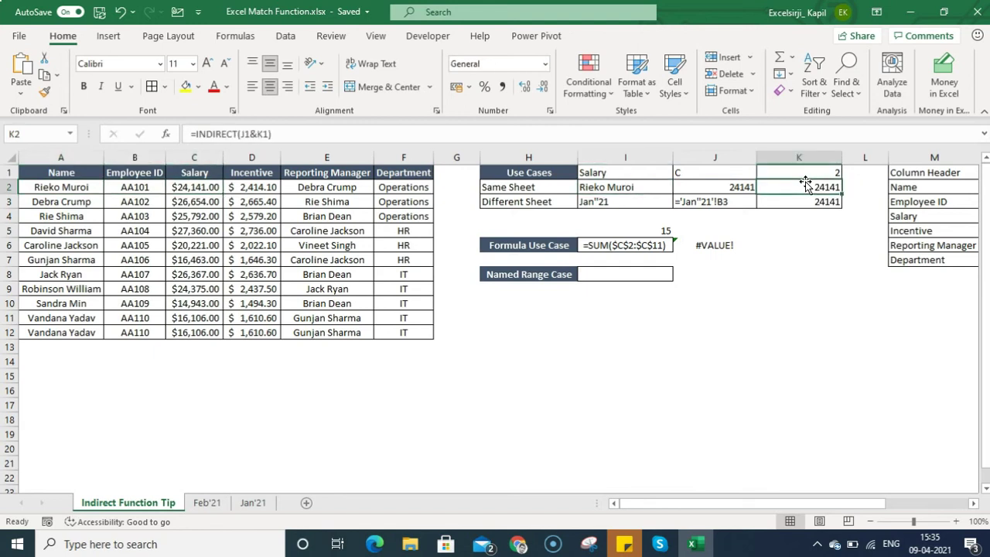
key("Down")
key("Down")
key("Down")
key("Down")
key("Down")
key("Left")
key("Up")
key("Left")
key("Right")
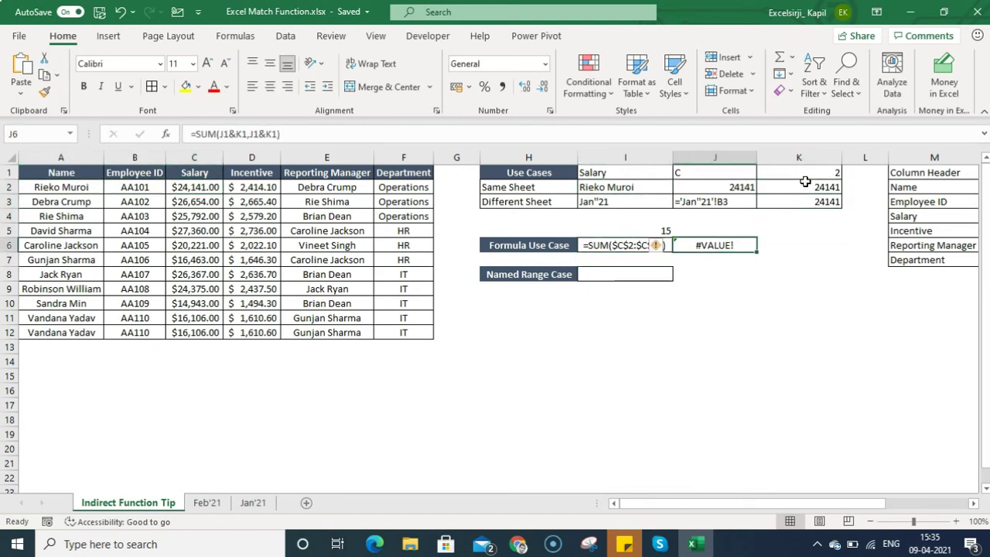
- Wrap both SUM arguments in J6 in one INDIRECT, making the formula =SUM(INDIRECT(J1&K1,J1&K1))
left_click(229, 134)
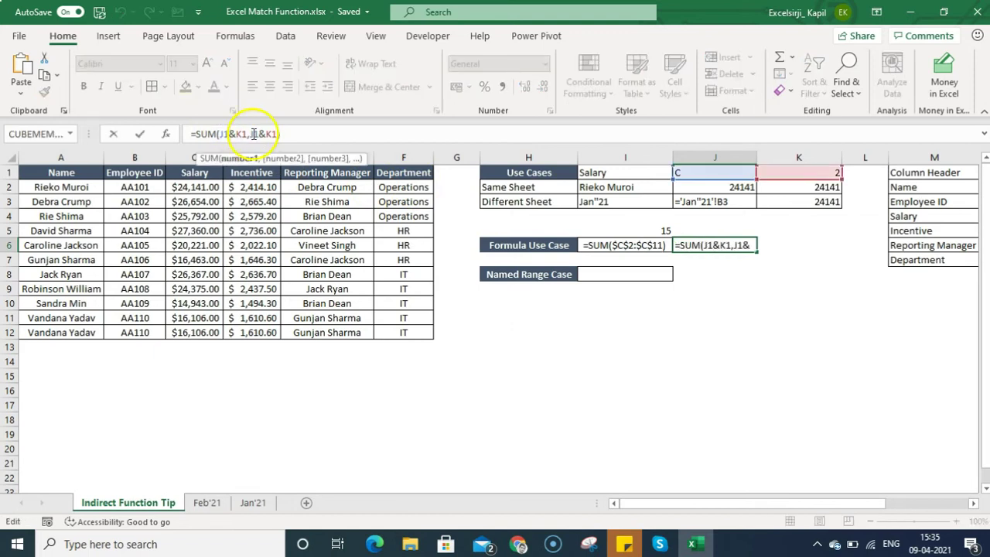
left_click(218, 134)
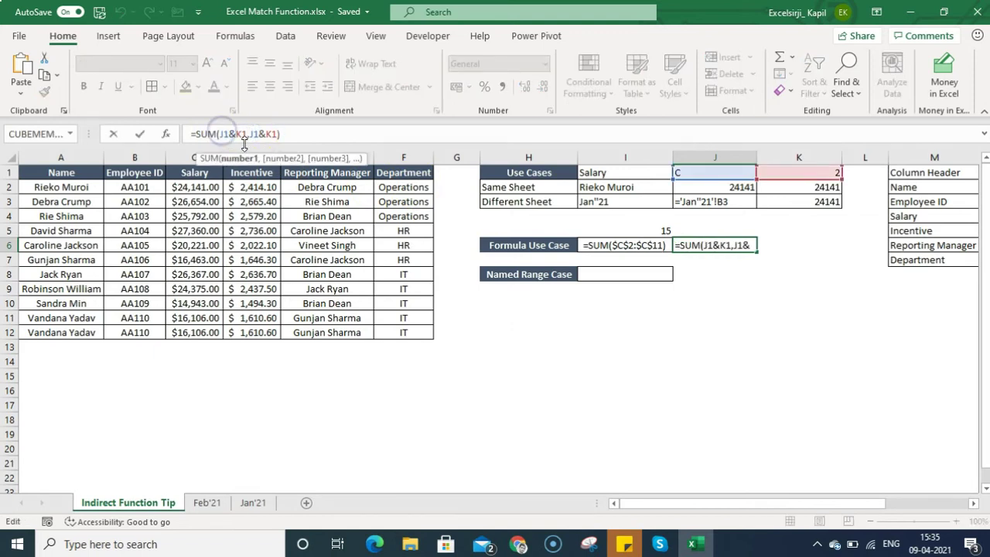
type("indirect(")
left_click(313, 137)
type(")")
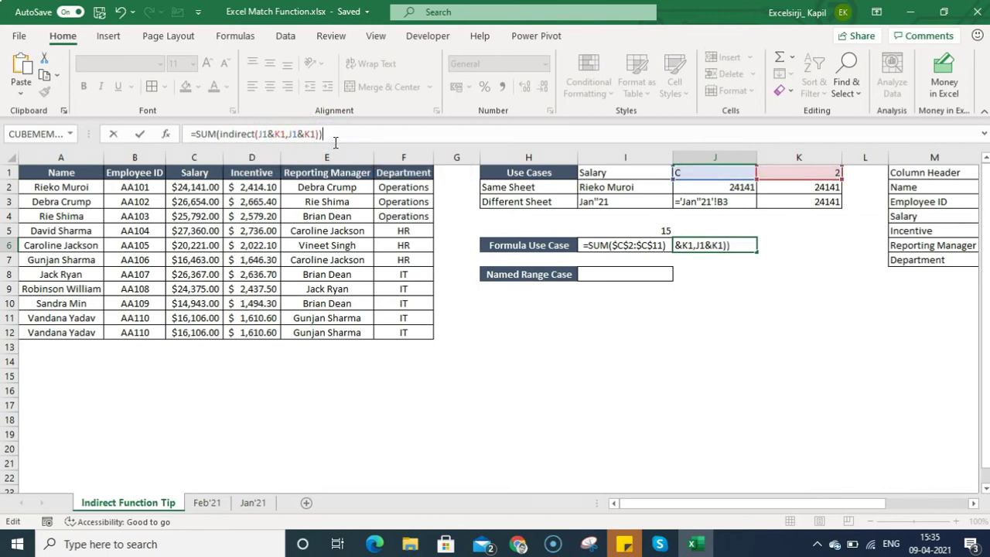
key("Return")
key("Up")
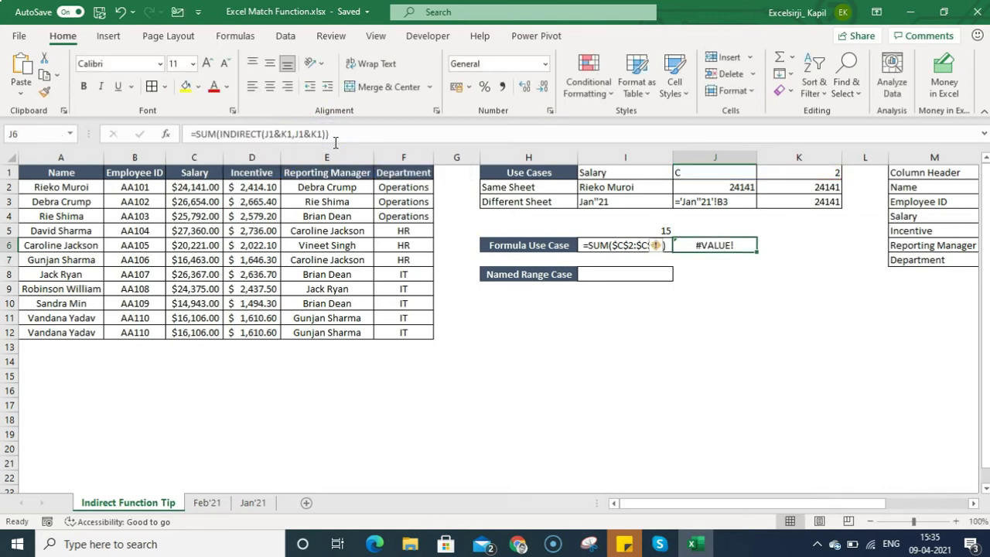
- Remove the second J1&K1 argument from J6, leaving =SUM(INDIRECT(J1&K1))
left_click(340, 156)
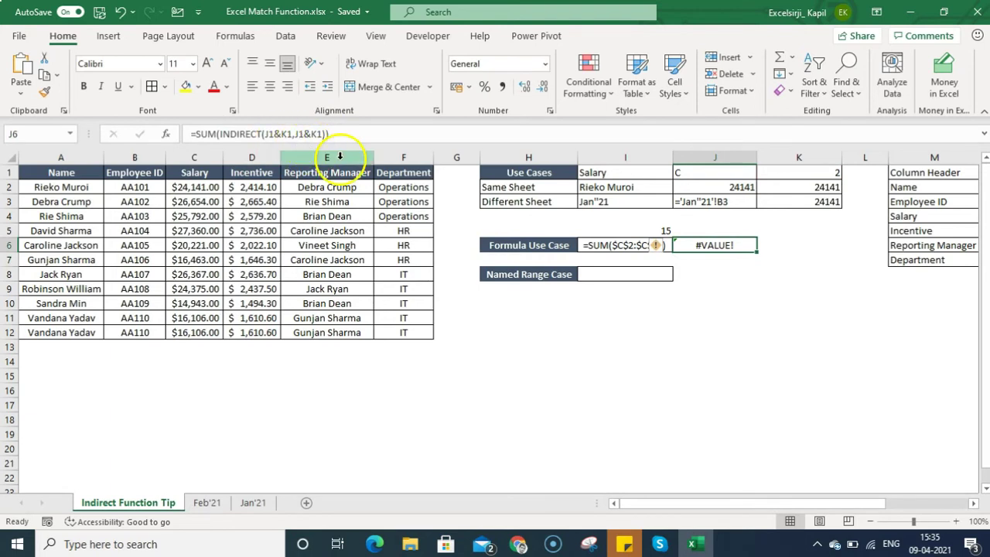
left_click(271, 133)
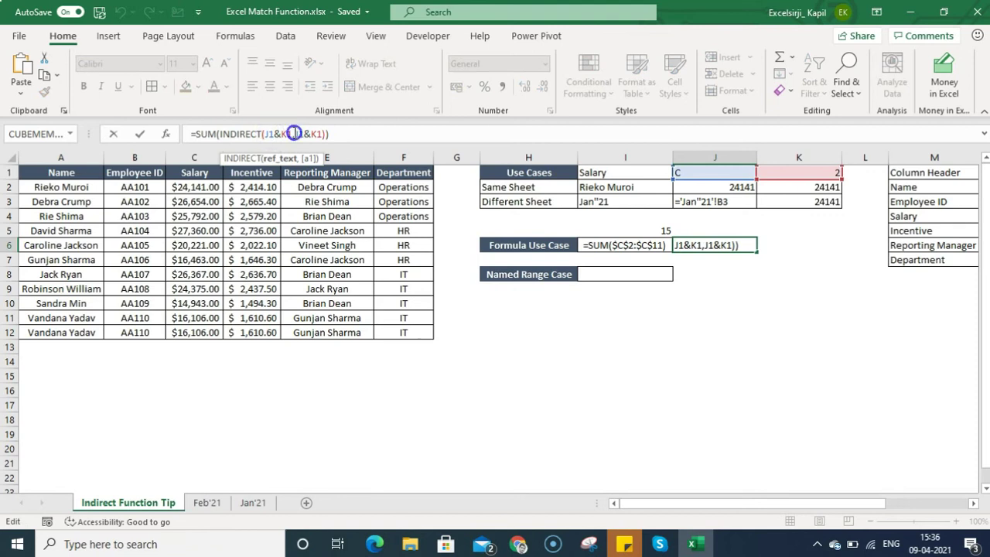
key("BackSpace")
key("BackSpace")
key("BackSpace")
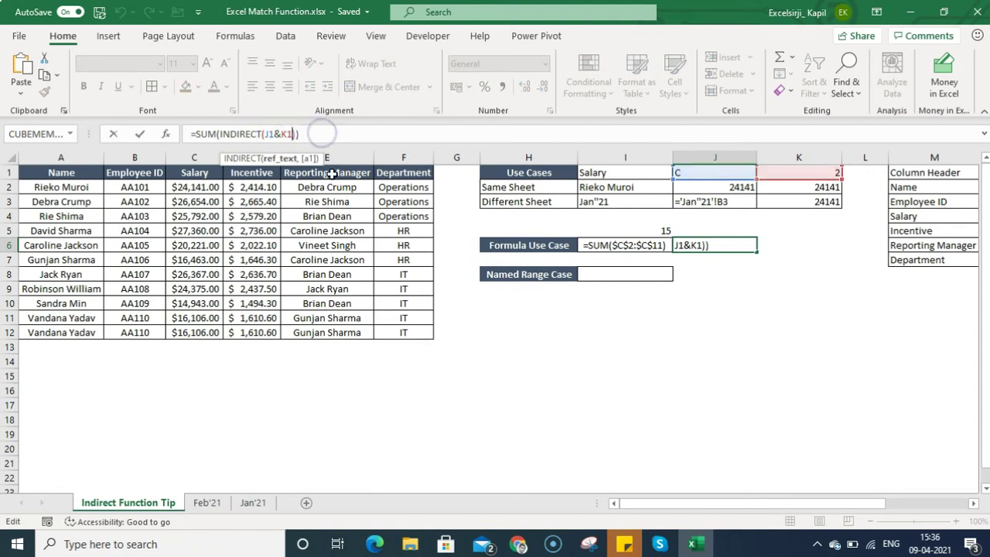
type("1")
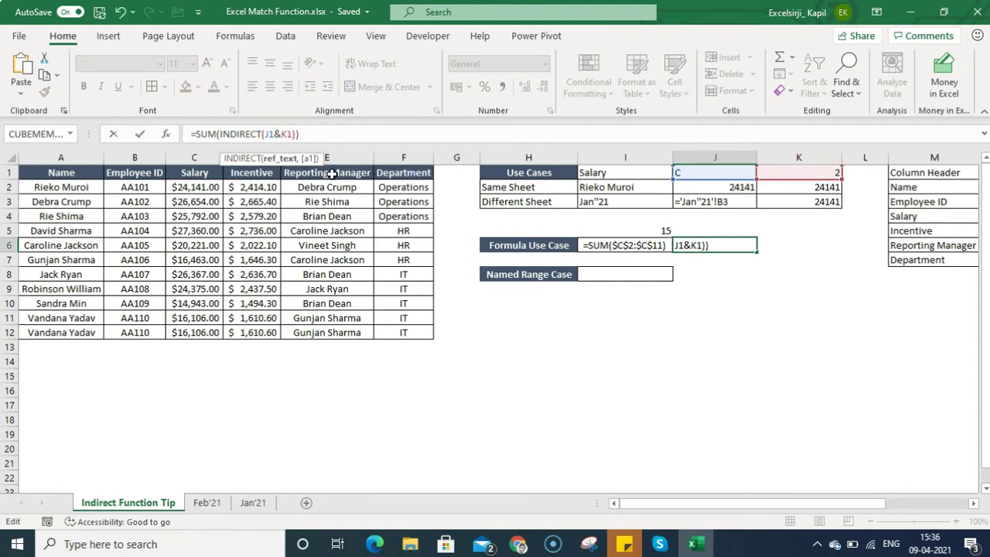
key("ctrl+Return")
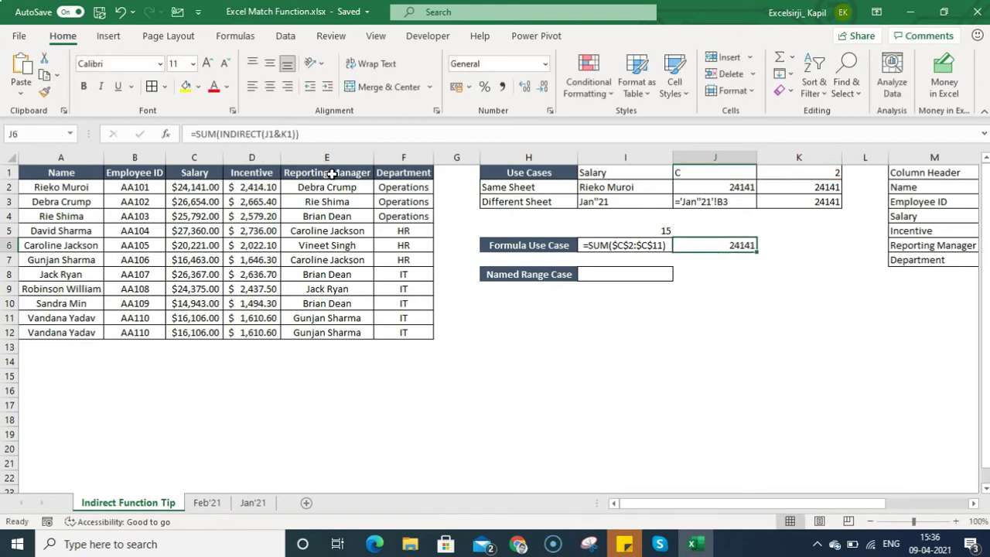
- Add a copy of INDIRECT(J1&K1) as the second SUM argument in J6, giving =SUM(INDIRECT(J1&K1),INDIRECT(J1&K1))
left_click(294, 133)
left_click_drag(294, 133, 219, 133)
key("ctrl+c")
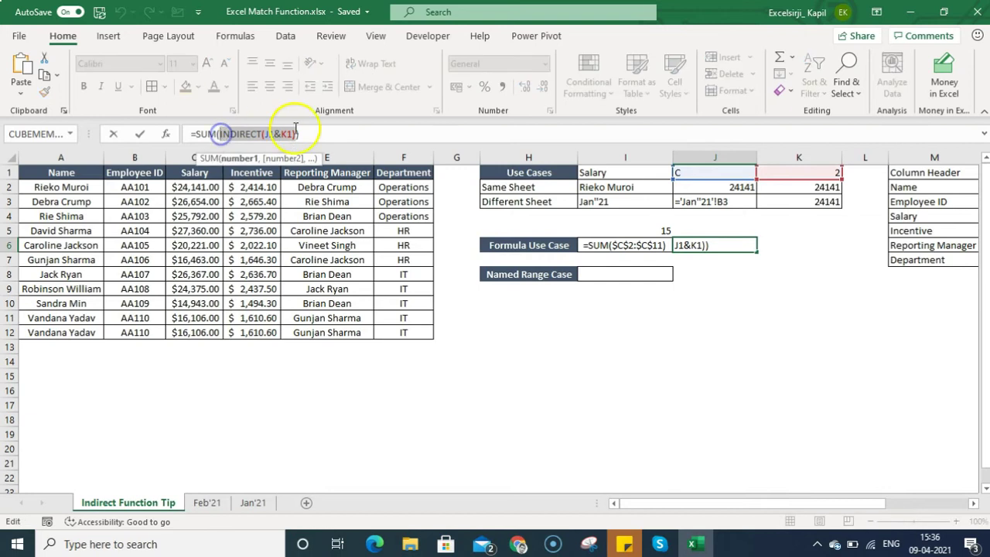
left_click(298, 133)
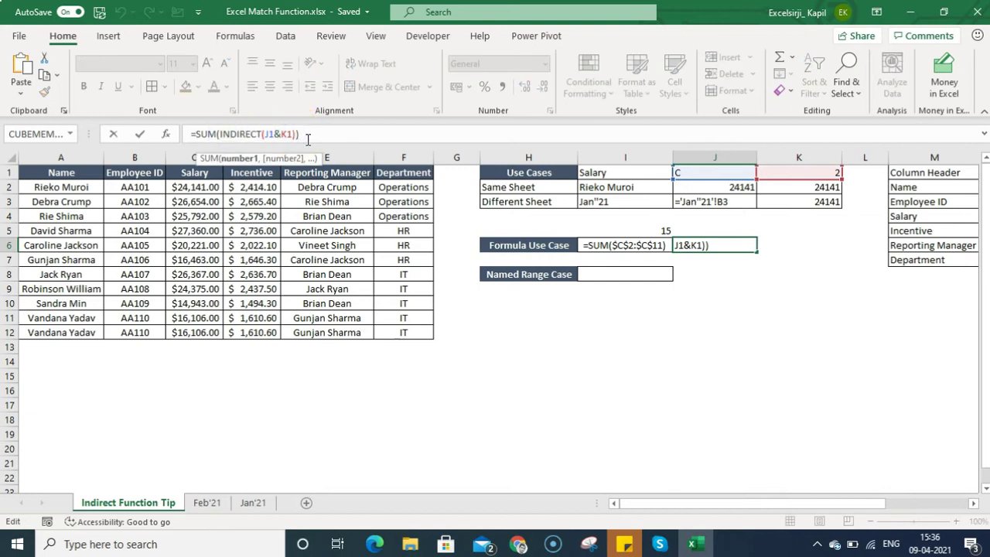
type(",")
key("ctrl+v")
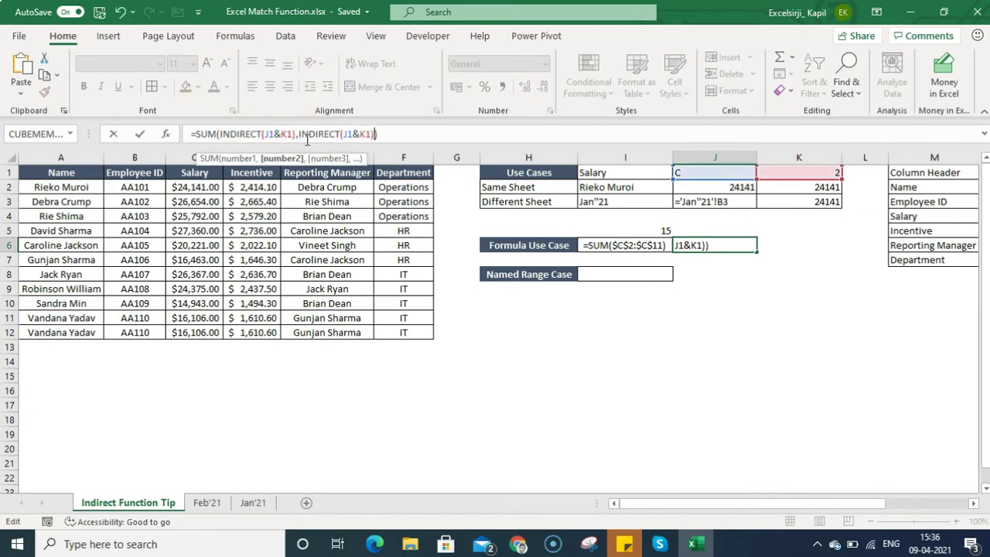
left_click(374, 135)
key("Return")
key("Up")
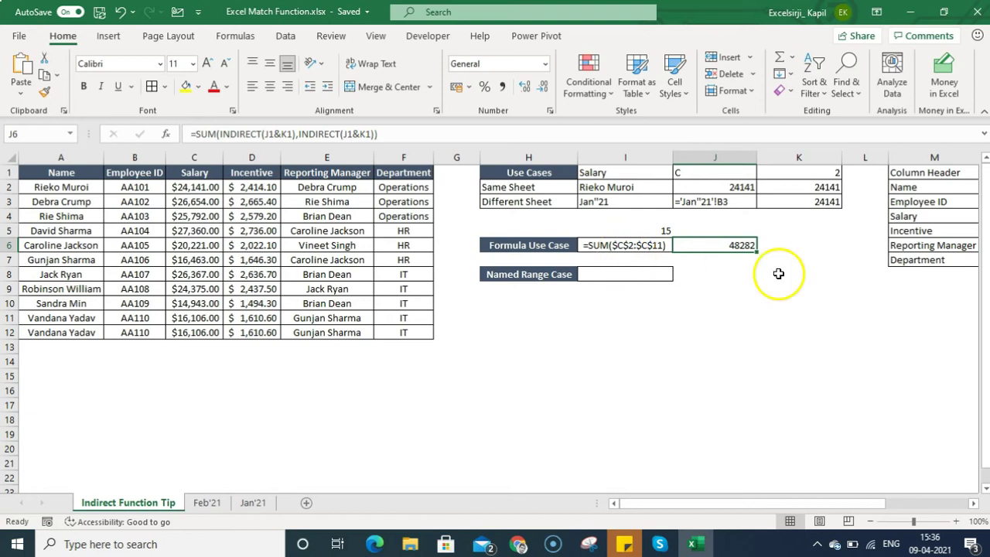
- Clear everything after =SUM(INDIRECT( from the formula in J6
left_click(380, 133)
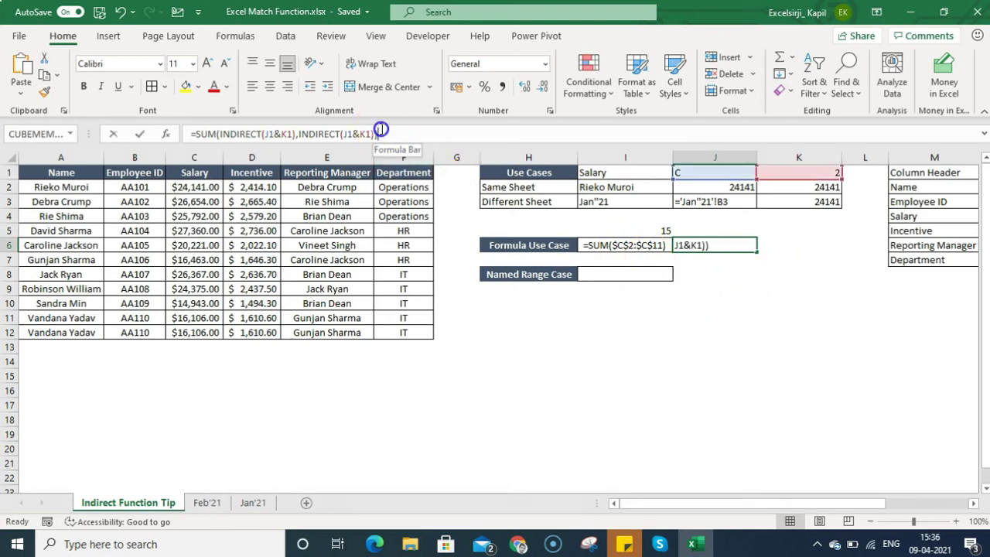
left_click_drag(377, 133, 270, 134)
key("BackSpace")
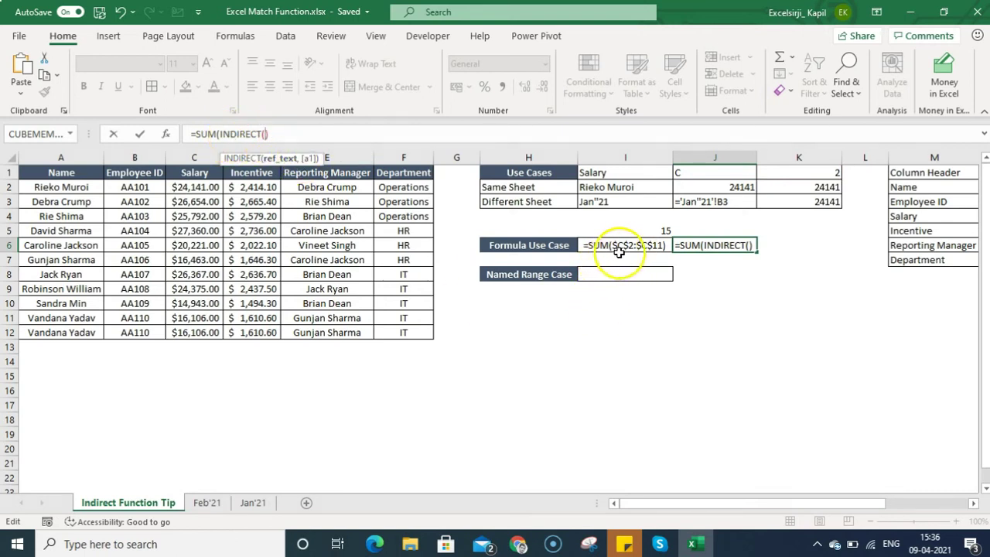
left_click(388, 140)
key("BackSpace")
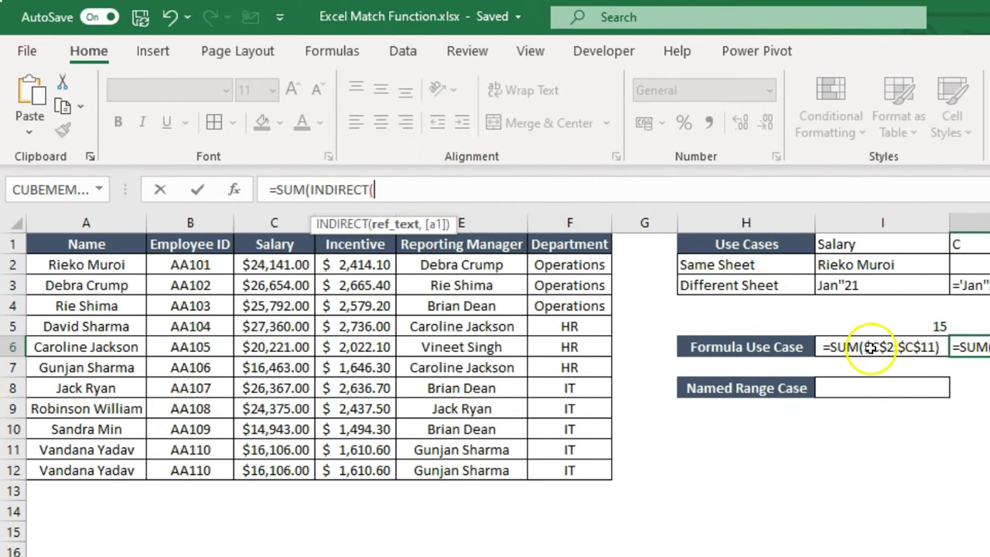
- Build the range's start reference inside INDIRECT in J6 as "$"&$J$1&"$"&K1
type("\"")
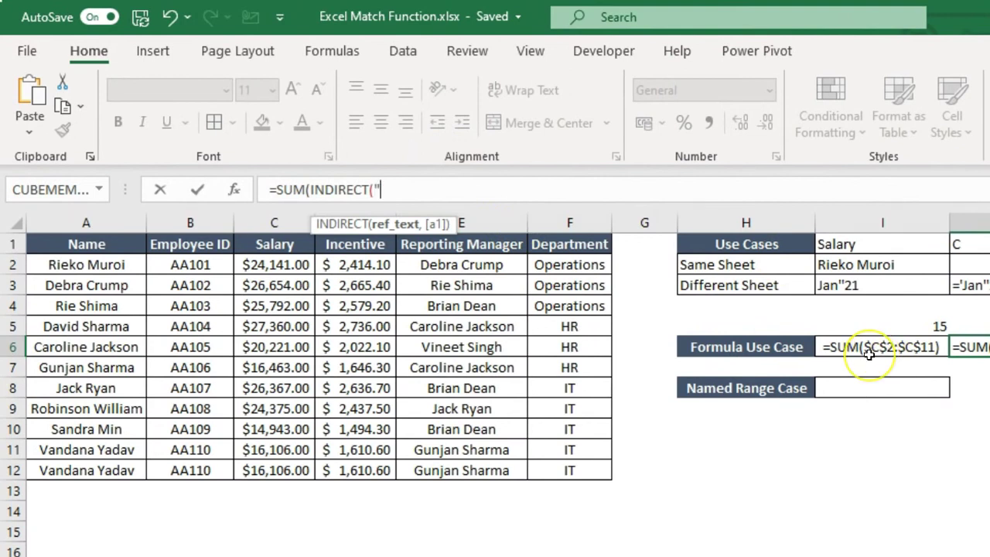
type("$\"&")
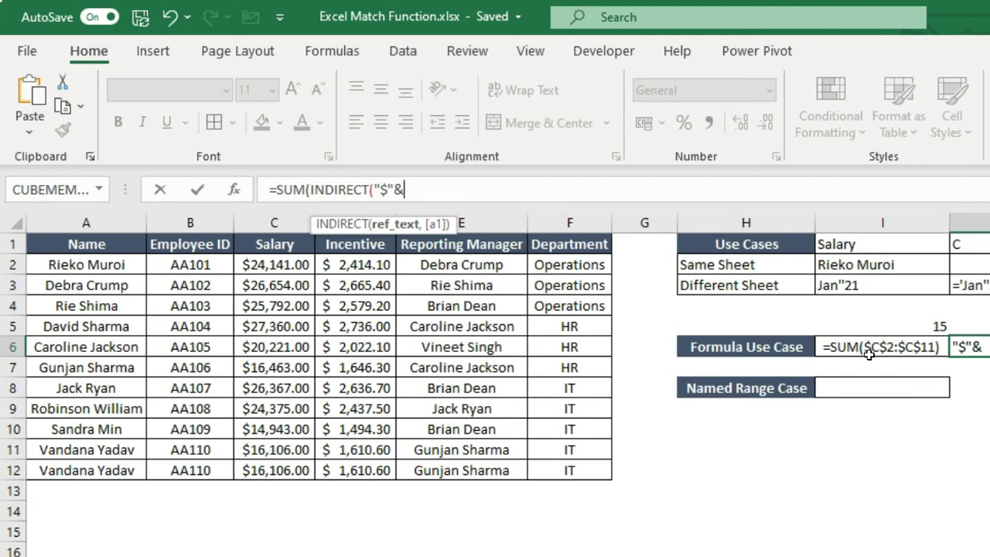
left_click(967, 245)
left_click(430, 193)
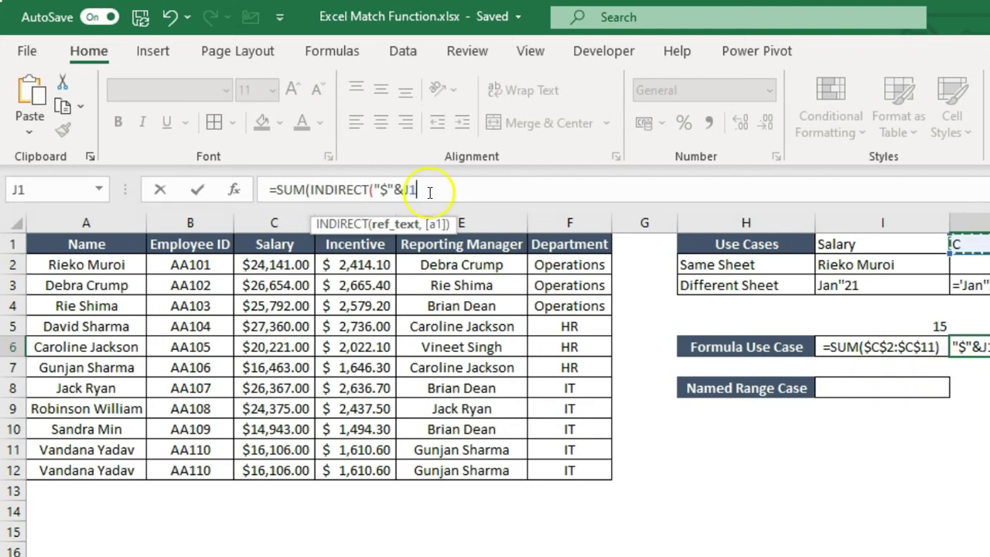
key("F4")
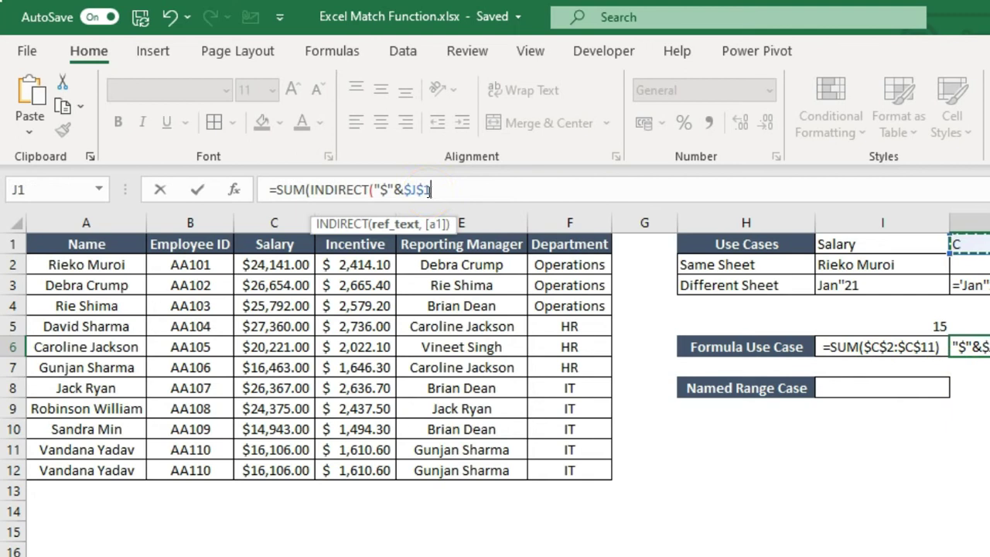
left_click(465, 203)
type("&\"$\"&K1")
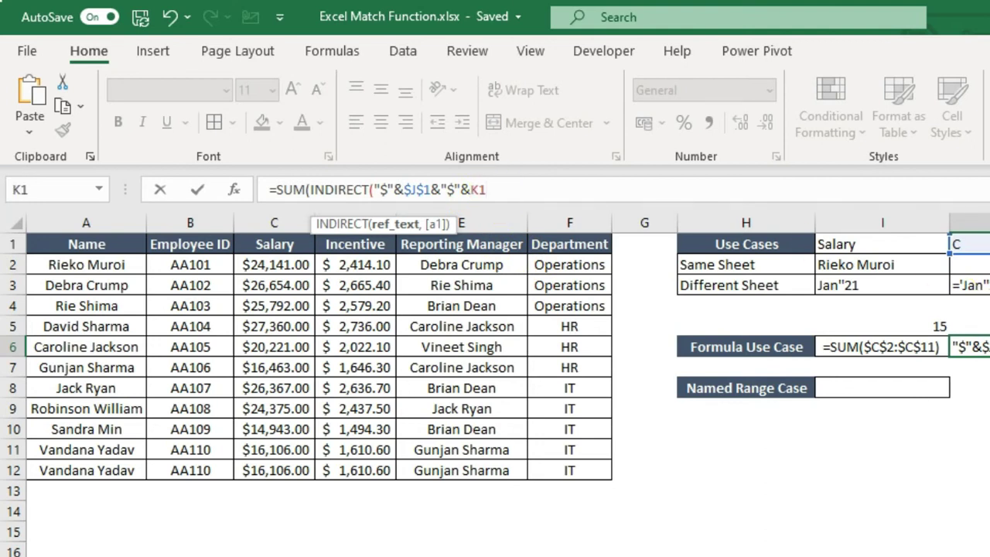
- Append &":"& to the J6 formula, followed by a copy of the start reference "$"&$J$1&"$"&K1
type("&")
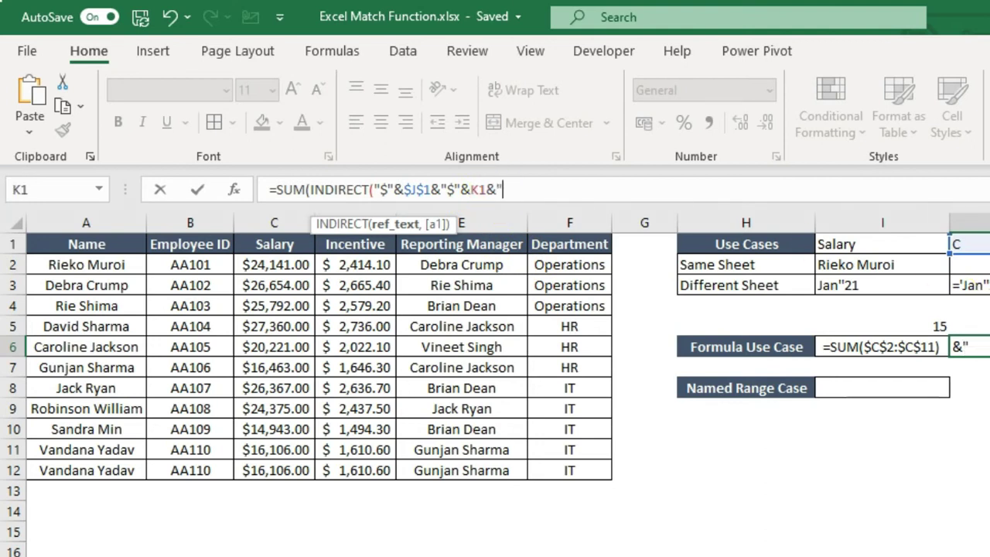
type("\":\"&")
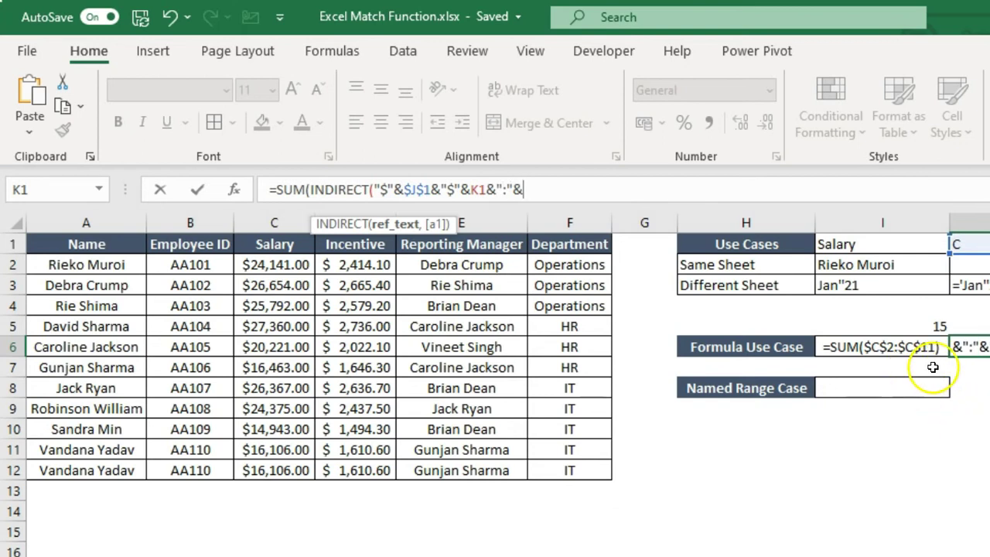
left_click_drag(375, 189, 485, 188)
key("ctrl+c")
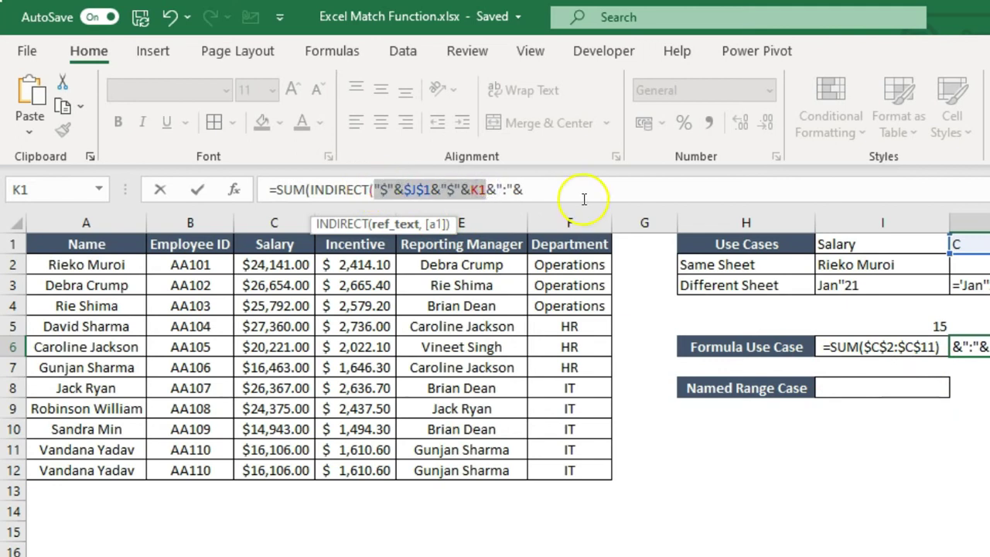
left_click(570, 193)
key("ctrl+v")
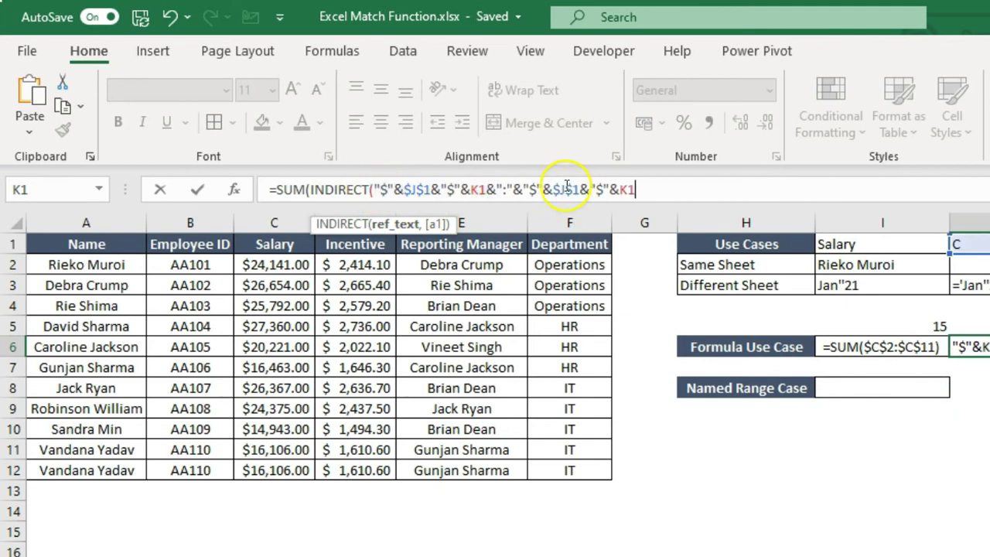
- Replace the trailing K1 in J6 with the I5 row count and enter the formula, accepting the suggested parenthesis correction
left_click_drag(543, 189, 517, 189)
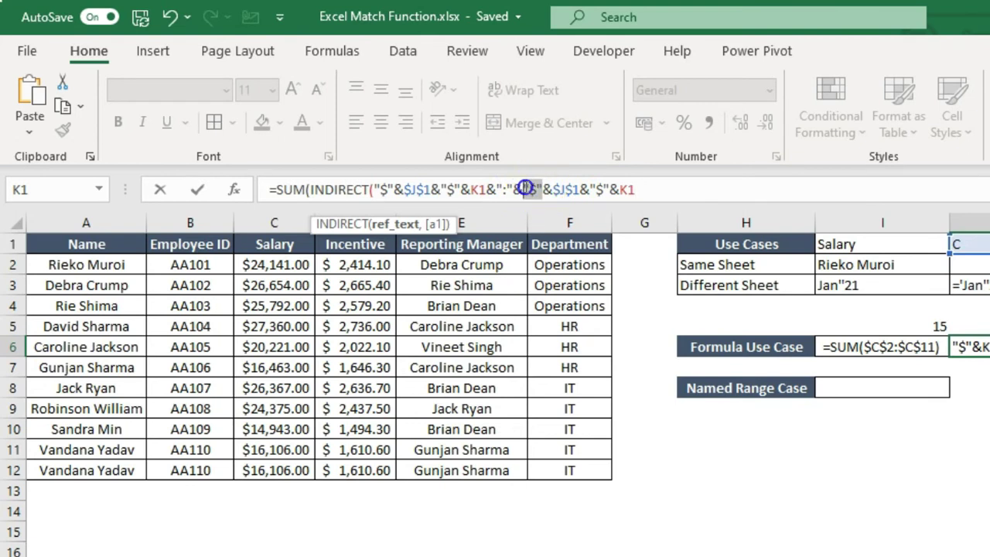
left_click_drag(580, 189, 550, 189)
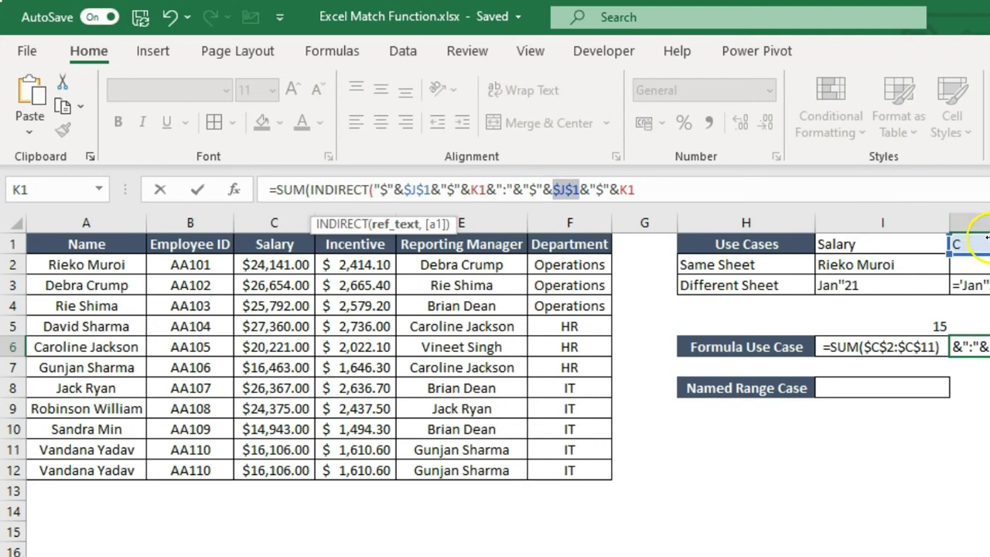
left_click(598, 190)
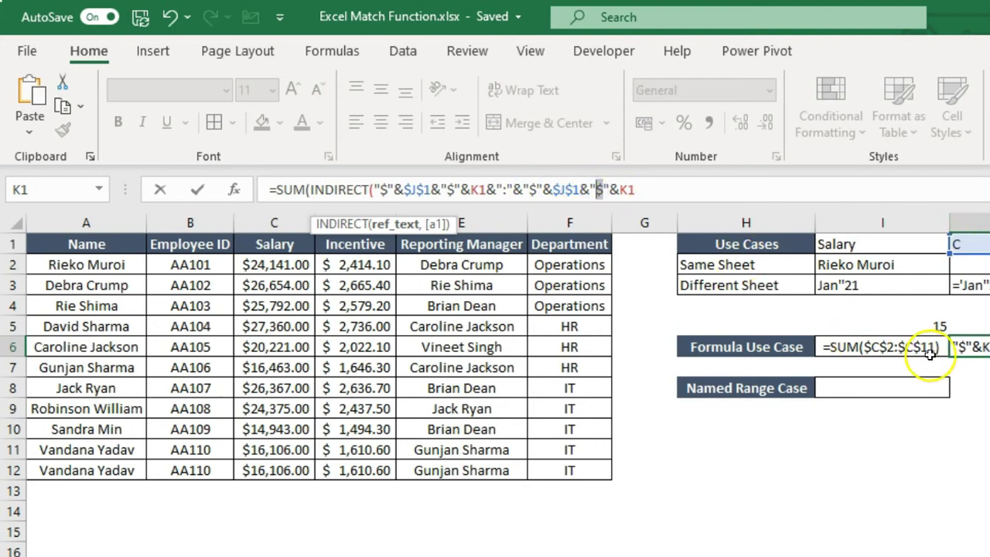
left_click(706, 189)
key("BackSpace")
key("BackSpace")
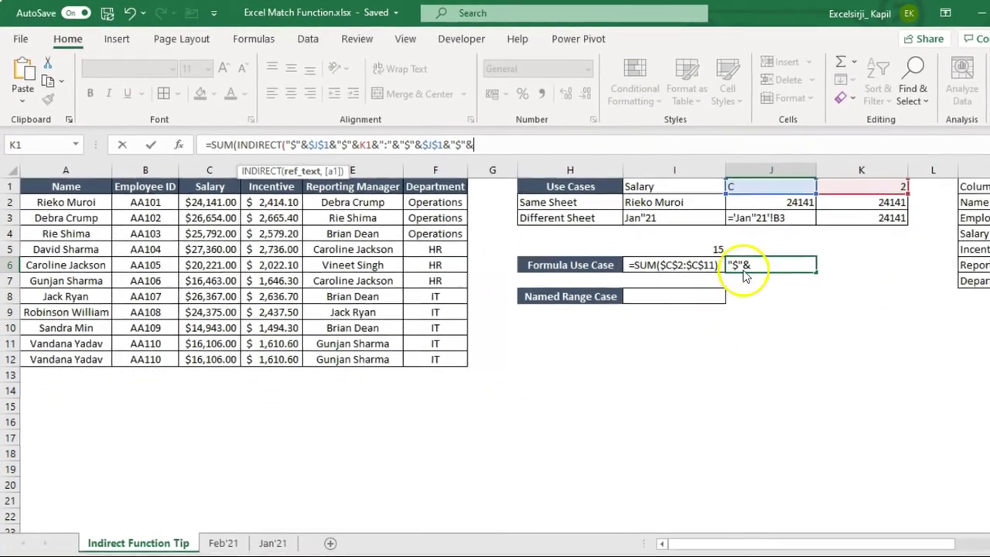
left_click(829, 291)
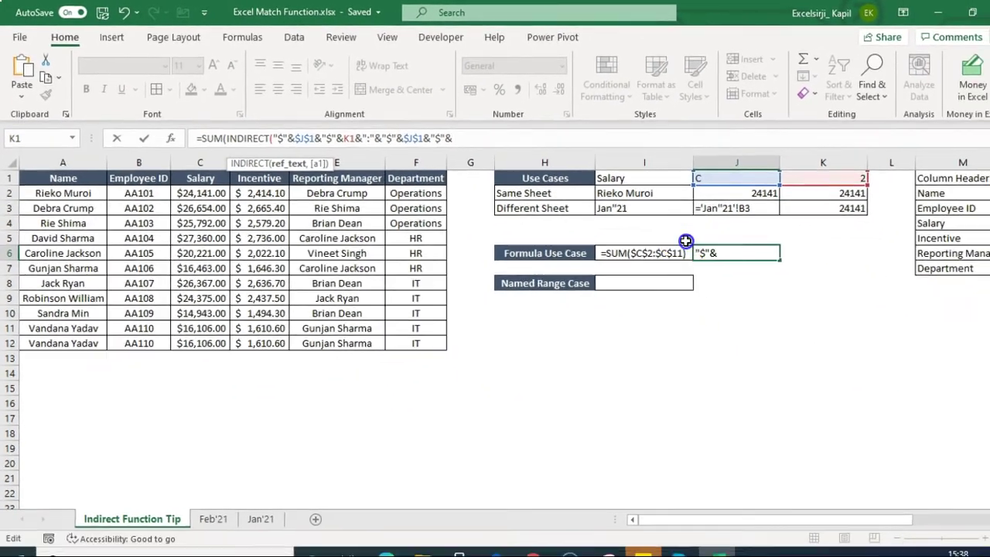
key("Return")
key("Return")
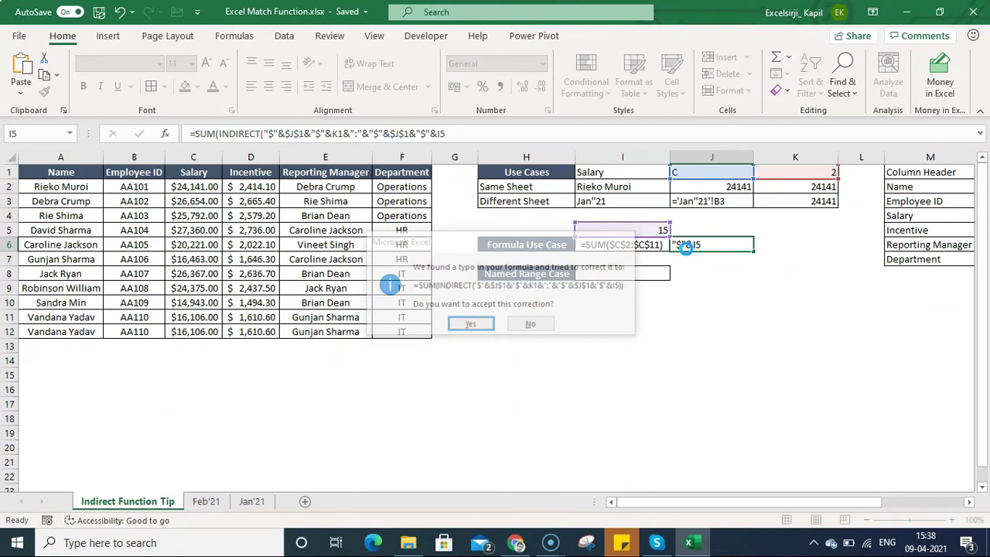
left_click(701, 241)
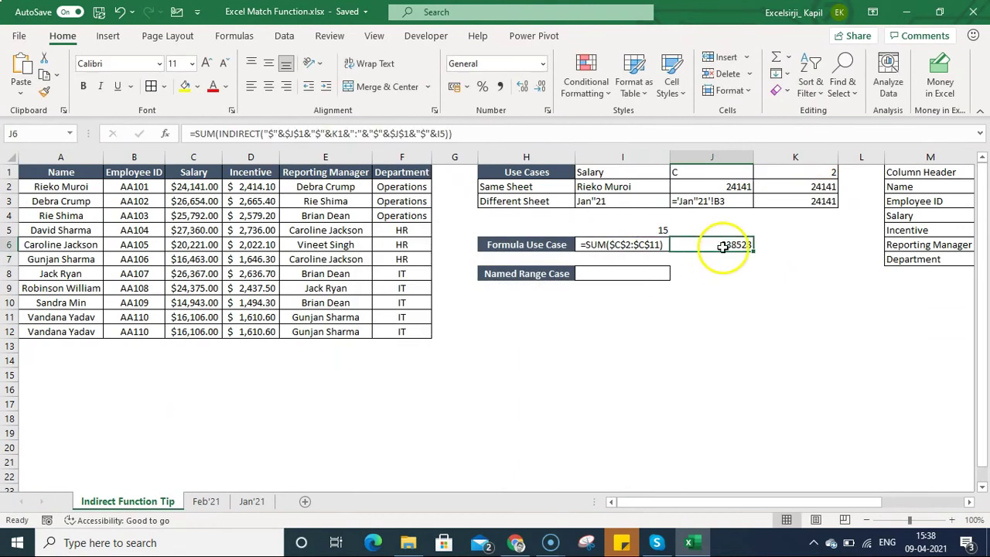
- Try to make the I5 reference in the J6 formula absolute as $I$5
left_click(441, 134)
key("F4")
left_click(448, 135)
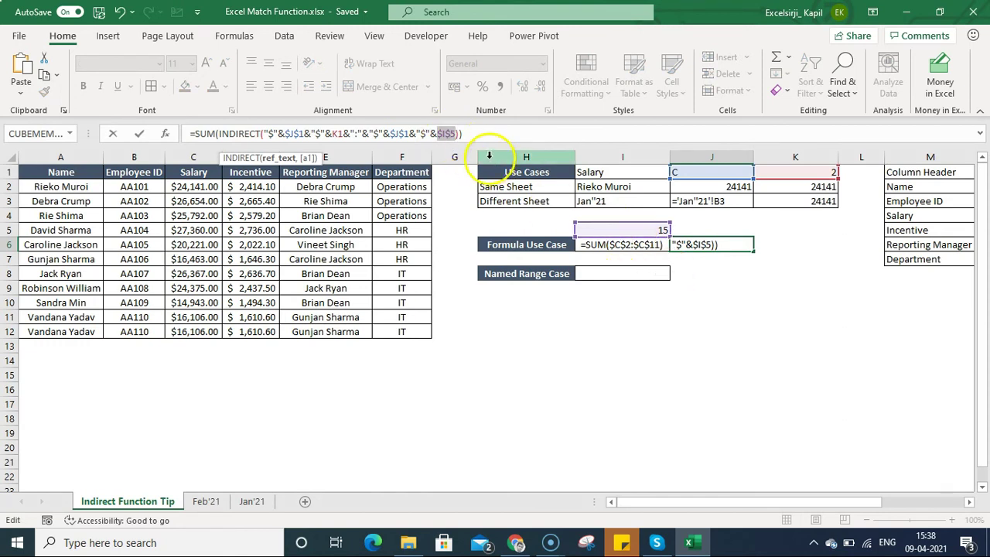
key("ctrl+Return")
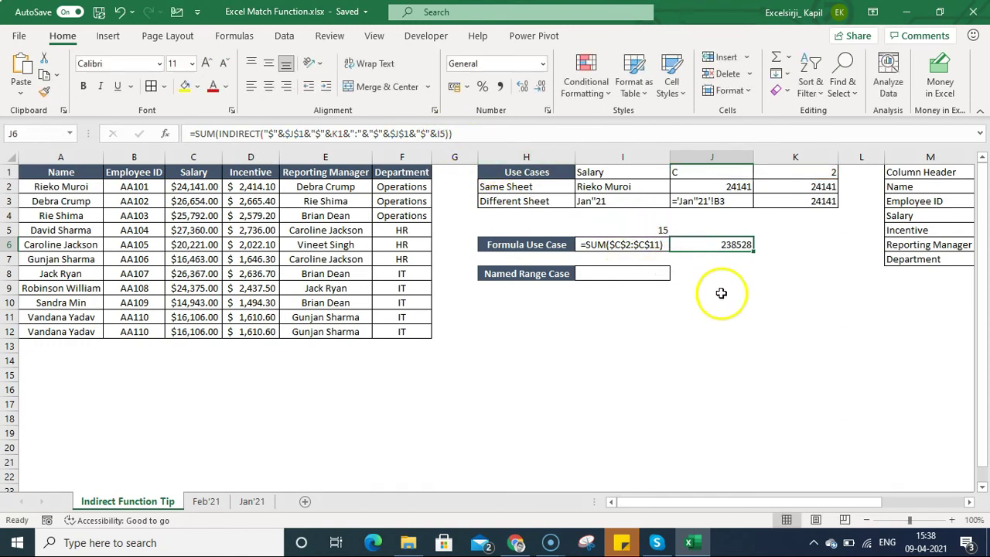
- Try a white font colour on the helper cells I5, J1 and K1, and undo the colour change
left_click(656, 227)
left_click(691, 172, "ctrl")
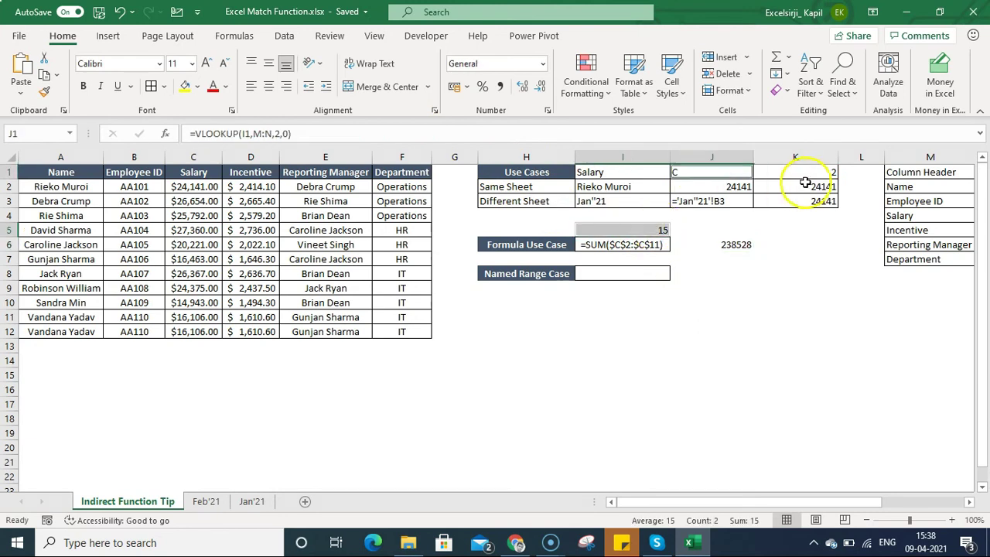
left_click(809, 172, "ctrl")
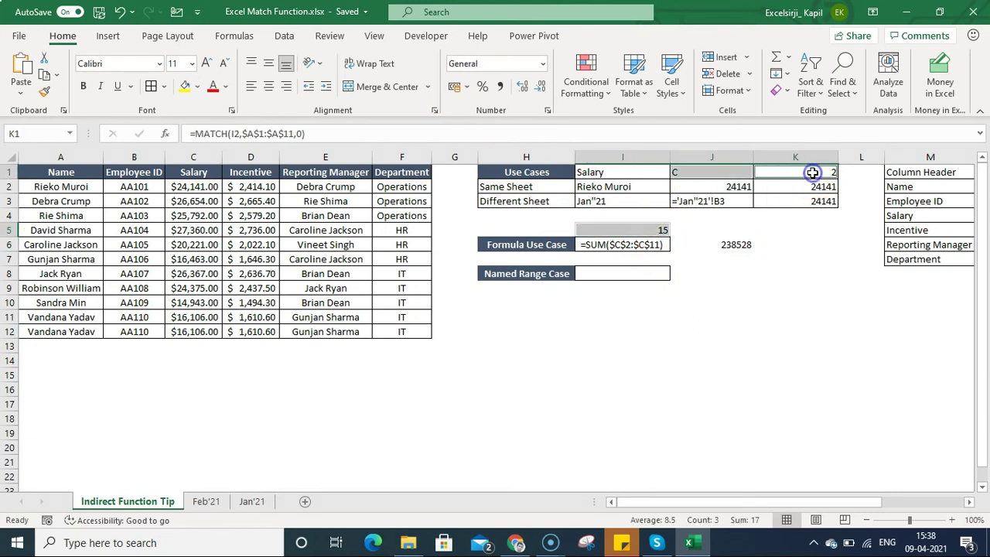
left_click(226, 86)
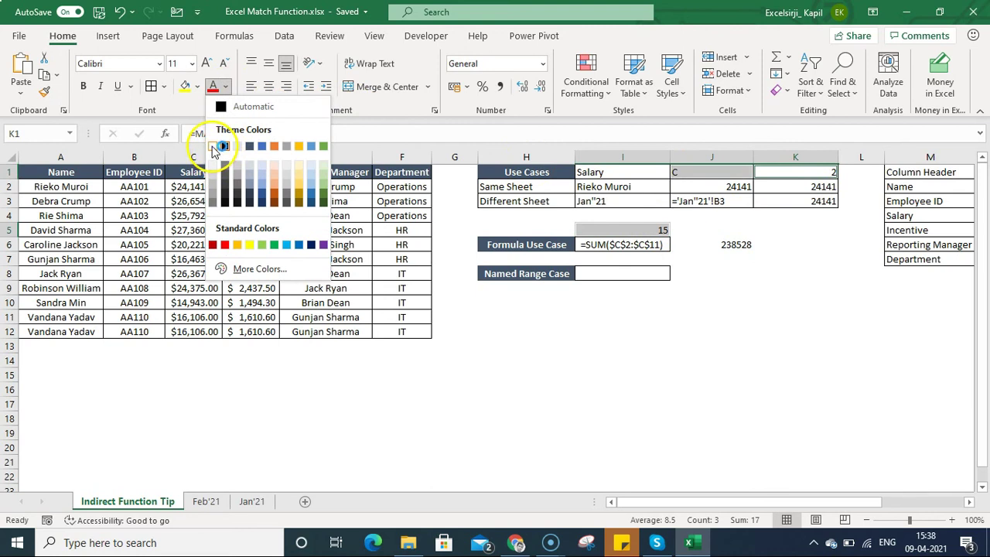
left_click(214, 147)
left_click(766, 274)
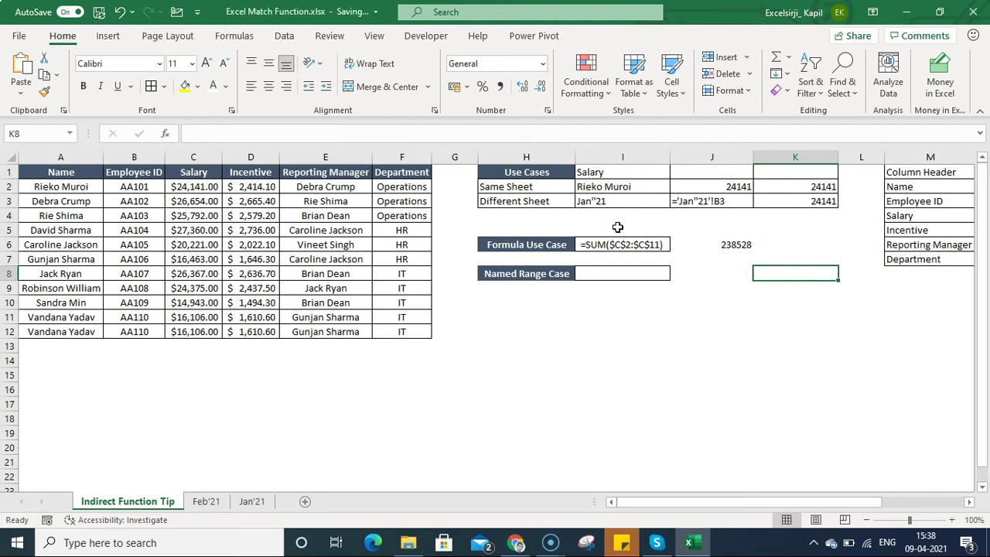
key("ctrl+z")
left_click(695, 303)
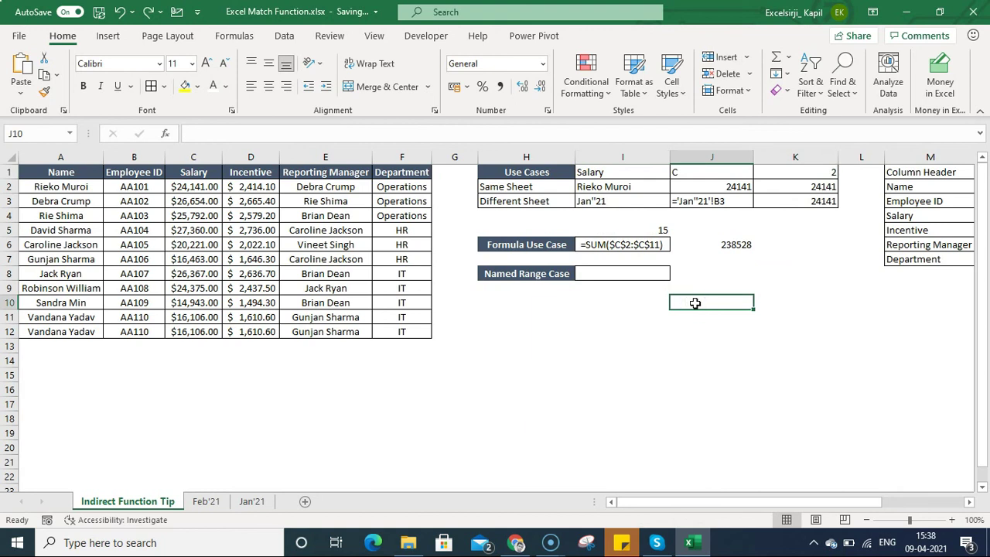
- Apply the comma number style to the sum in J6
left_click(725, 244)
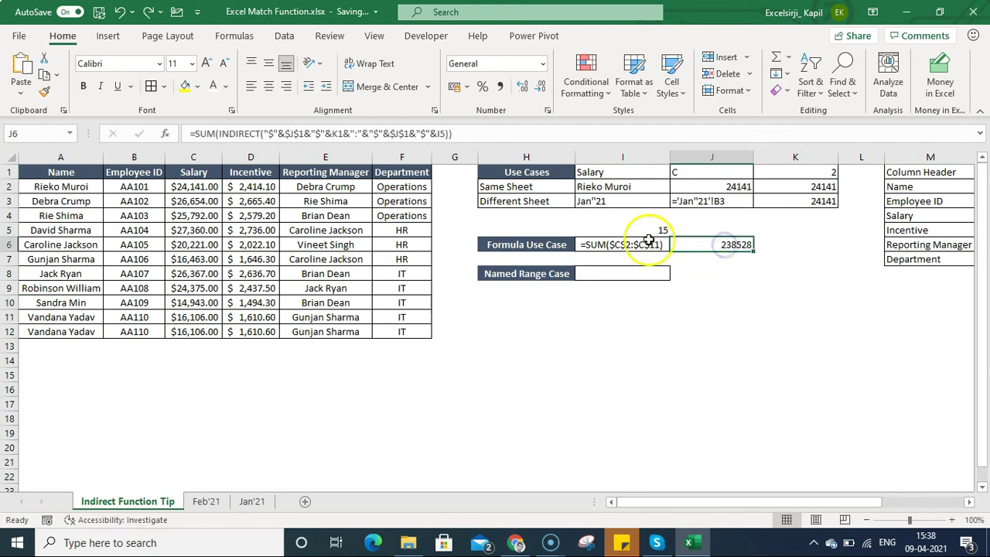
left_click(500, 86)
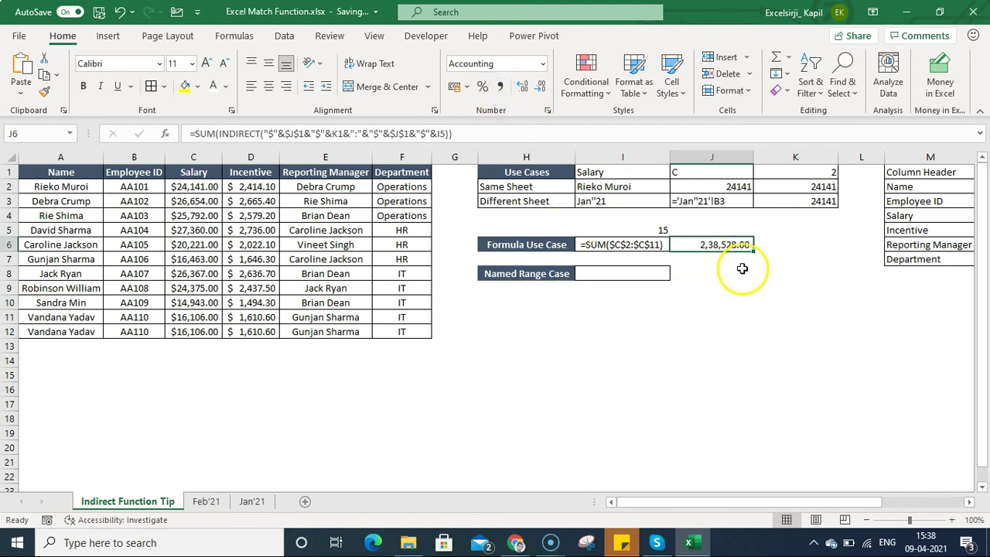
- Replace the I5 reference in the J6 formula with COUNTA($A$1:$A$1000) copied from I5, leaving I5 itself unedited
left_click(648, 229)
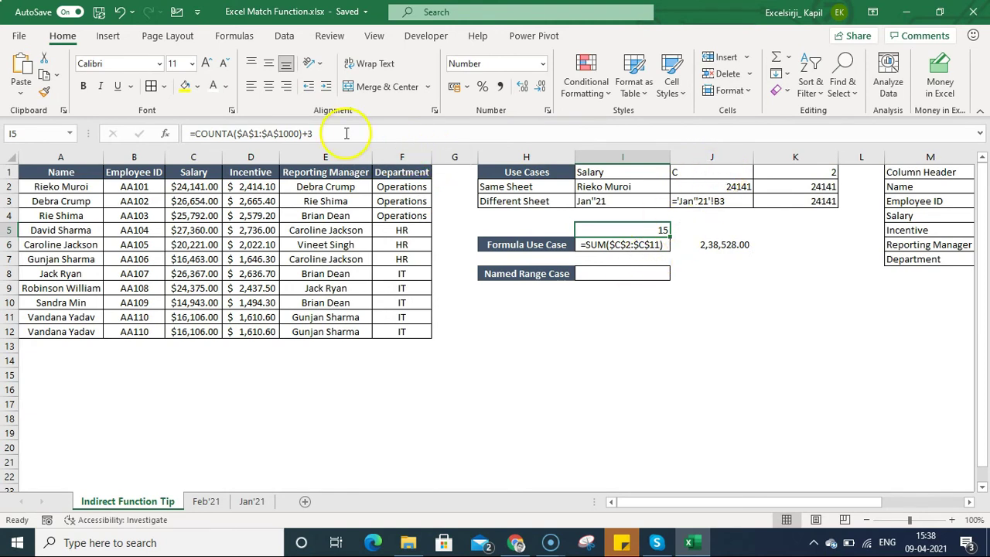
left_click(316, 133)
key("BackSpace")
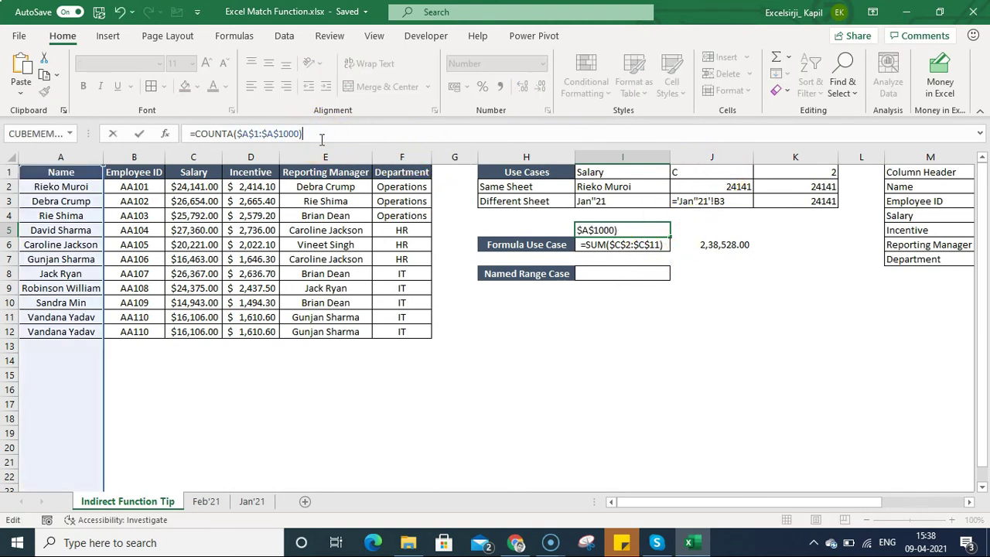
left_click_drag(321, 137, 194, 133)
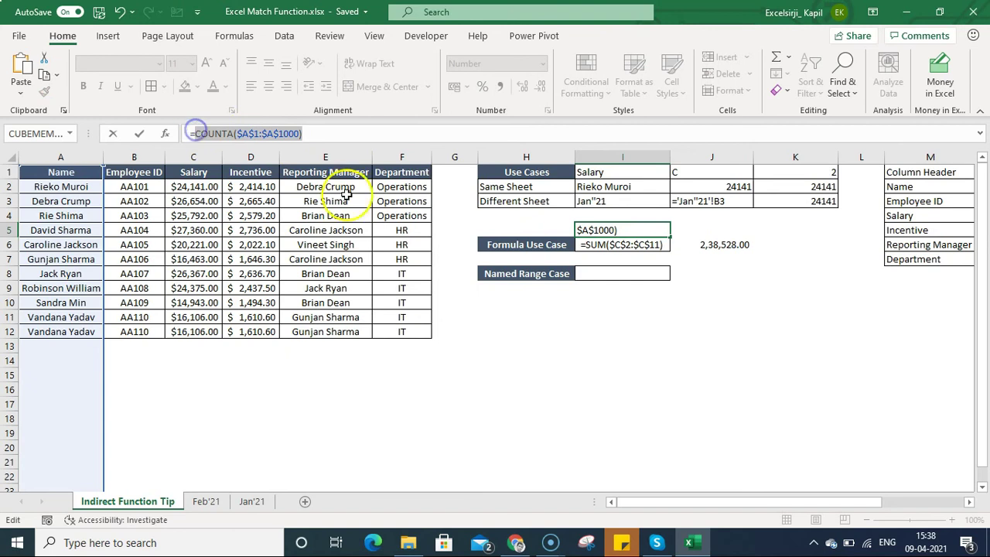
key("Escape")
left_click(696, 245)
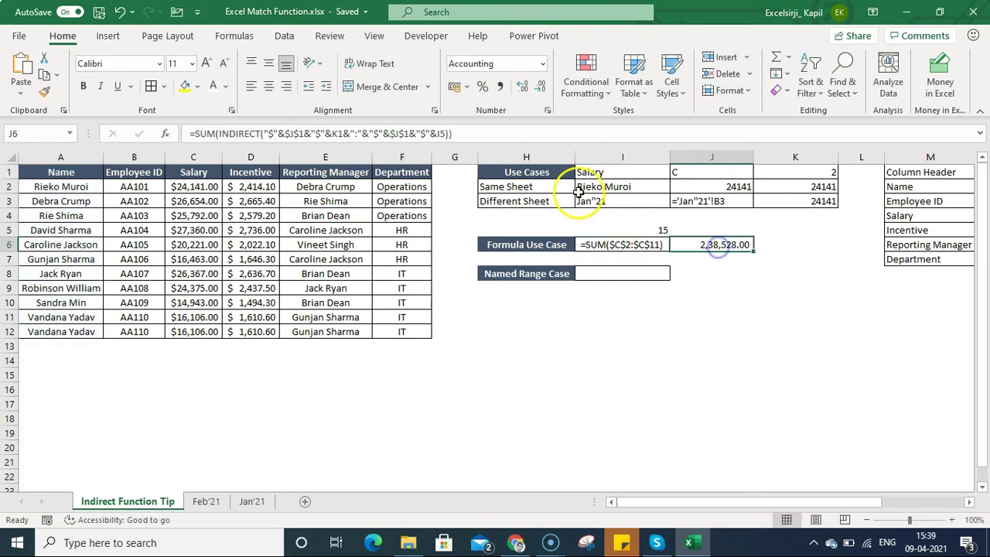
double_click(442, 133)
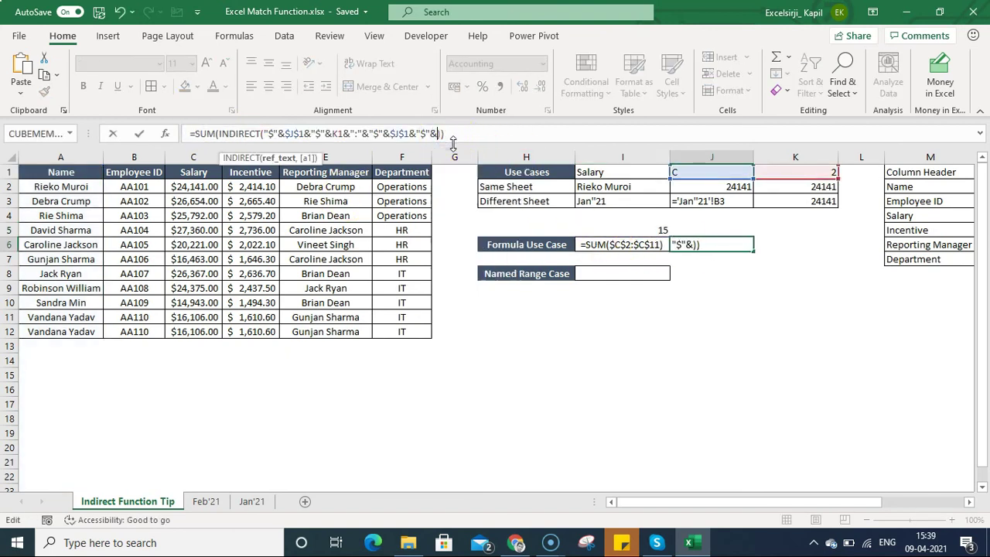
key("ctrl+v")
key("ctrl+Return")
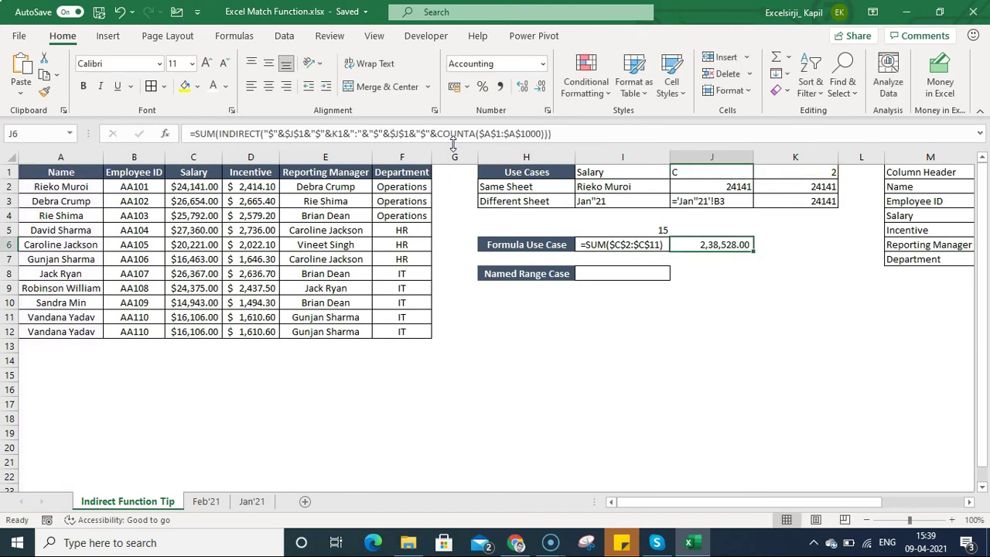
- Make the K1 reference in the J6 formula absolute as $K$1
double_click(294, 133)
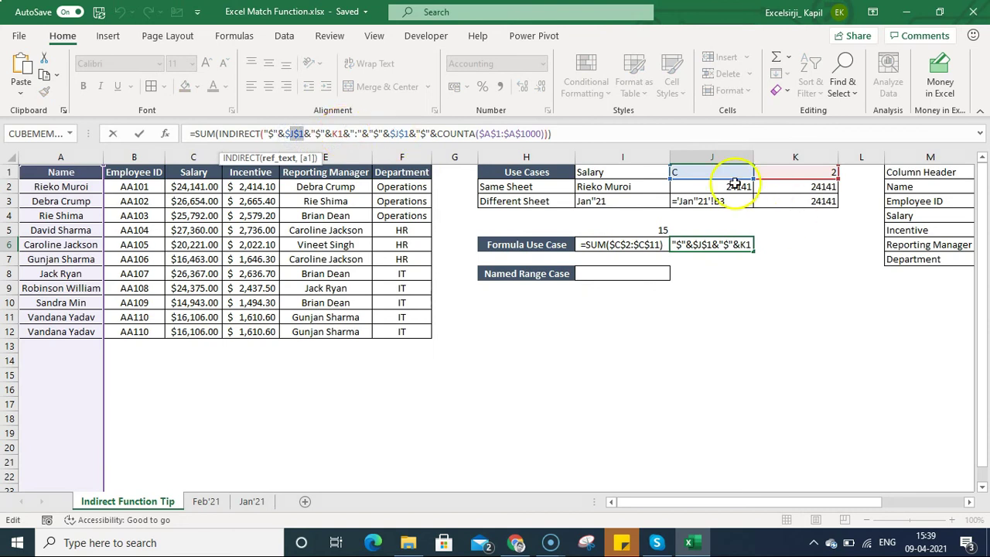
left_click(334, 134)
key("F4")
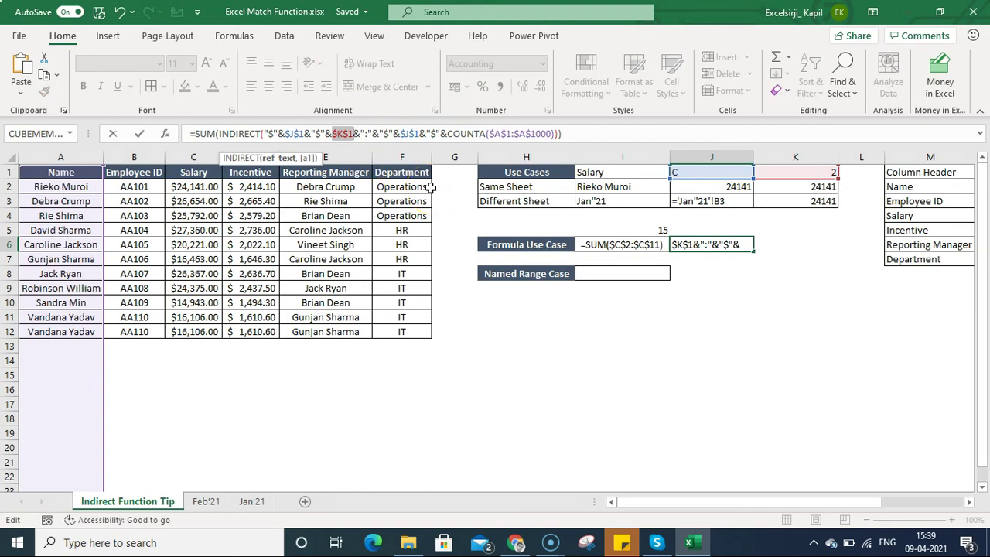
key("ctrl+Return")
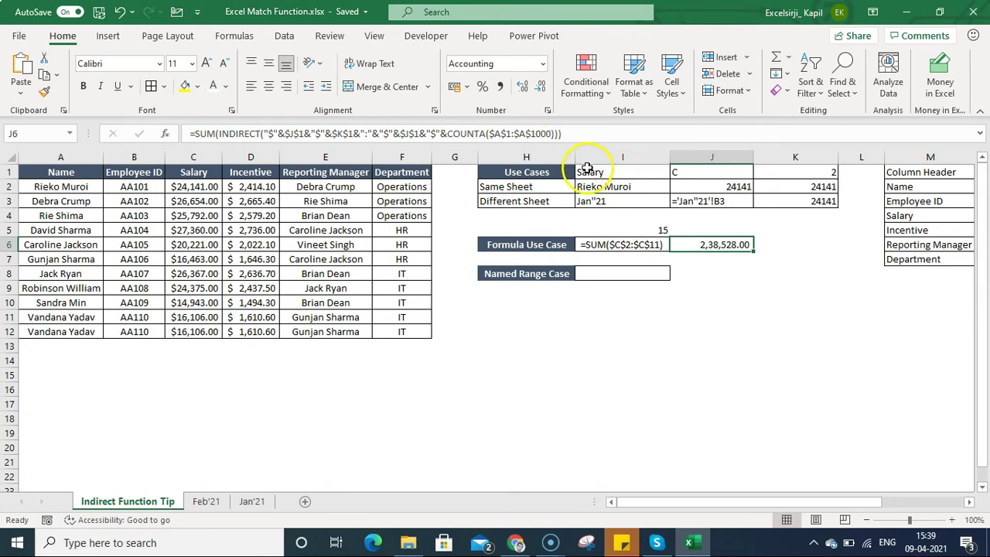
- Choose Incentive as the column header in I1 to test the dynamic sum
left_click(584, 170)
key("alt+Down")
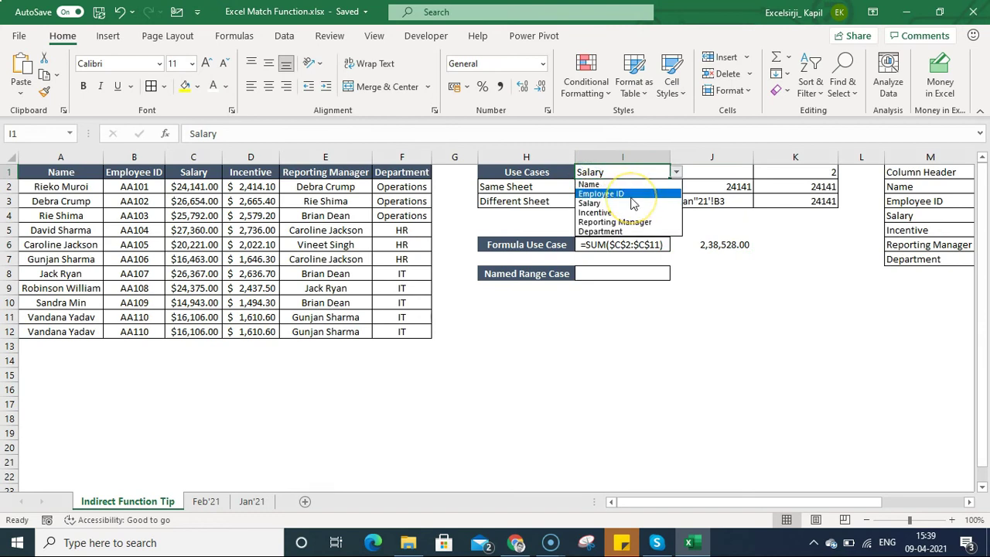
key("Down")
key("Down")
key("Return")
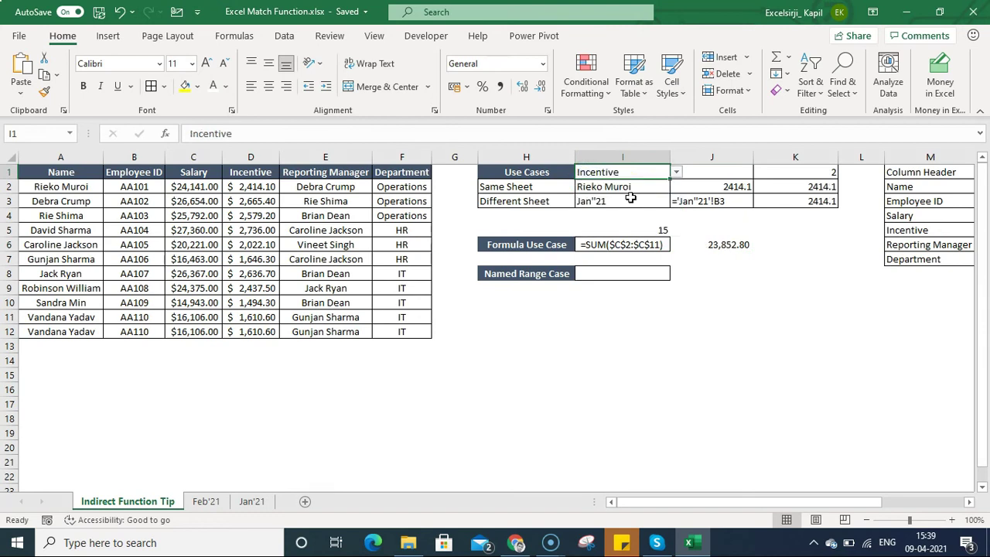
- Compare the J6 result with the sum of the incentive values in D2:D12
left_click(740, 244)
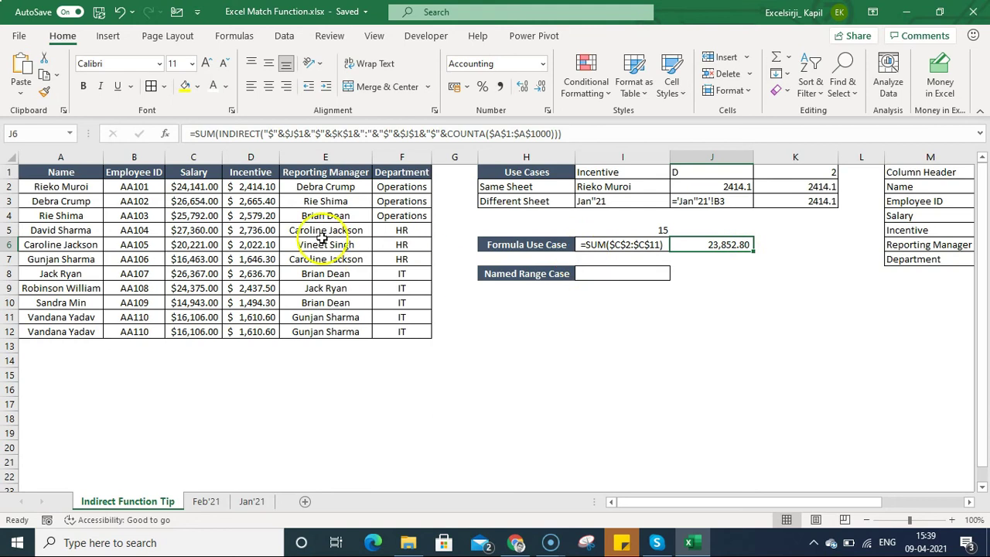
left_click_drag(255, 187, 264, 327)
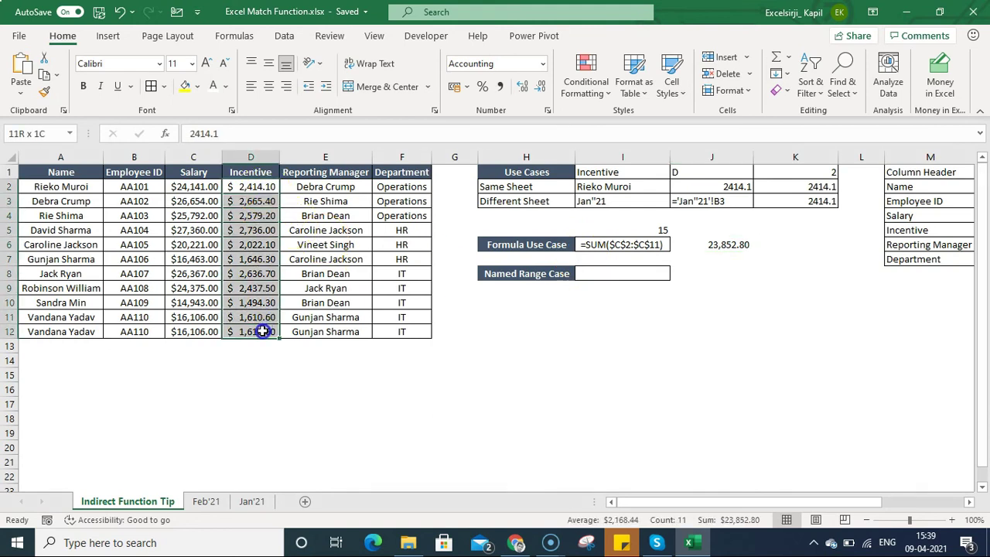
left_click_drag(263, 331, 263, 331)
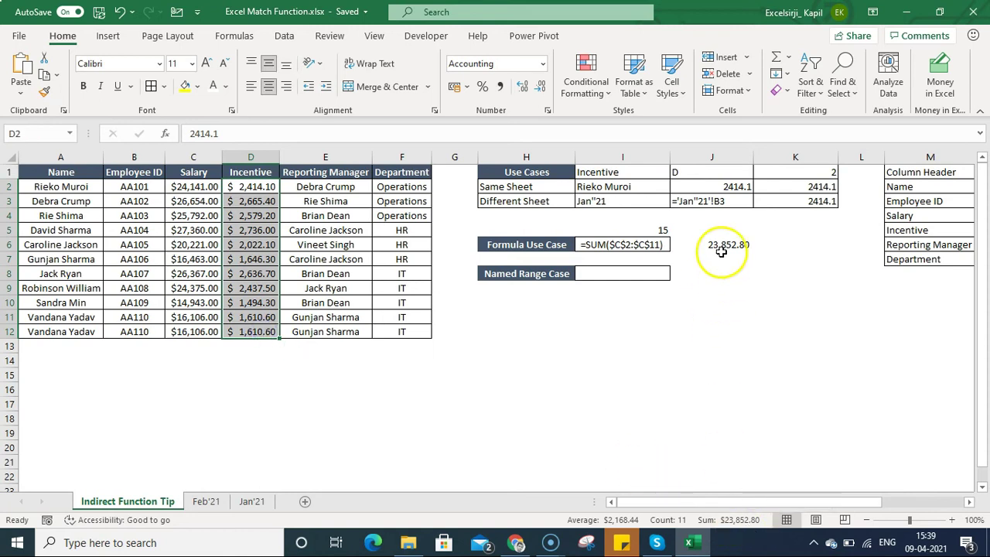
- Try to switch the I1 column header to Salary and check the formula cell J6
left_click(629, 170)
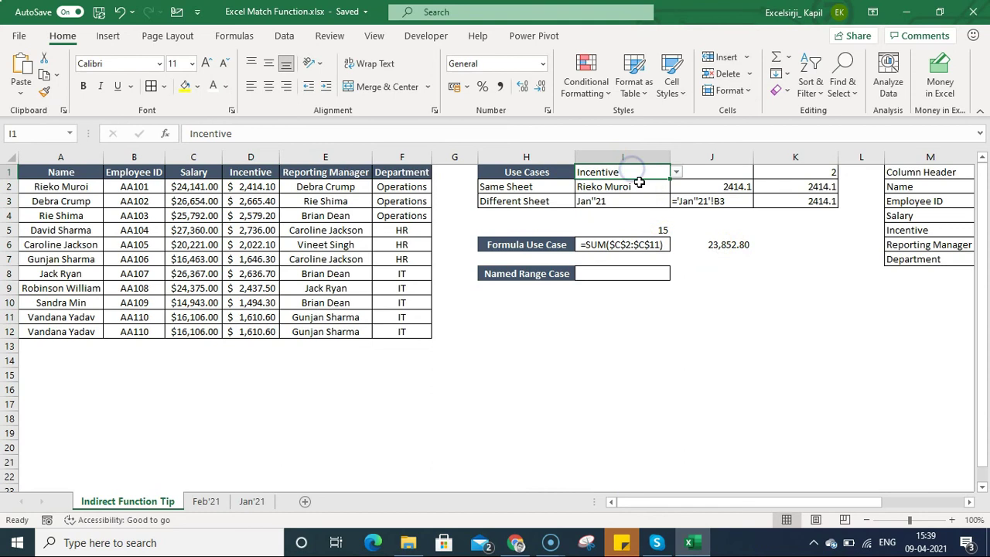
key("alt+Down")
key("Down")
key("Down")
key("Down")
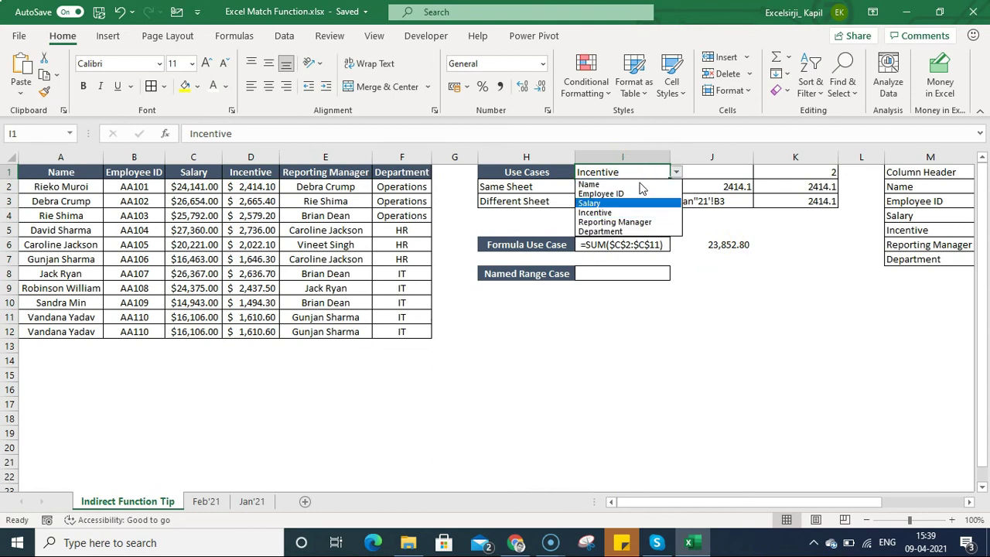
key("Return")
left_click(718, 245)
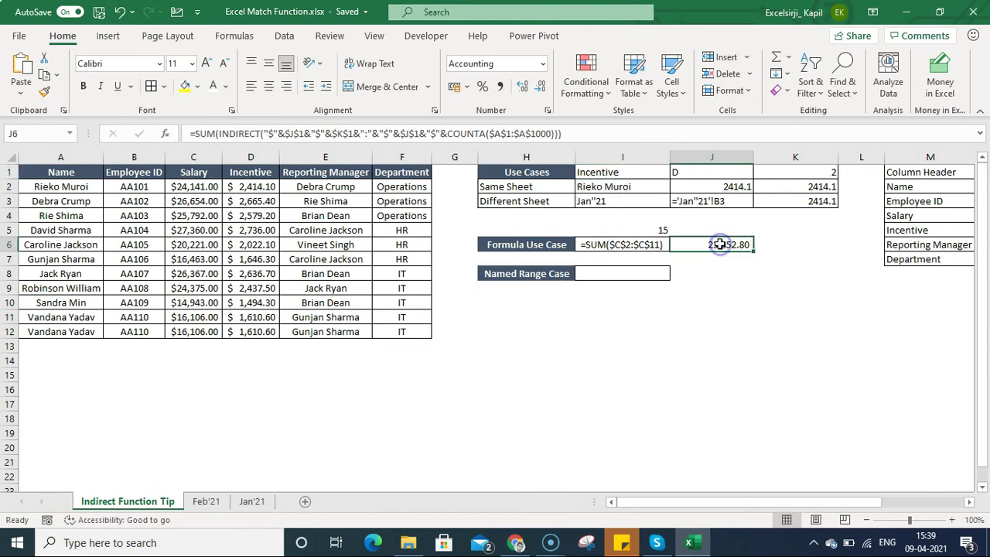
- Choose Department as the column header in I1 to test the sum on a text column
left_click(613, 172)
key("alt+Down")
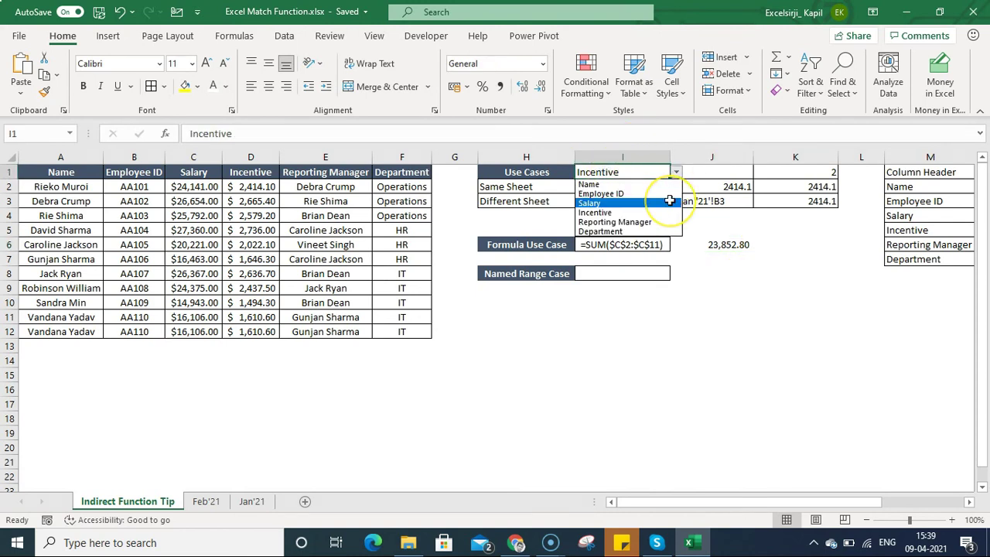
key("Up")
key("Up")
key("Down")
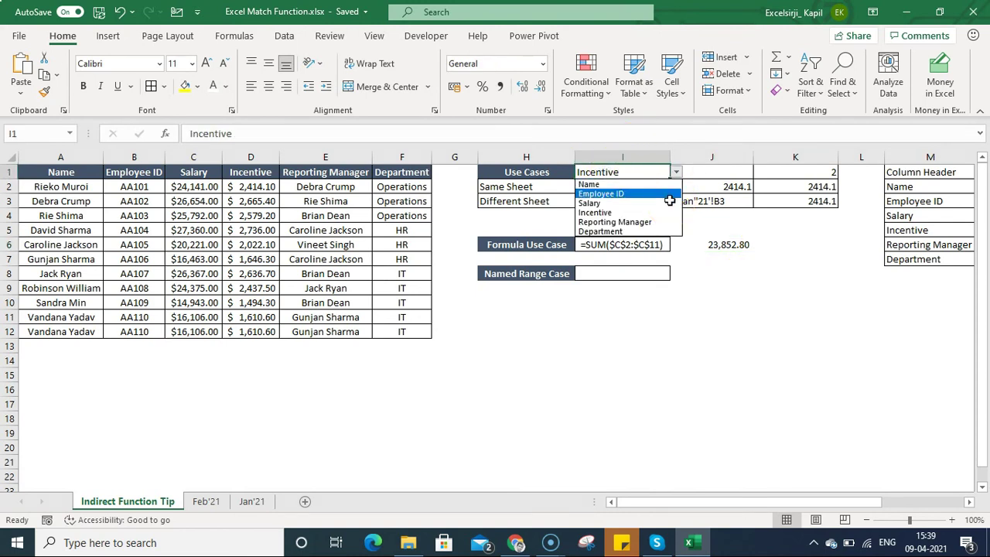
key("Down")
key("Down")
key("Down")
key("Down")
key("Return")
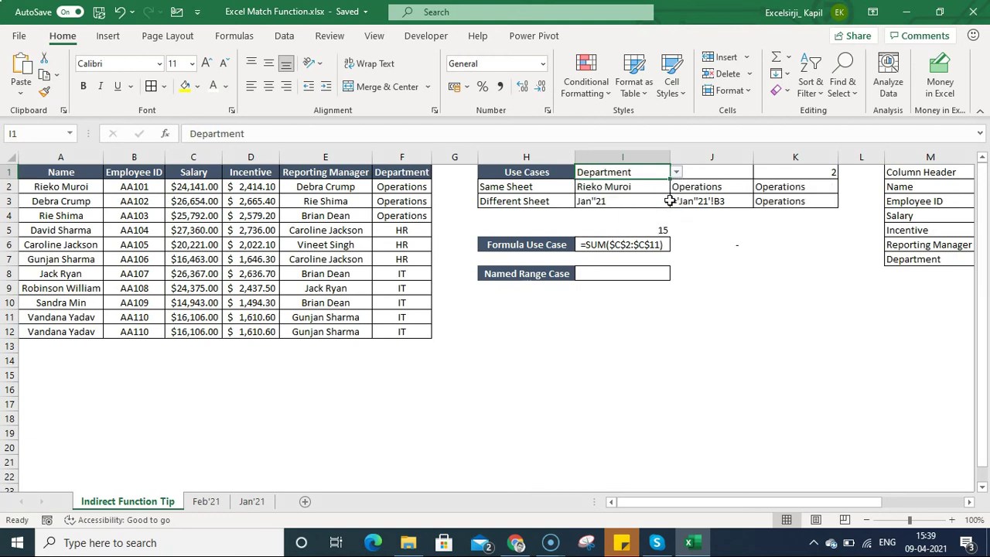
- Set the I1 column header back to Salary and check the formula in J6
key("alt+Down")
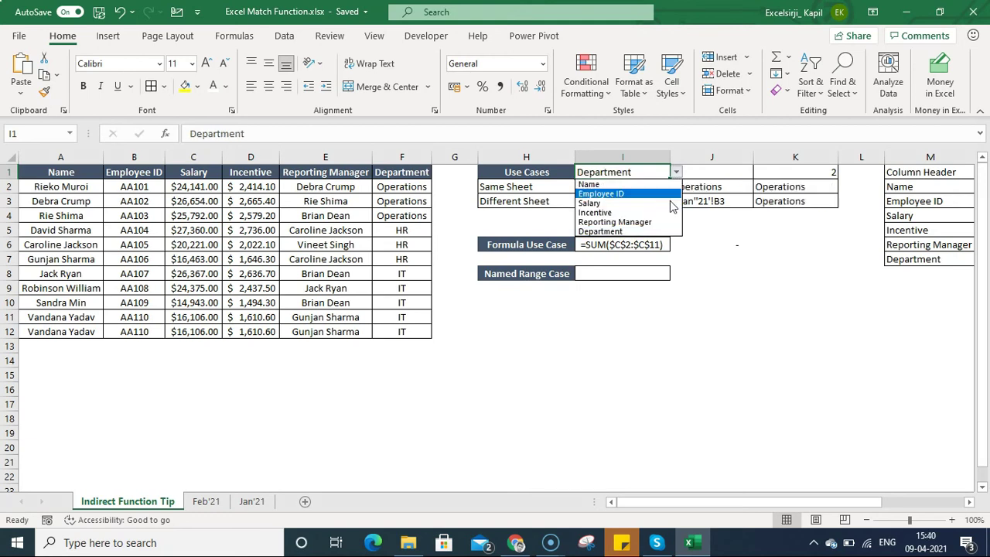
left_click(670, 204)
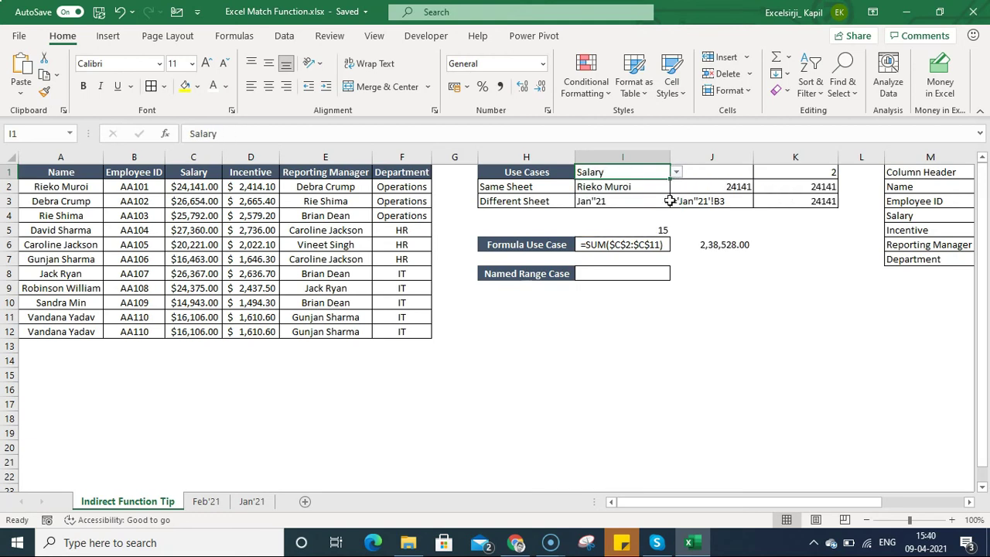
left_click(726, 246)
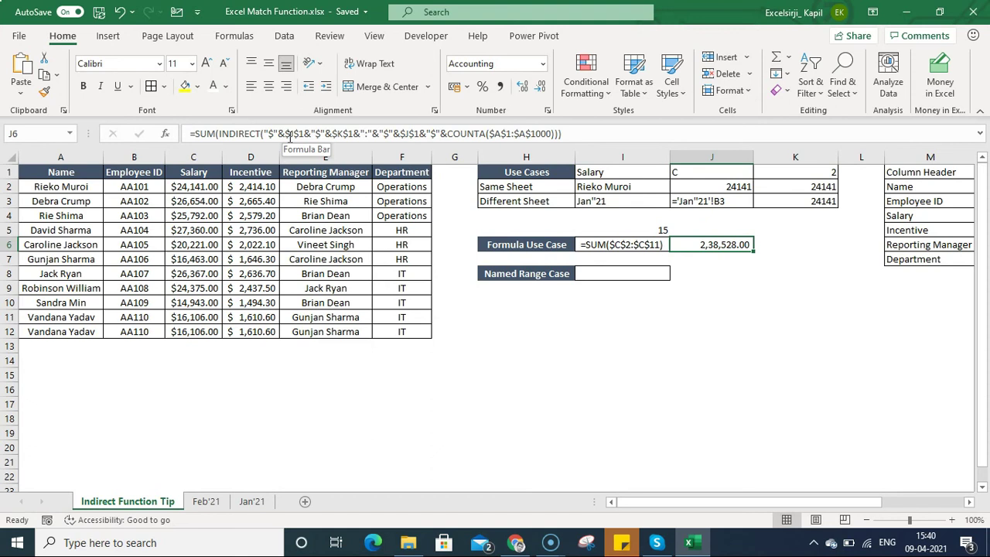
- Save the workbook and copy the whole INDIRECT expression inside SUM from J6 without changing the formula
key("ctrl+s")
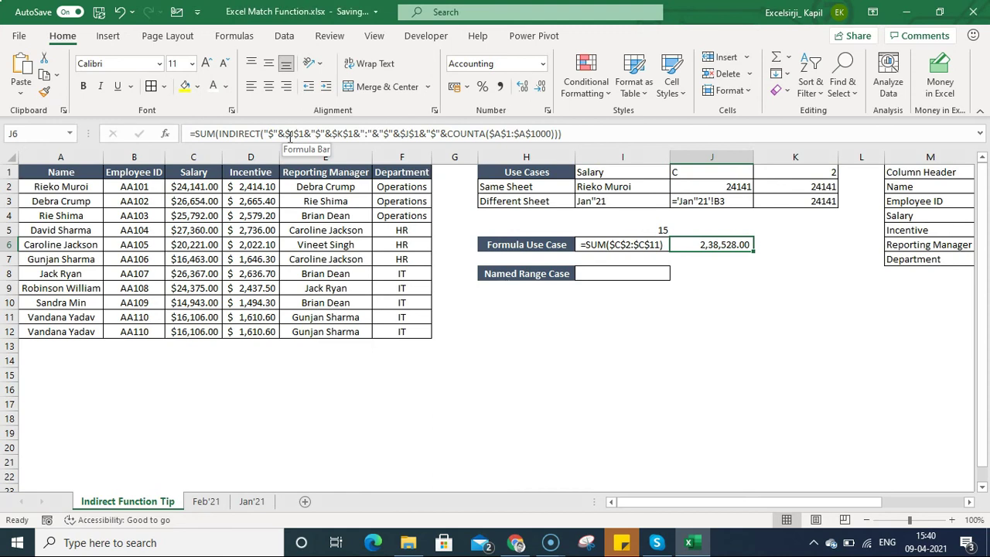
left_click(220, 133)
left_click(241, 158)
key("ctrl+c")
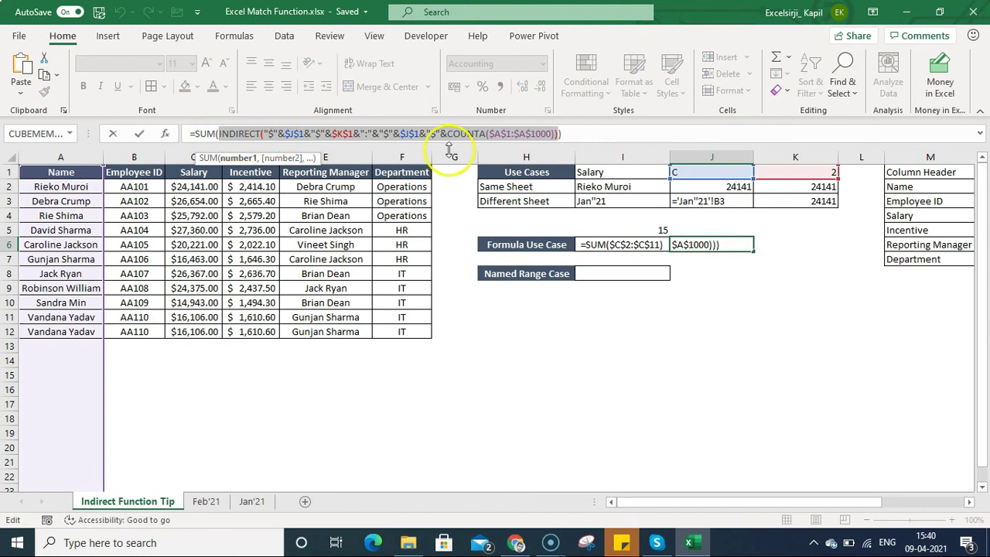
key("Escape")
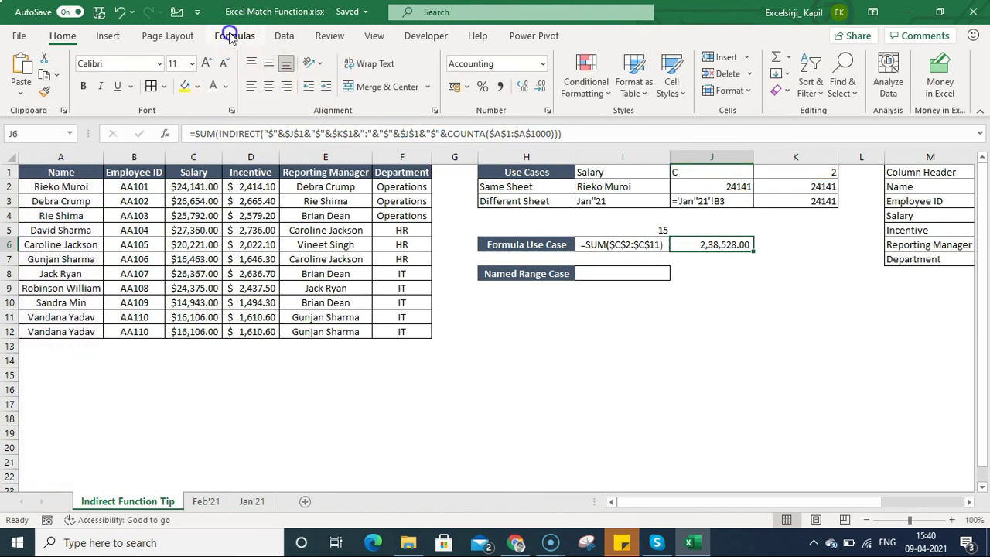
- Create a workbook-scoped name called Total that refers to the copied INDIRECT expression
left_click(229, 35)
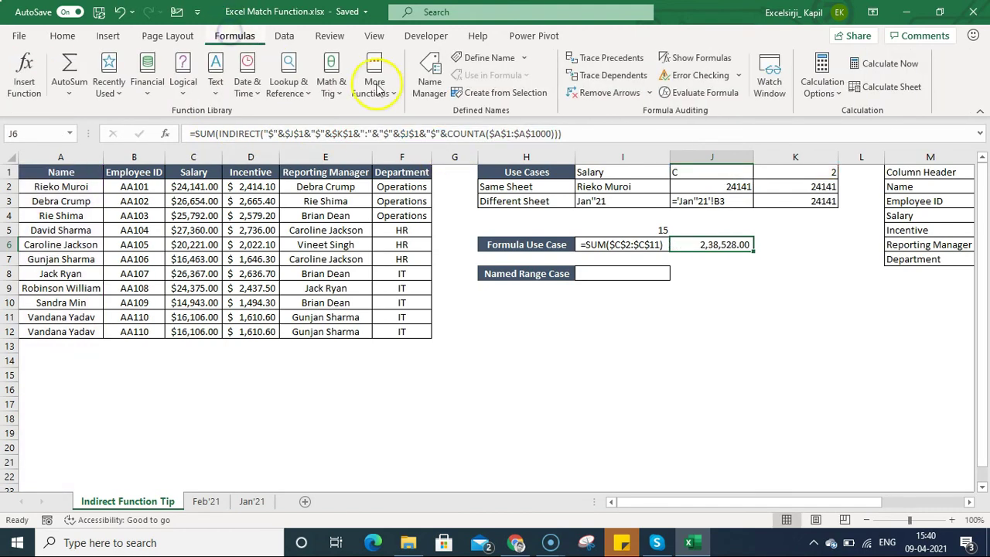
left_click(439, 93)
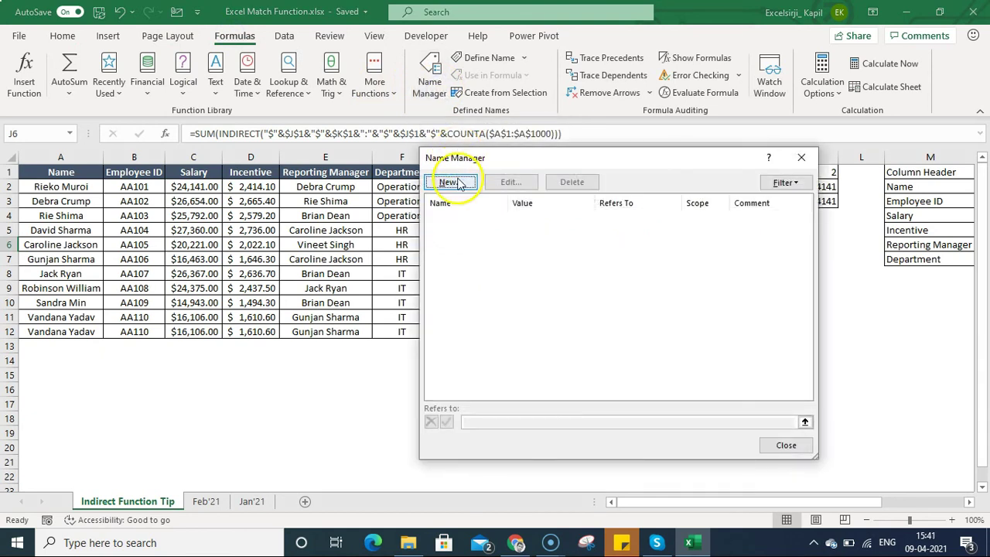
left_click(450, 183)
key("BackSpace")
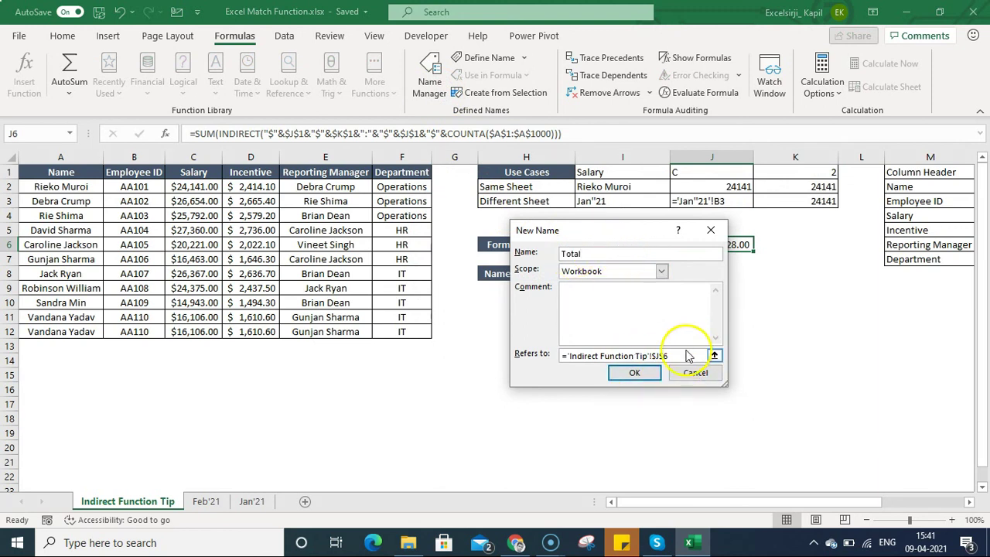
left_click(542, 356)
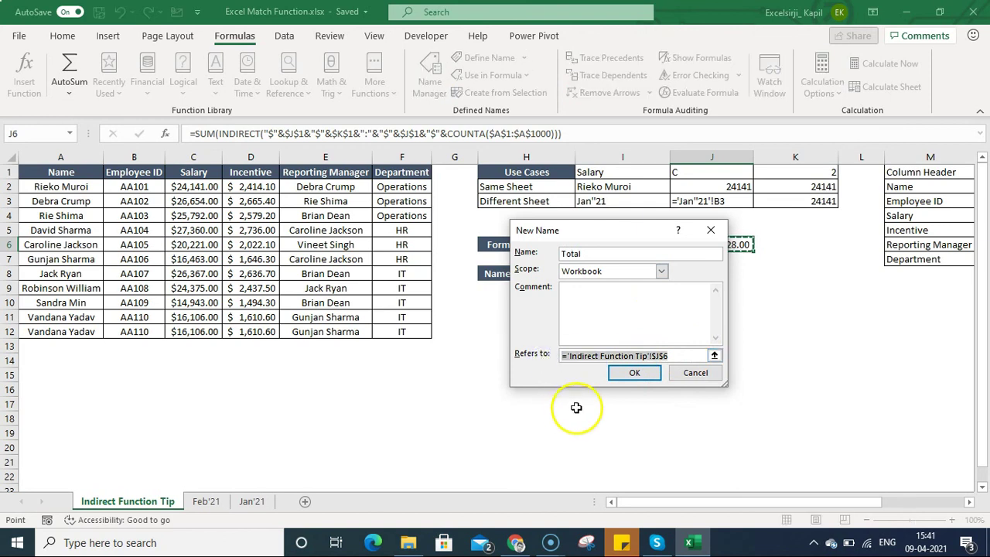
type("=SUM(INDIRECT(\"$\"&$J$1&\"$\"&$K$1&\":\"&\"$\"&$J$1&\"$\"&COUNTA($A$1:$A$1000)))")
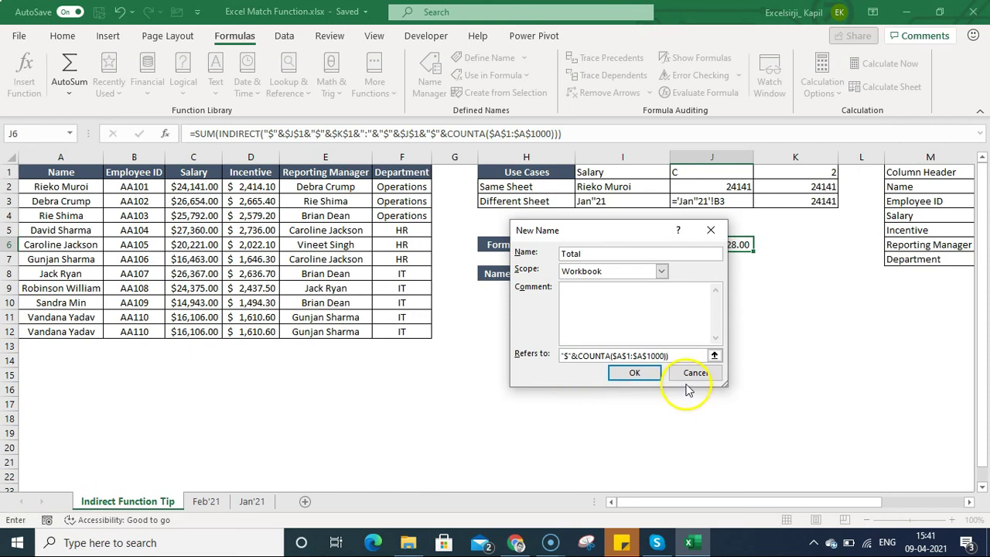
left_click(650, 372)
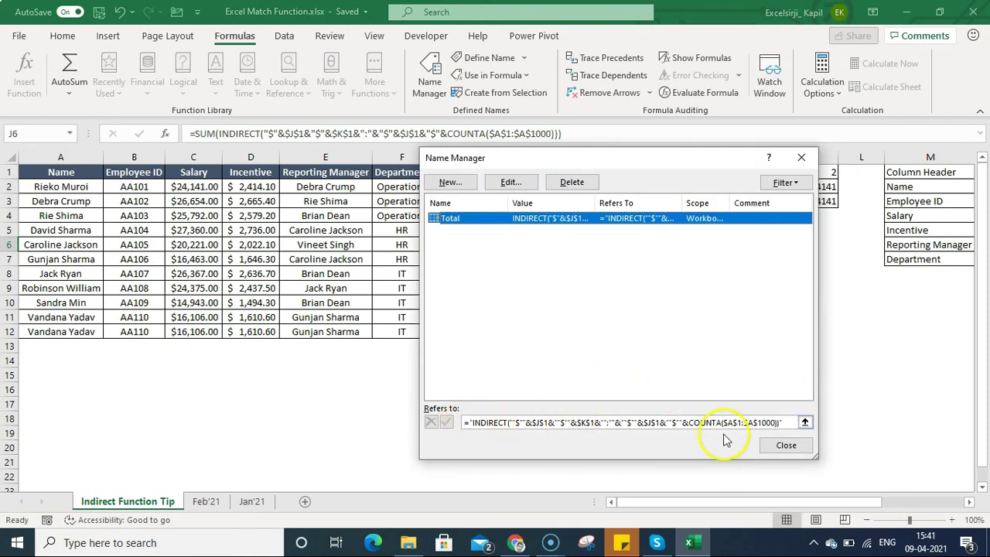
- Try to turn the Total name's reference into a formula by removing the outer quotation marks around the INDIRECT expression
left_click(473, 423)
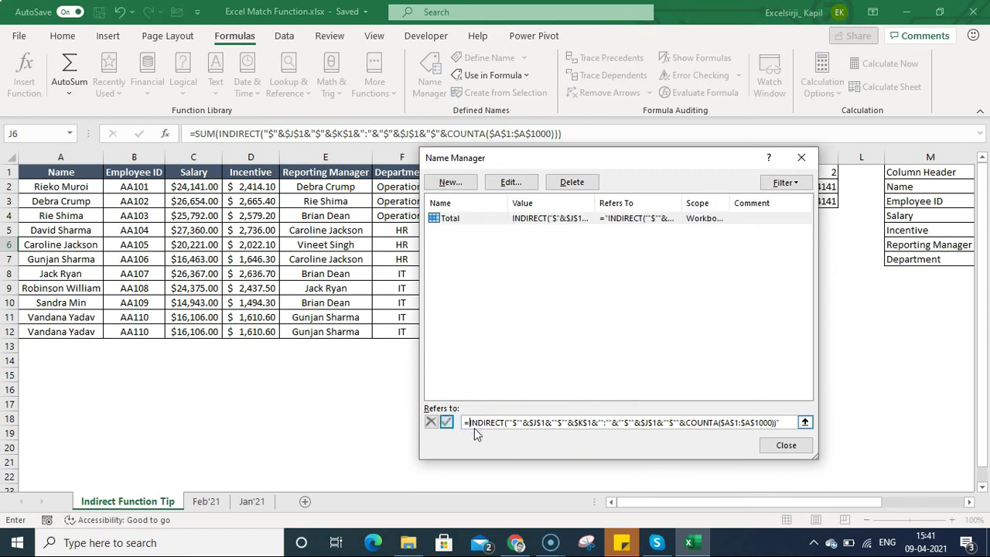
left_click(787, 425)
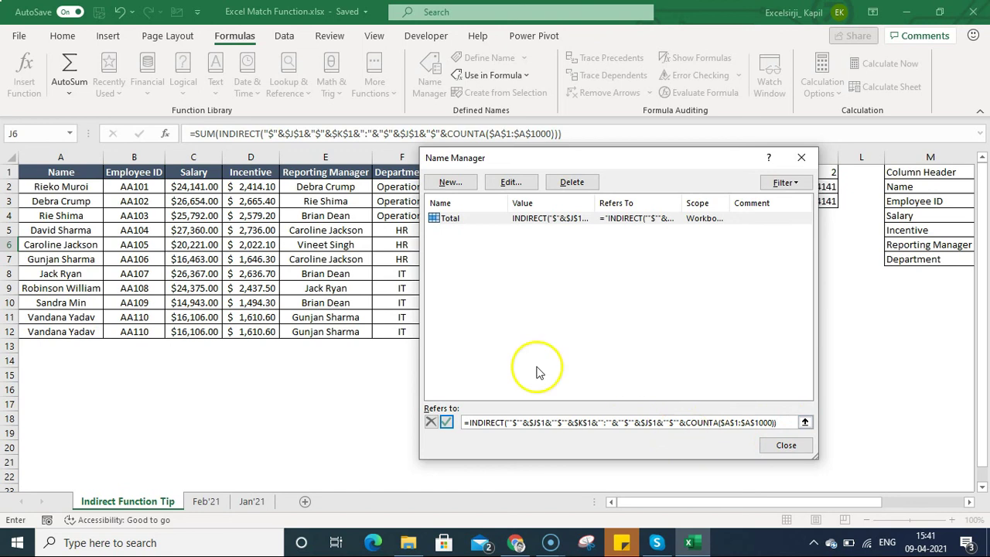
left_click(783, 447)
left_click(466, 310)
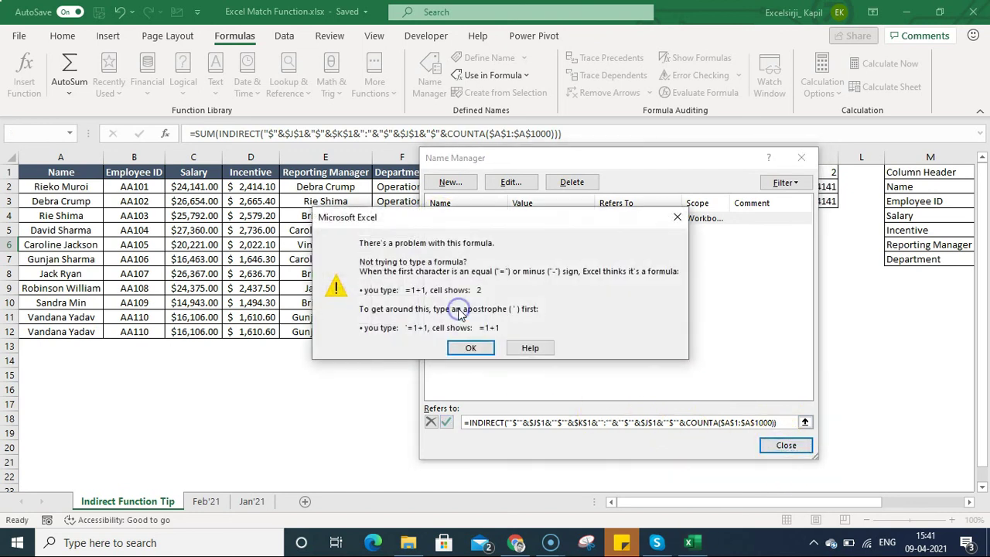
left_click(480, 348)
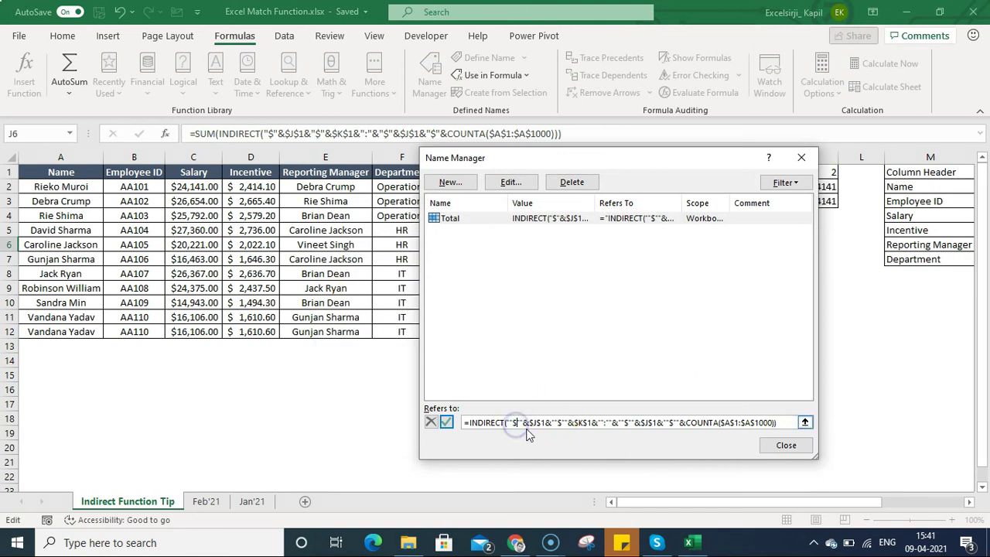
left_click(574, 422)
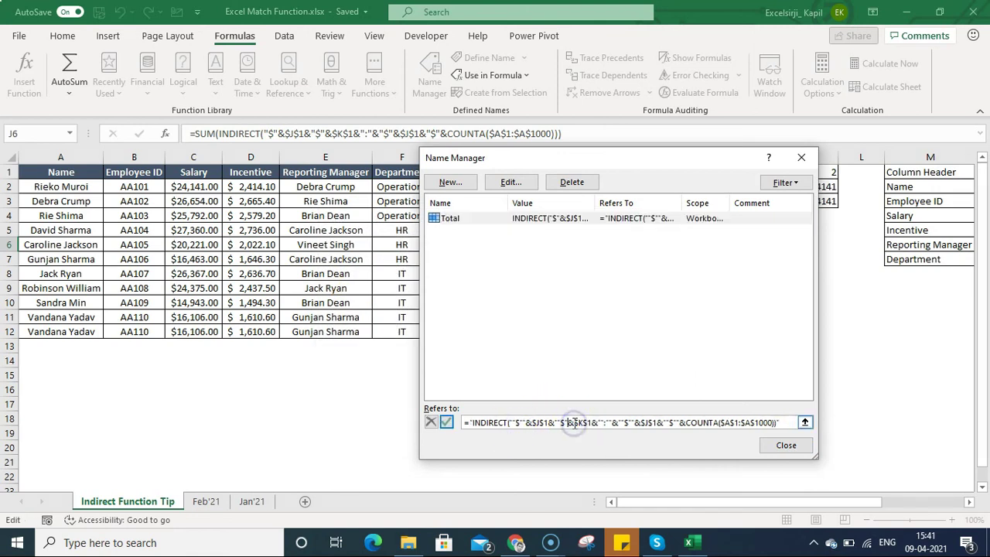
- Replace the Total name's reference with =INDIRECT("$"&$J$1&"$"&$K$1&":"&"$"&$J$1&"$"&COUNTA($A$1:$A$1000)) and save the change
left_click_drag(780, 423, 499, 408)
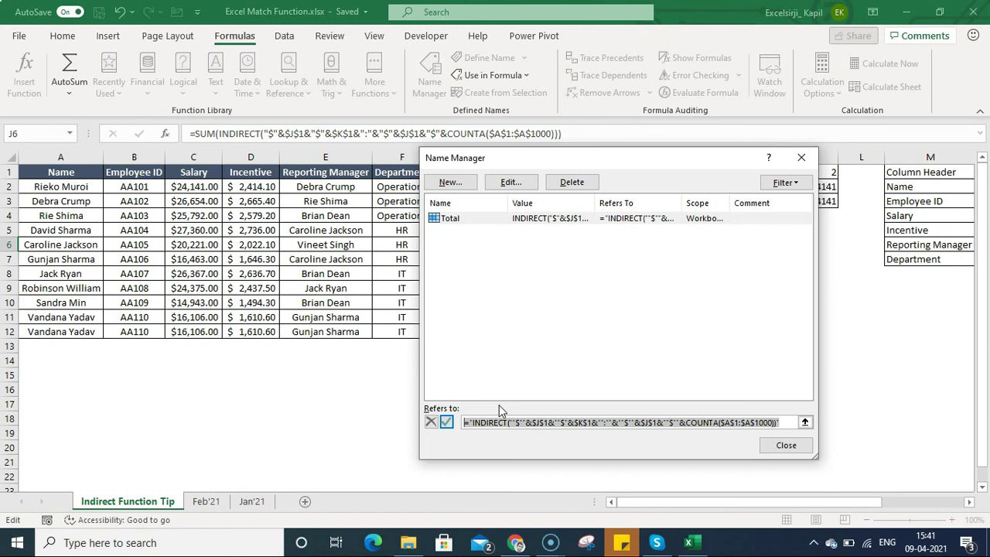
key("Delete")
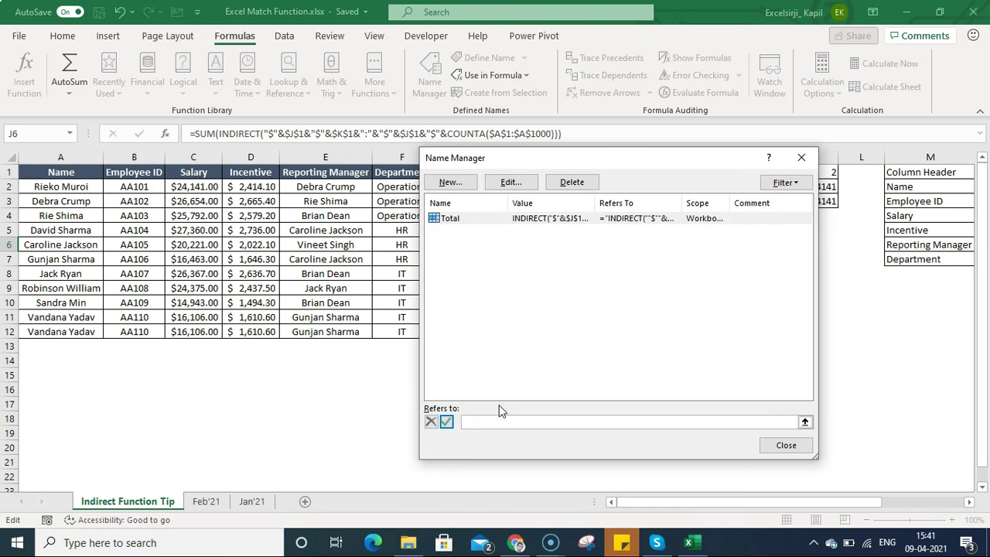
key("ctrl+v")
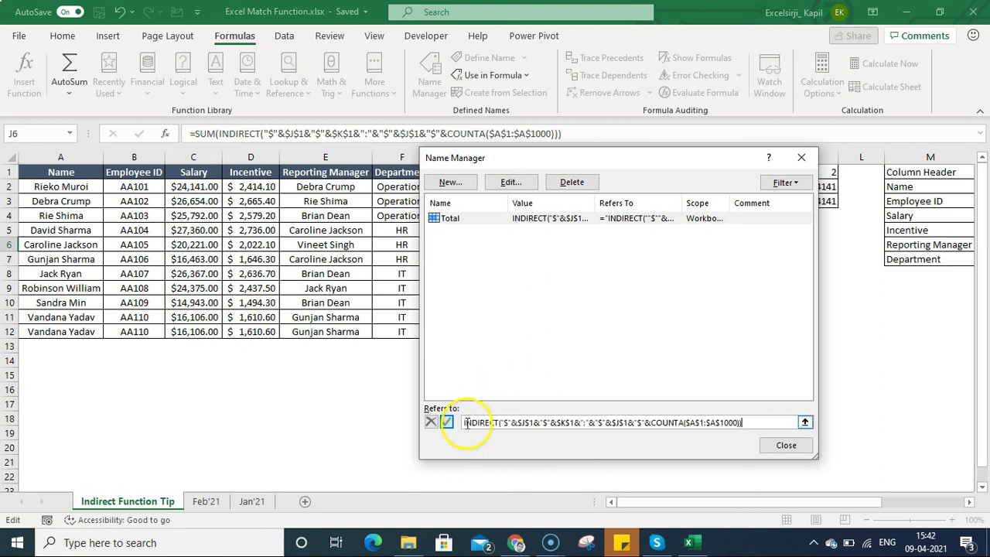
left_click(465, 422)
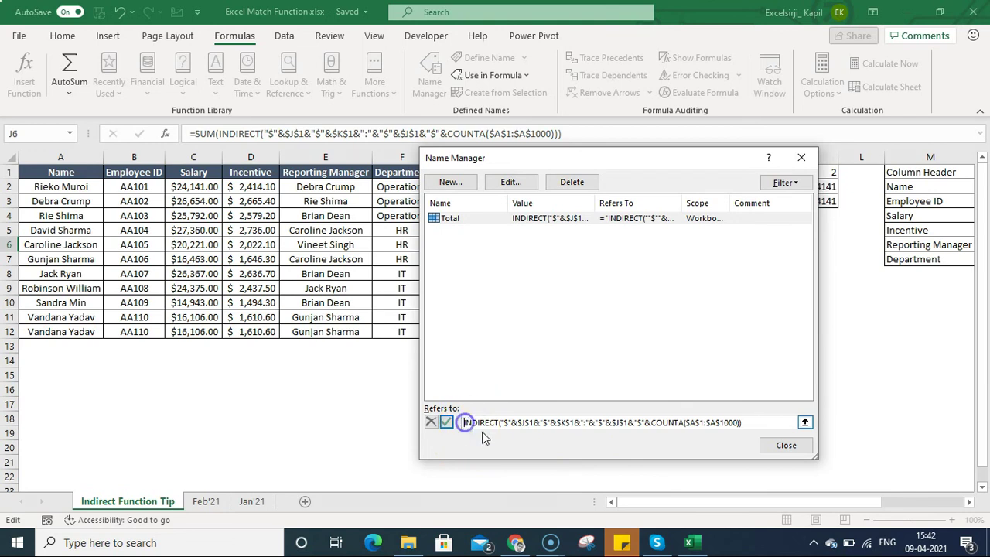
type("=")
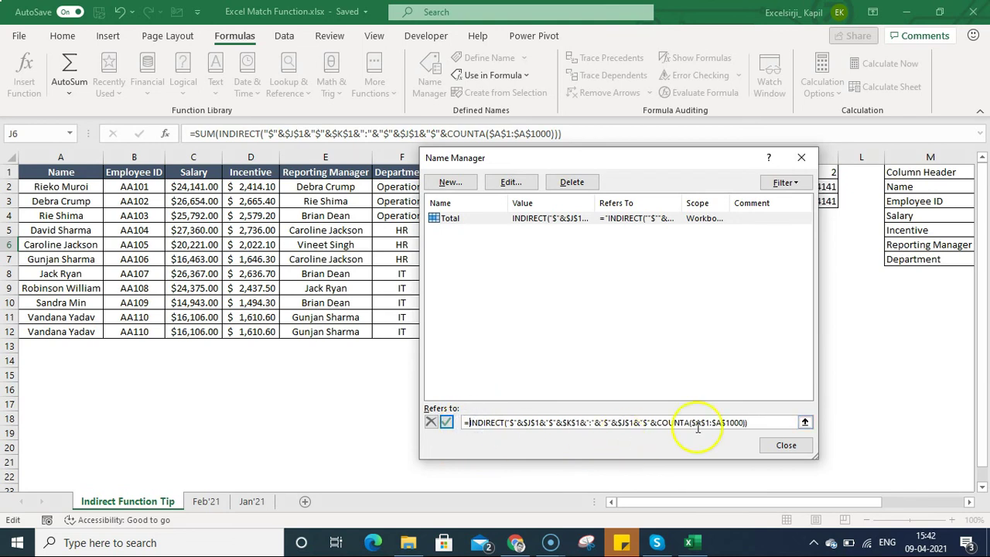
left_click(783, 446)
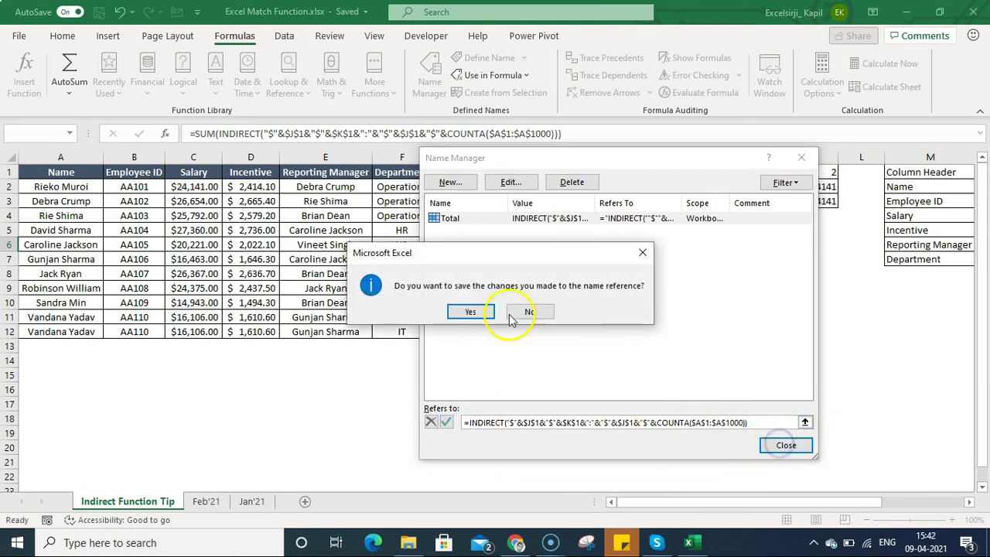
left_click(473, 309)
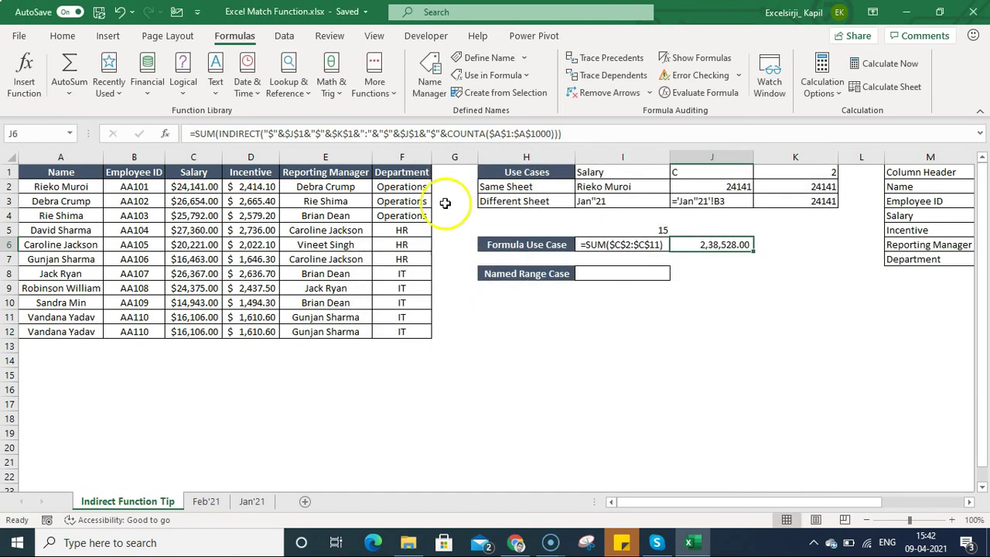
- Examine the Total name's saved reference, including its sheet prefix and the range it marks, without changing it
left_click(430, 78)
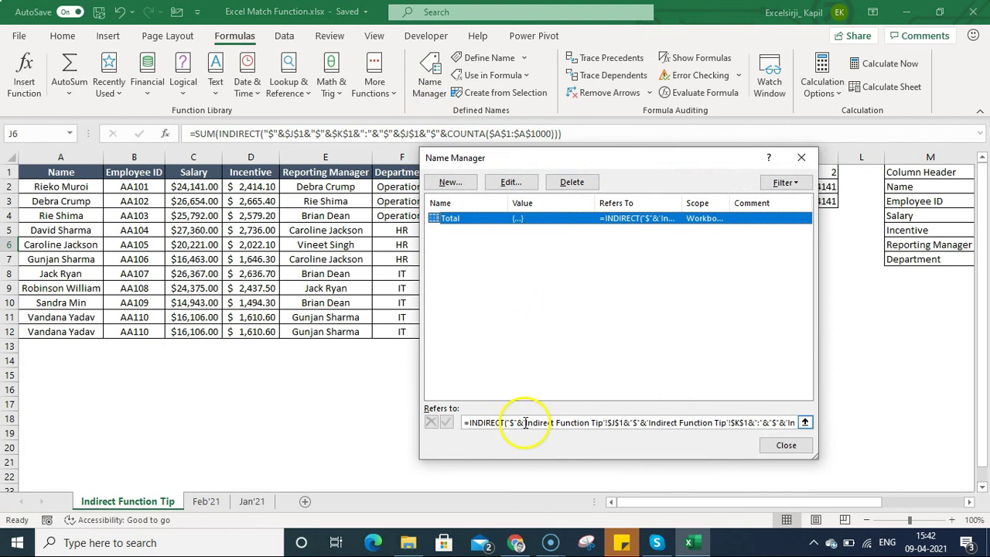
left_click_drag(523, 423, 606, 422)
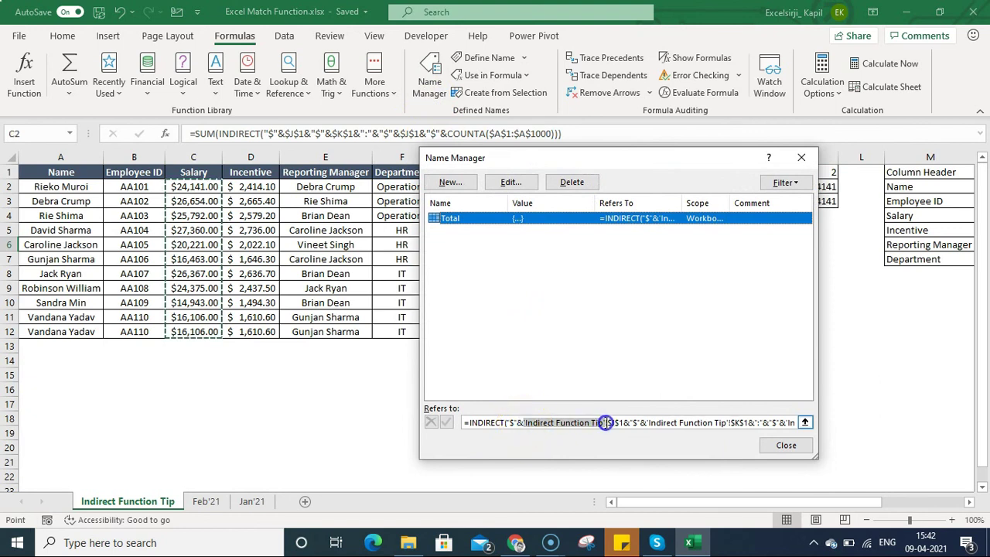
key("Escape")
key("Escape")
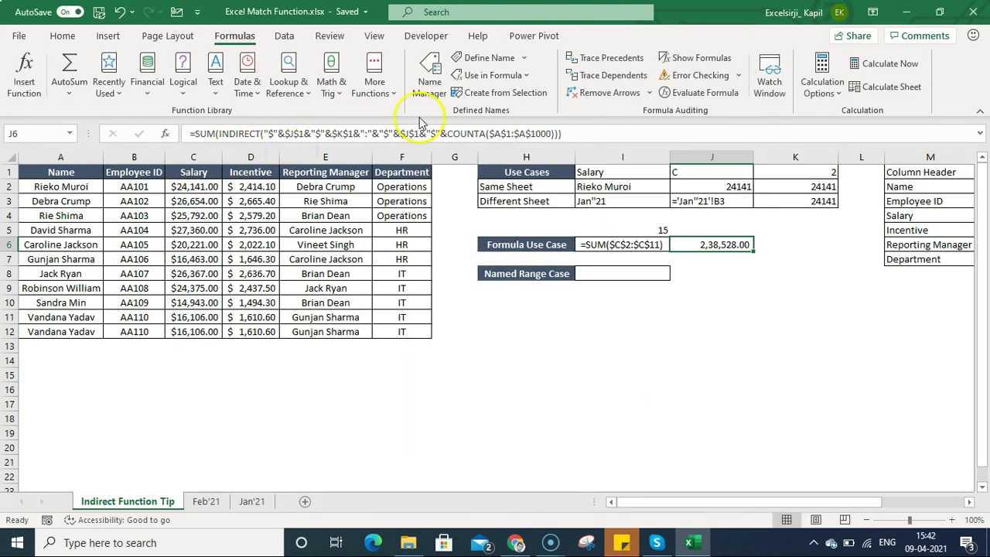
left_click(427, 81)
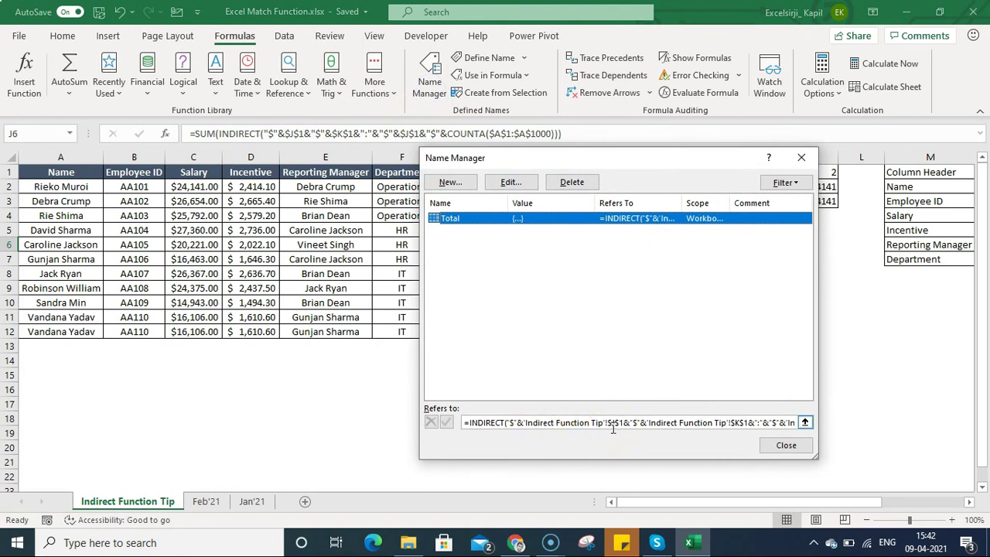
key("Escape")
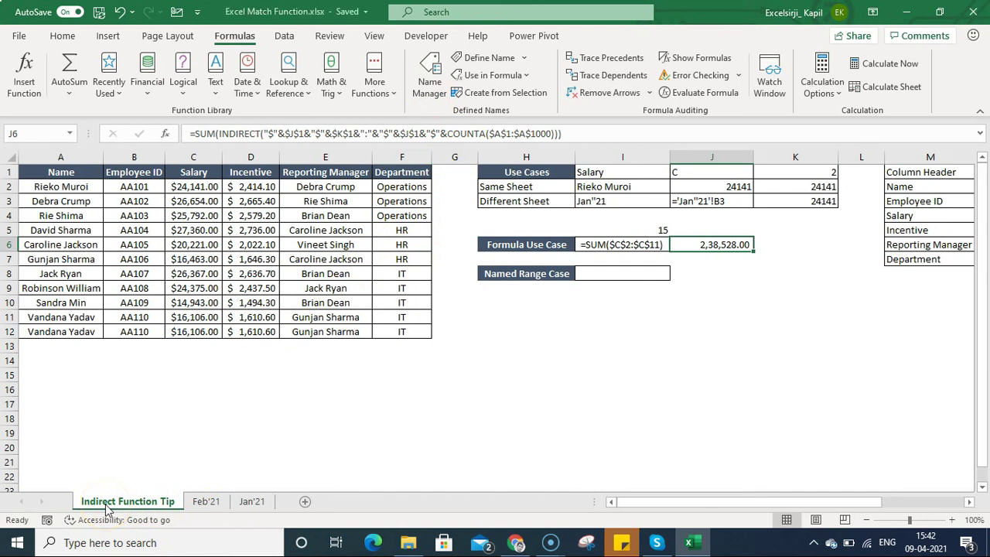
- Enter =SUM(Total) in cell I5 of the Jan'21 sheet
left_click(252, 501)
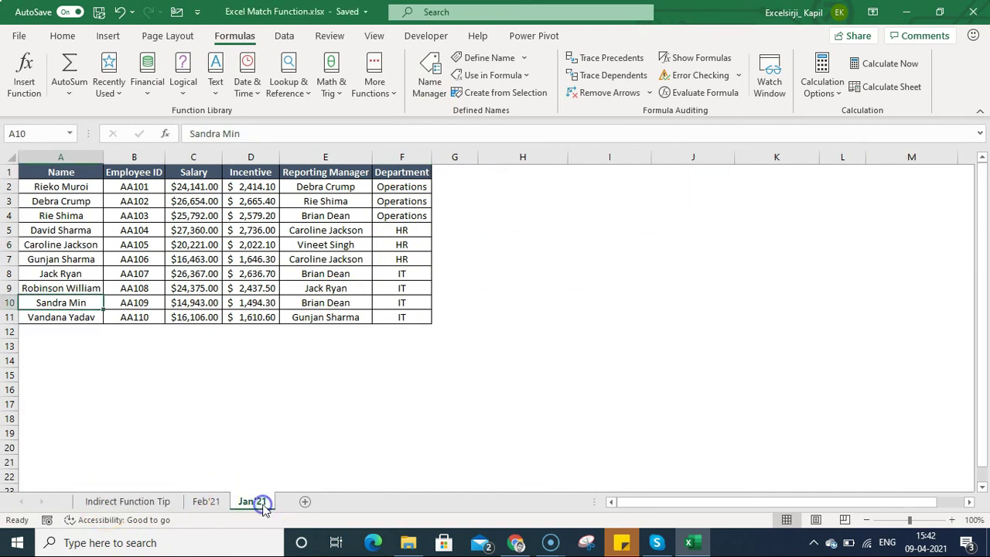
left_click(608, 230)
type("=total")
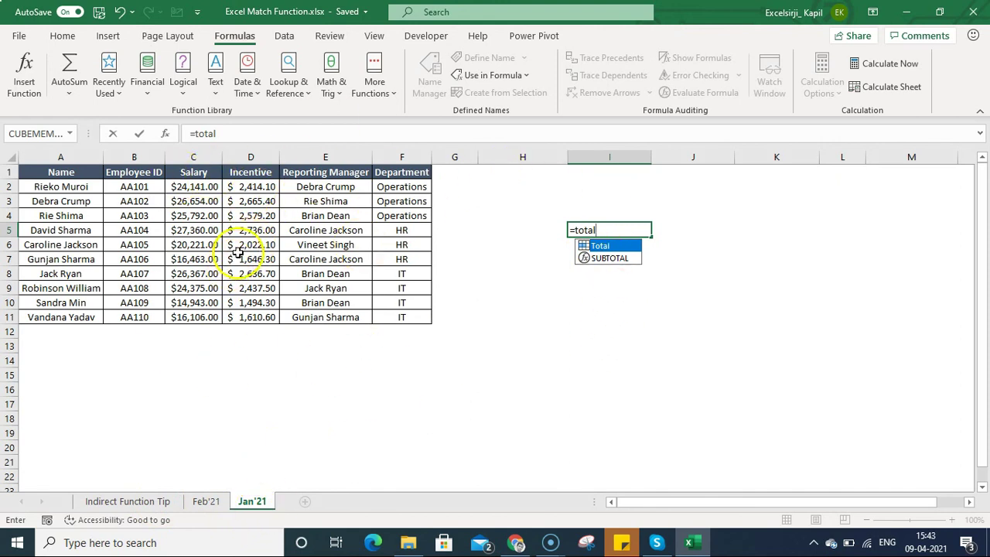
key("BackSpace")
key("BackSpace")
key("BackSpace")
key("BackSpace")
key("BackSpace")
key("BackSpace")
type("=sum(t")
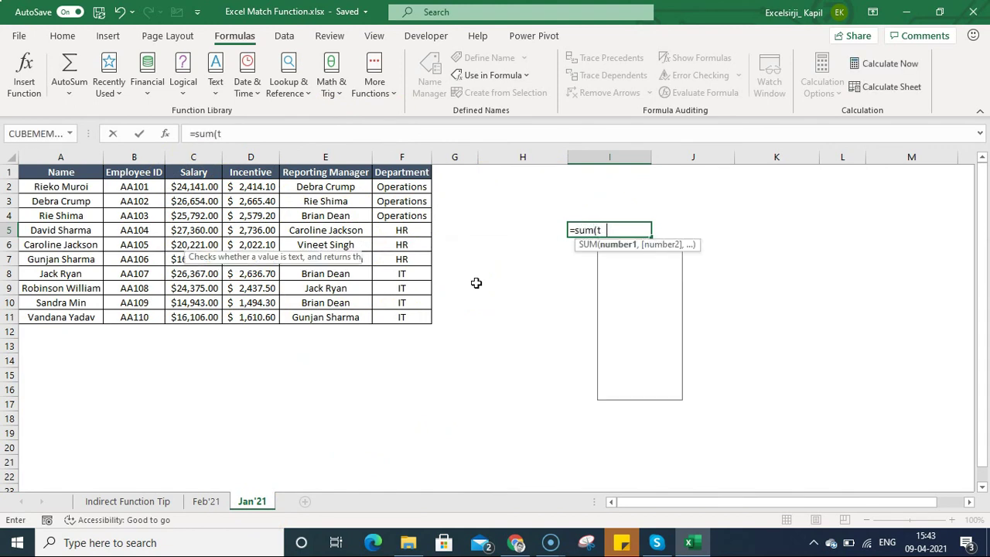
type("otal)")
key("Return")
key("Up")
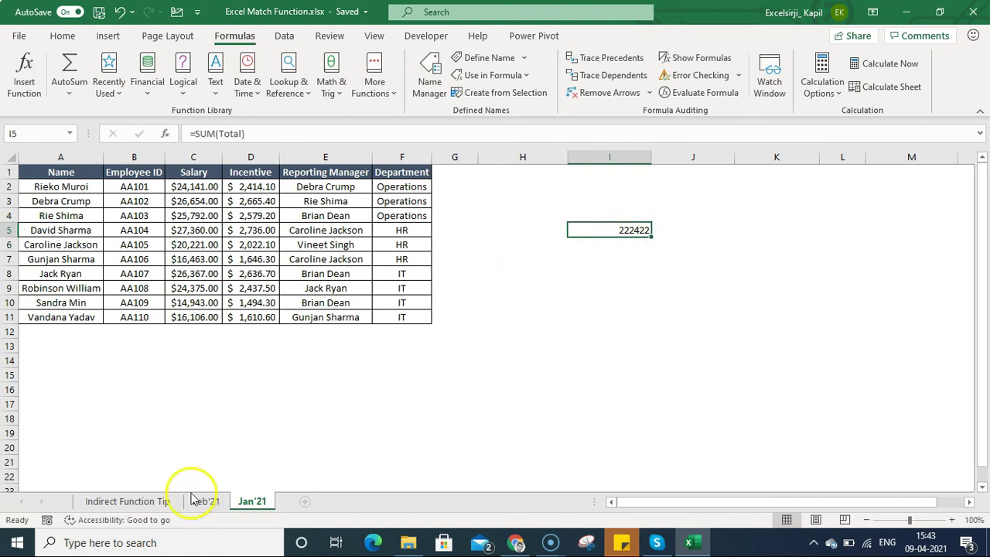
- Choose Incentive as the column header in I1 of the Indirect Function Tip sheet and check the sum on Jan'21
left_click(158, 503)
left_click(608, 171)
left_click(676, 171)
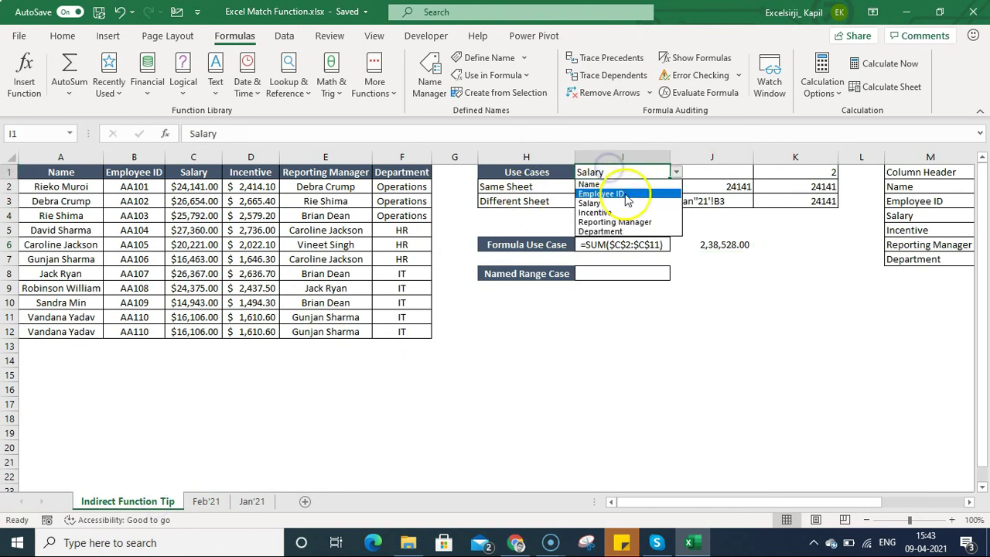
left_click(611, 212)
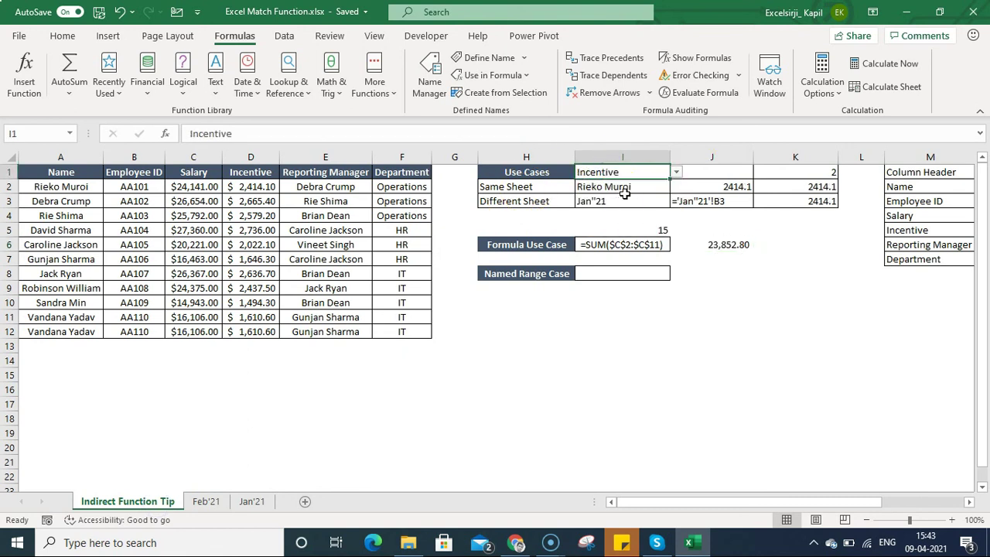
left_click(249, 503)
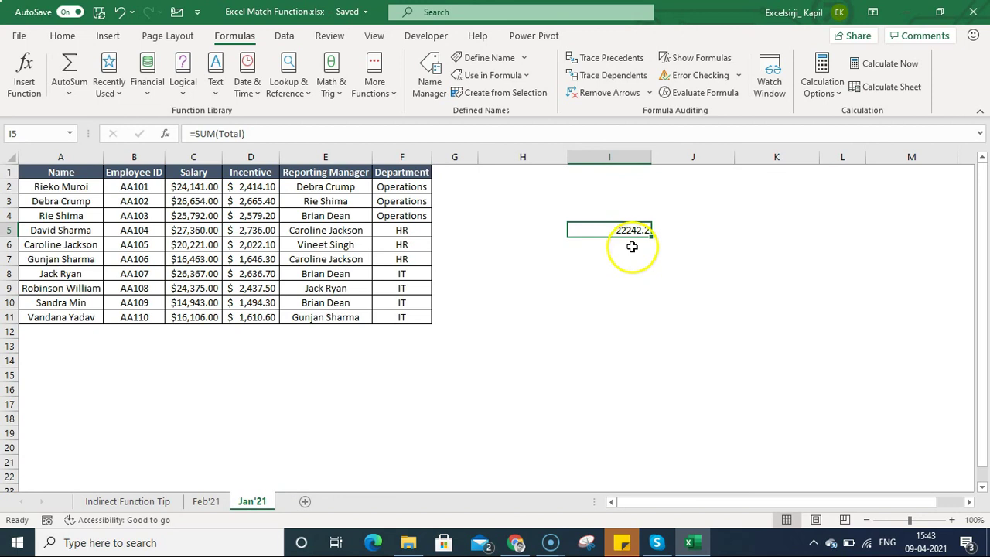
- Enter =SUM(Total) in the Named Range Case cell I8 of the Indirect Function Tip sheet
left_click(120, 503)
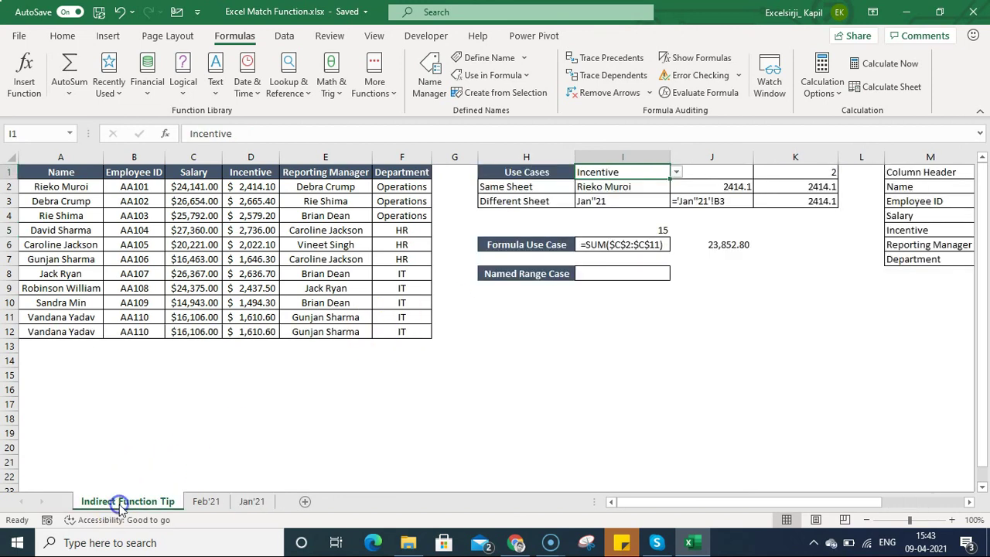
left_click(647, 275)
type("=sum")
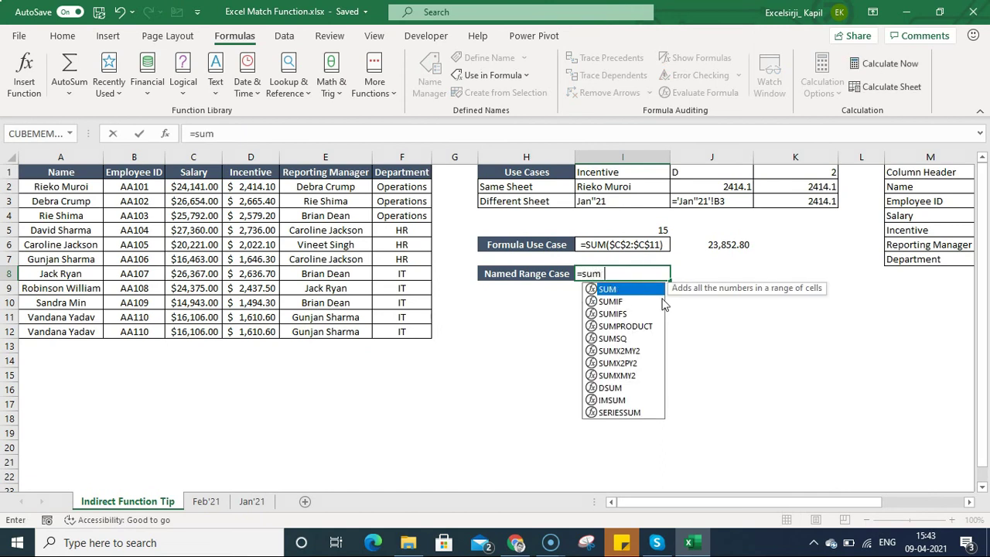
type("(total")
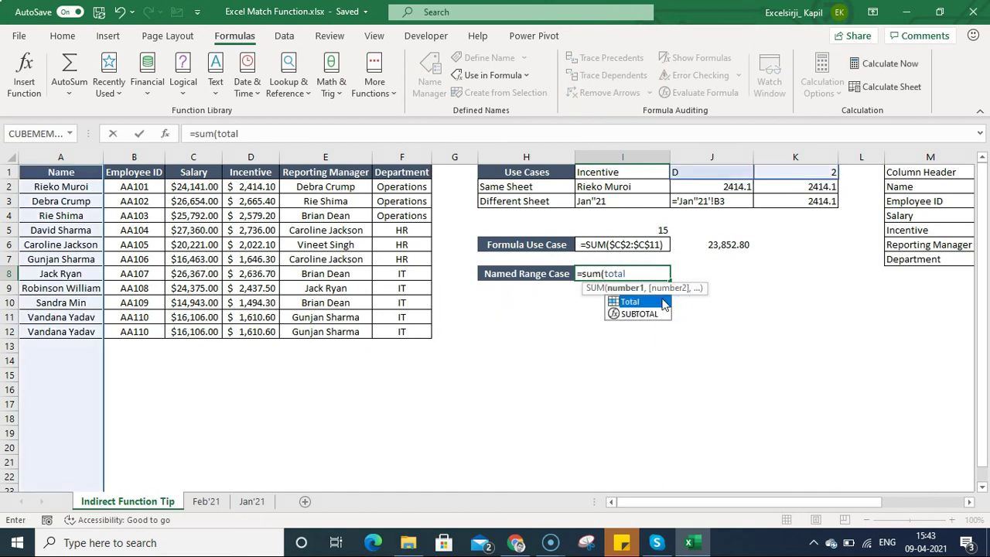
key("ctrl+Return")
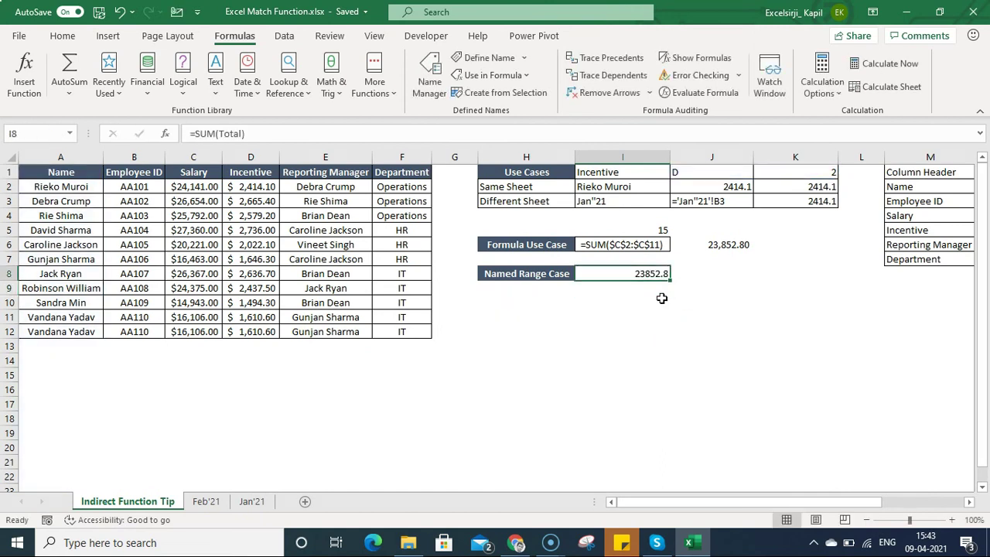